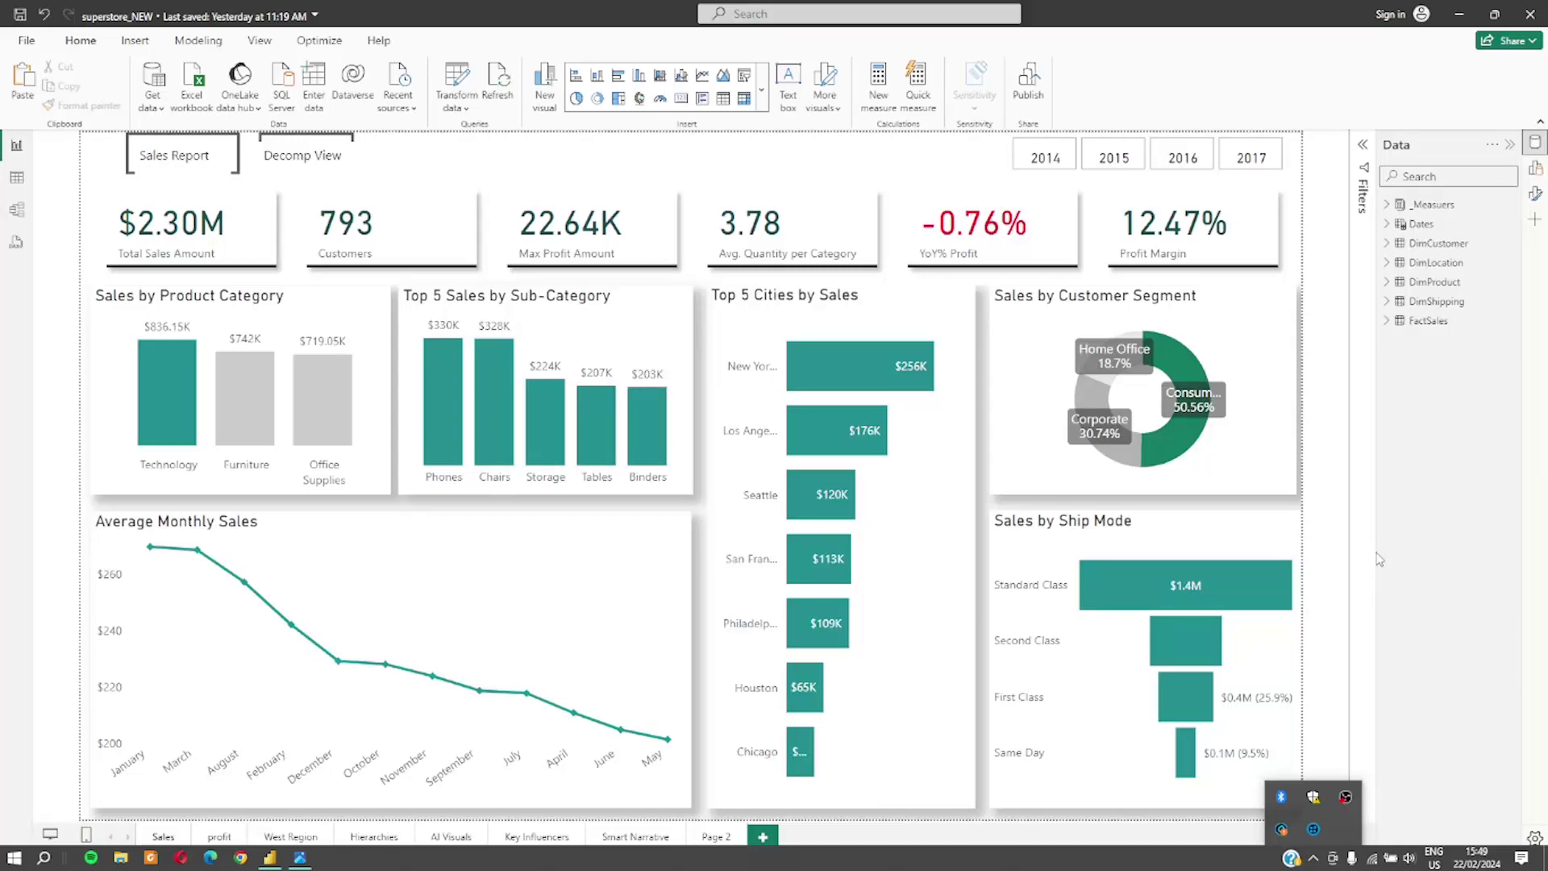
Examine the whole reference dashboard in dashborad.png, then return to the Power BI report.
click(1486, 586)
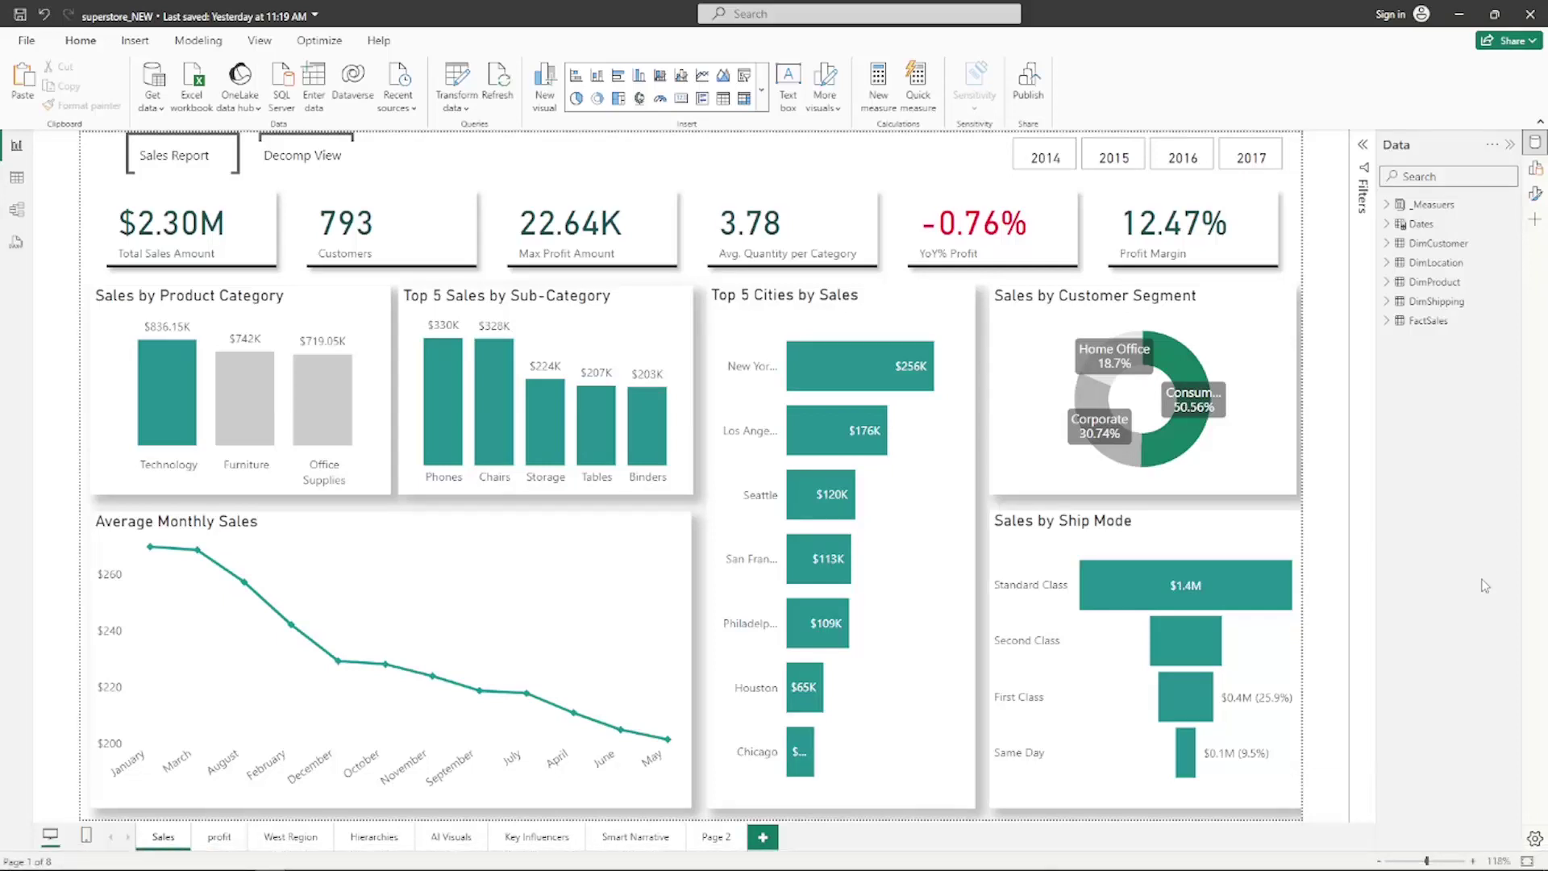
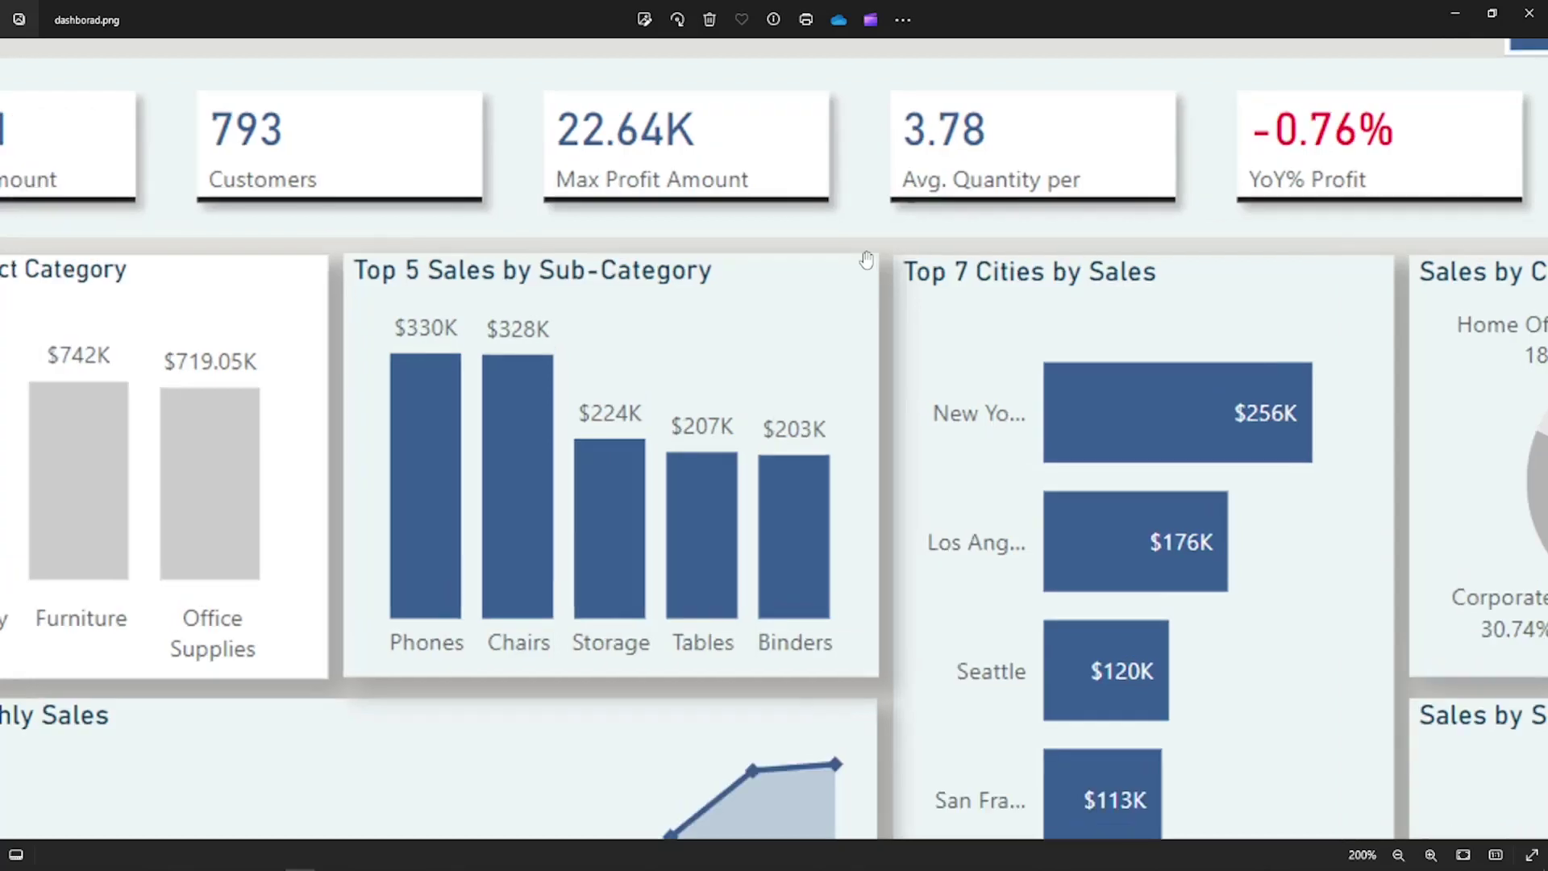
scroll(866, 259, down, 5)
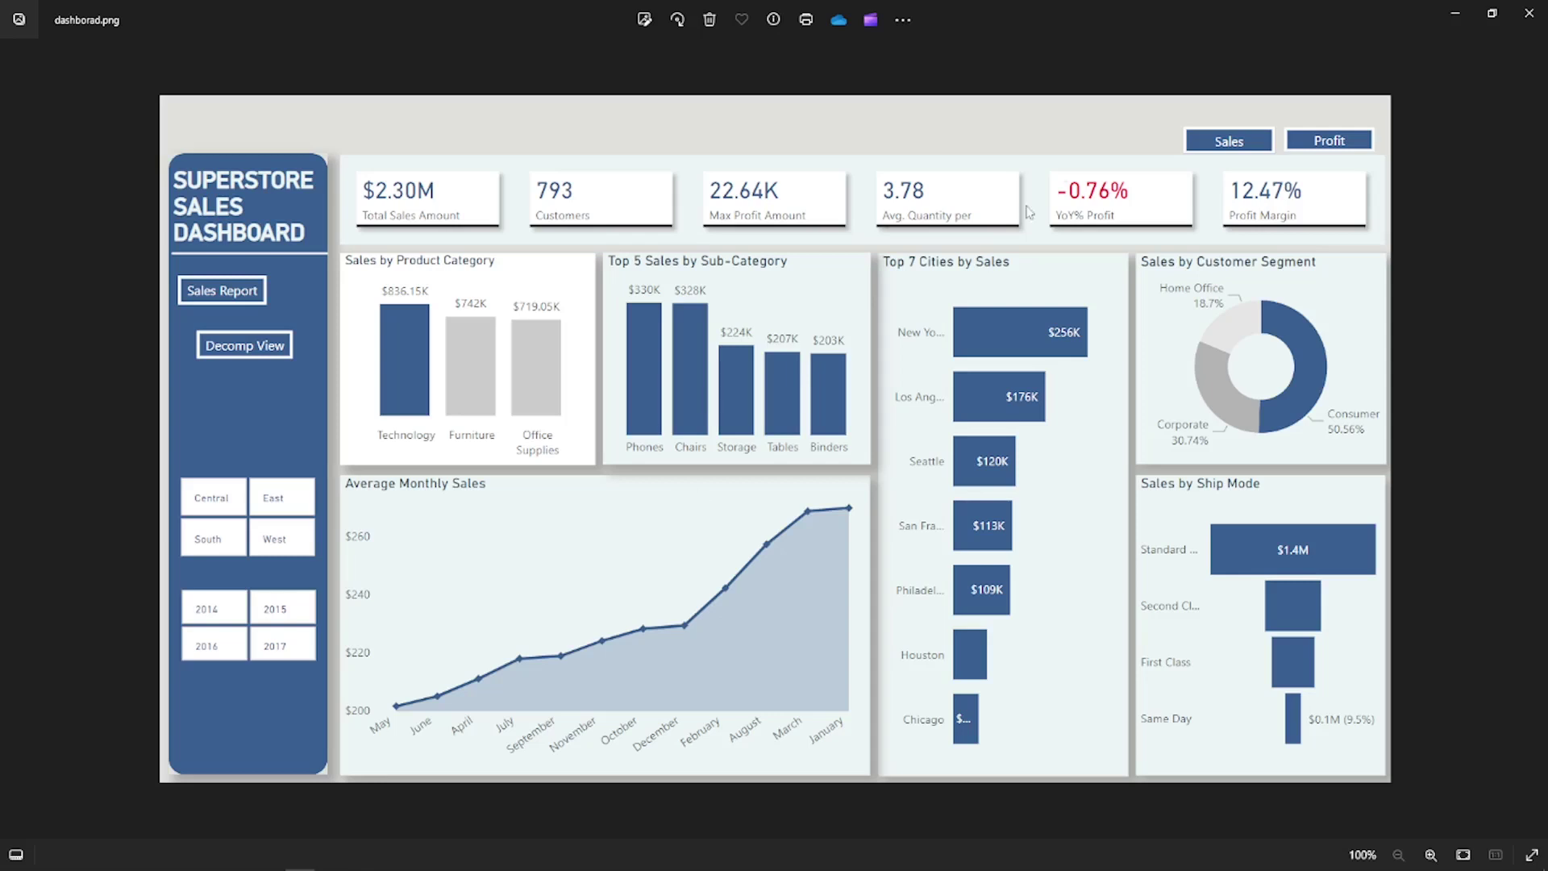
click(1469, 20)
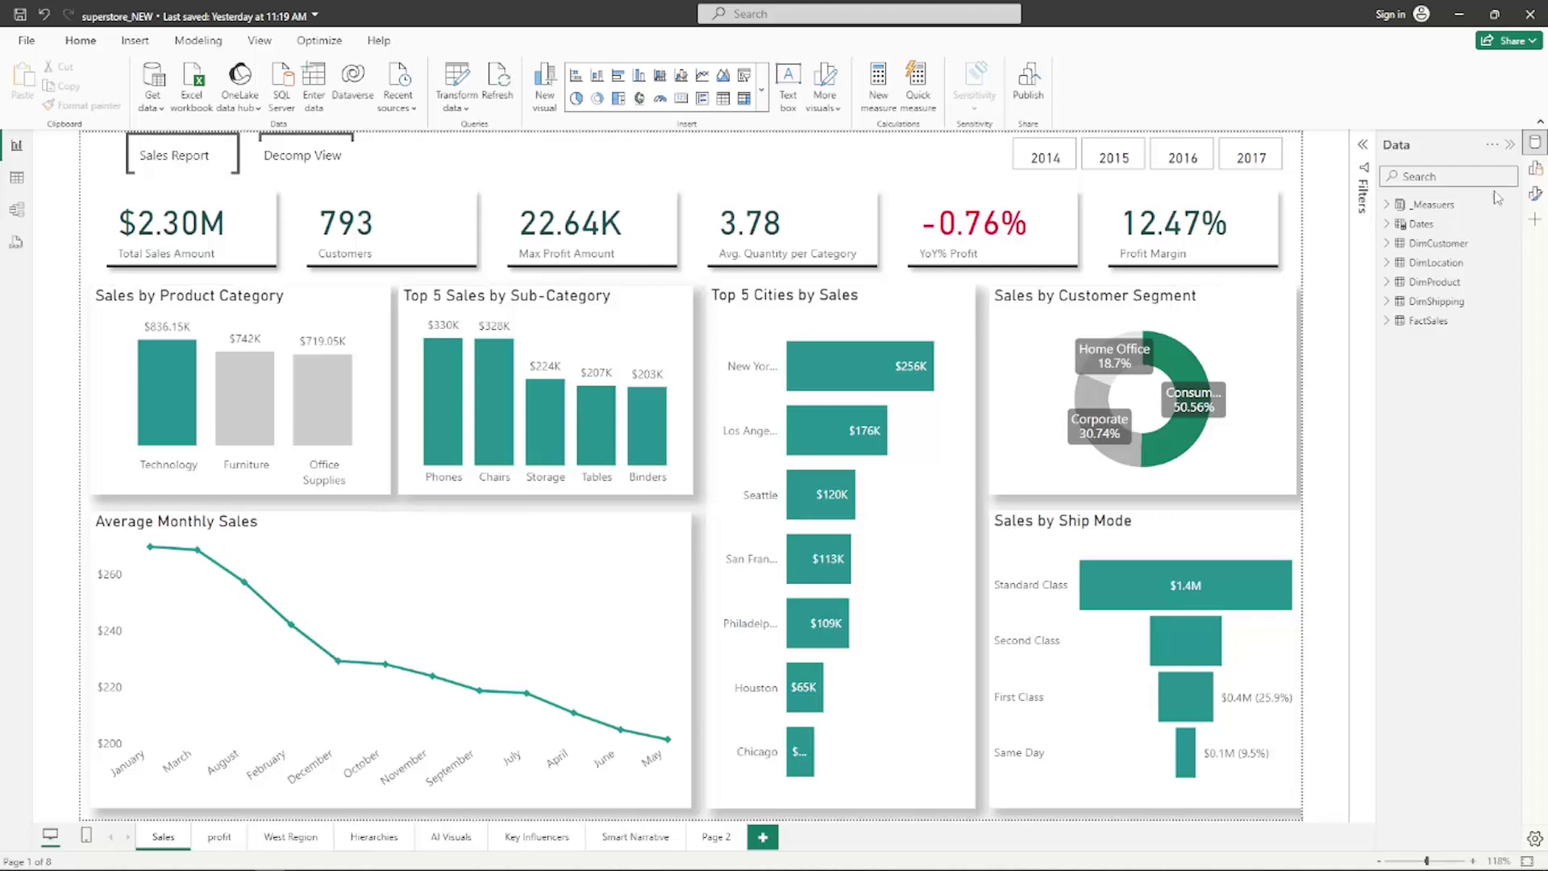
Customize the current report theme with page wallpaper color #E0E1DD and apply it.
click(1537, 196)
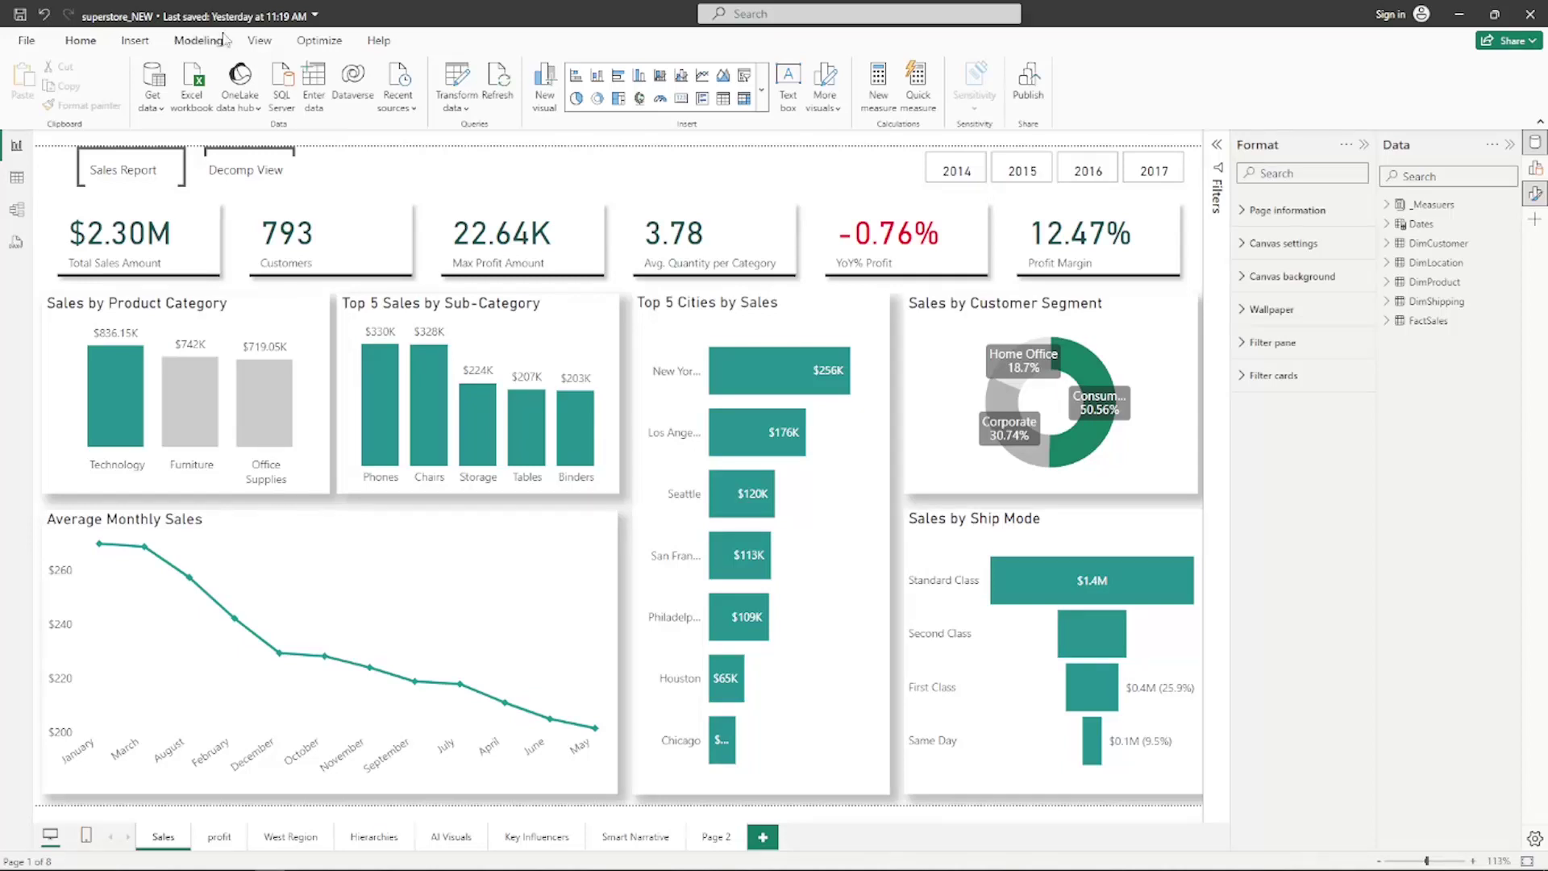
click(257, 41)
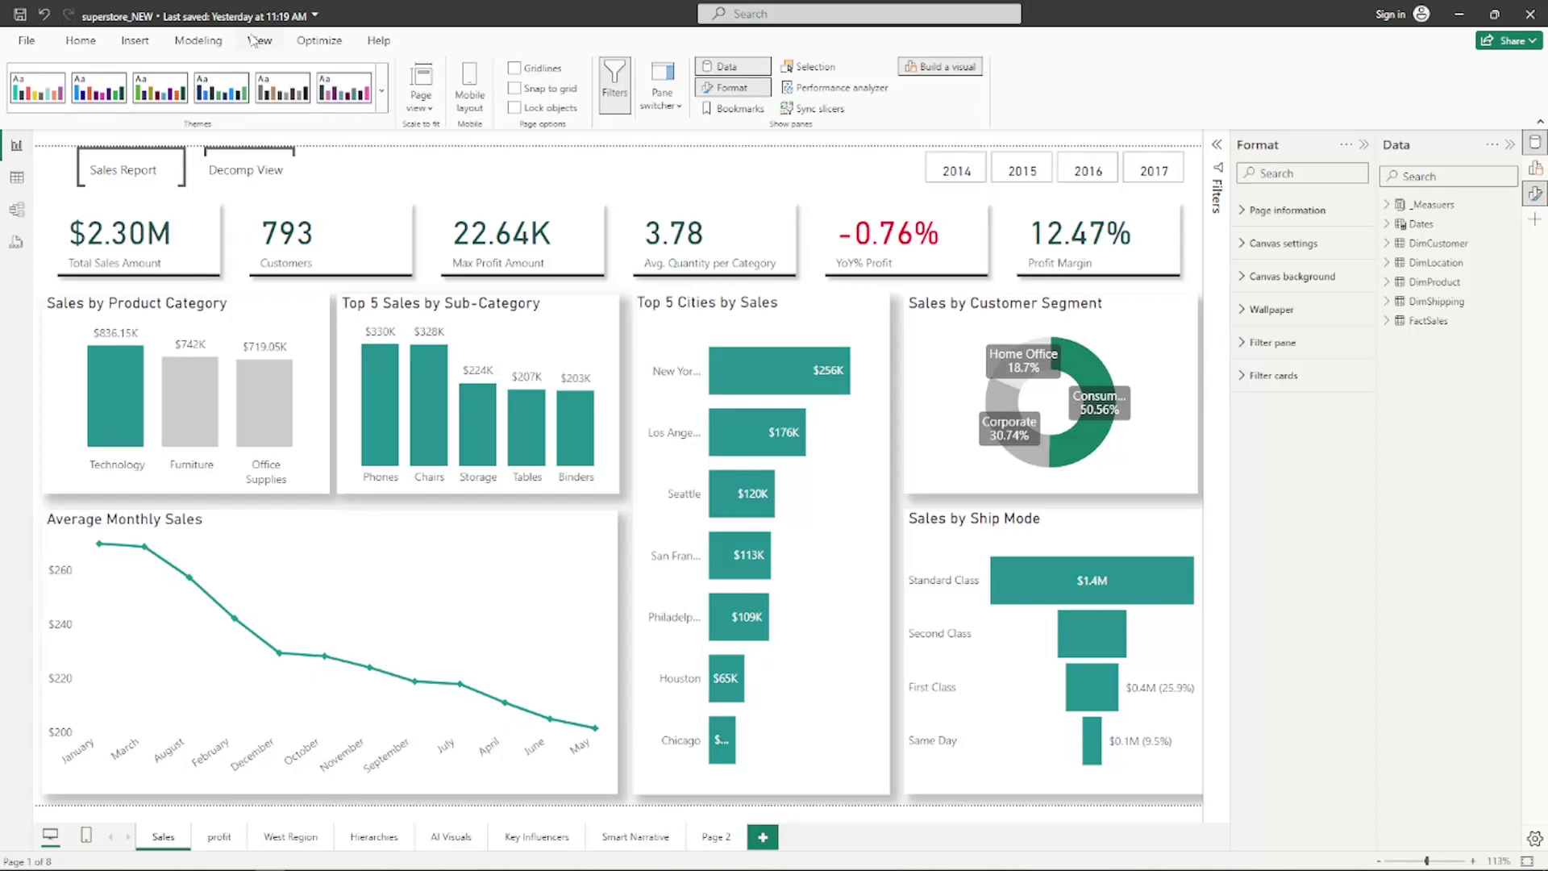
click(382, 85)
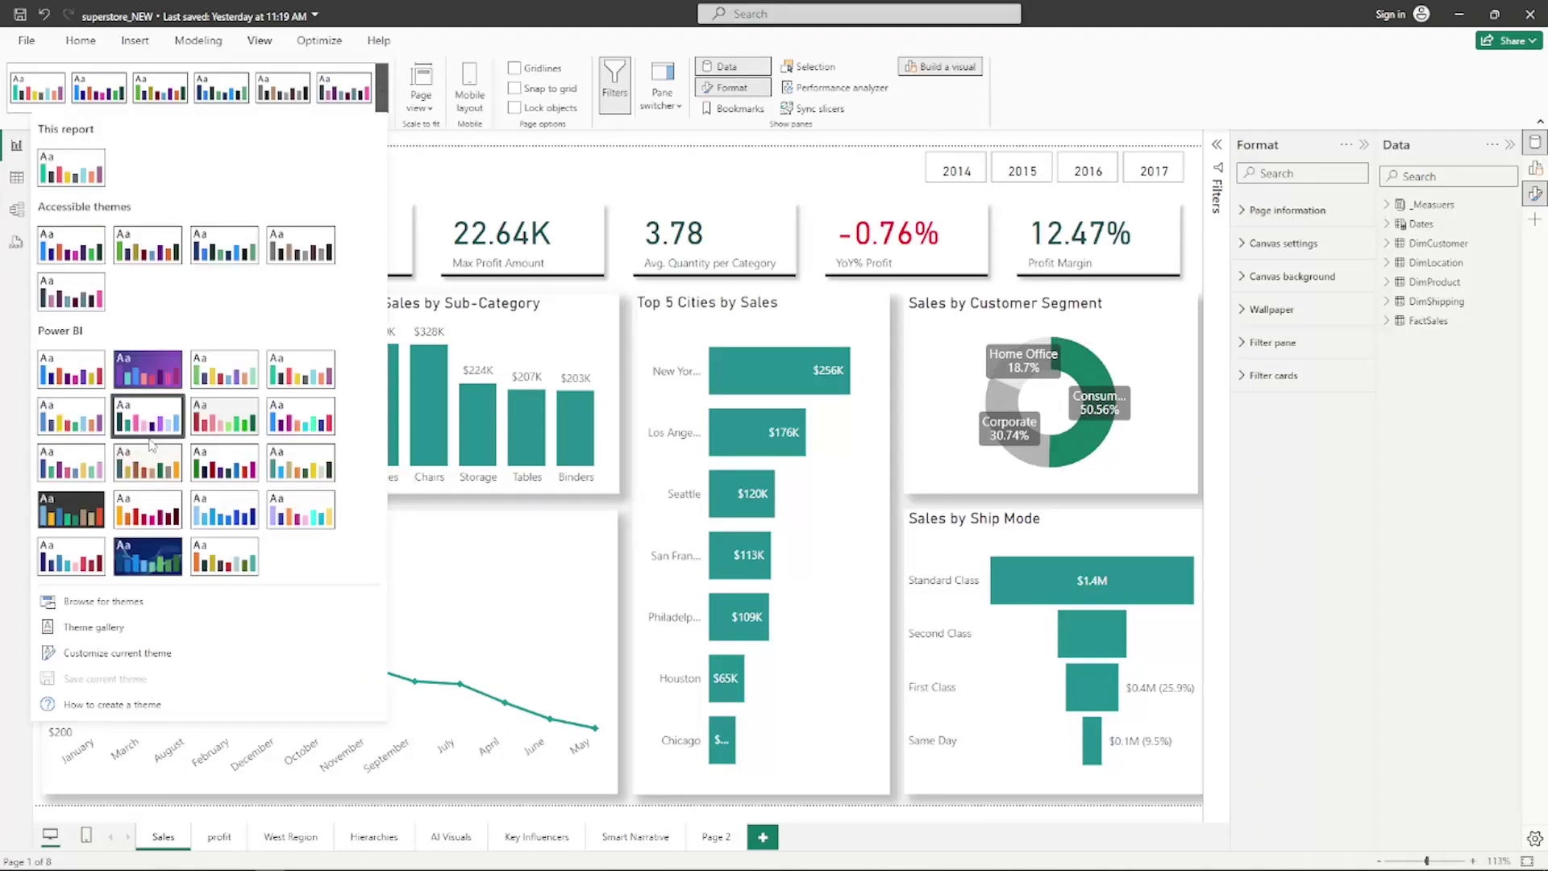
click(61, 660)
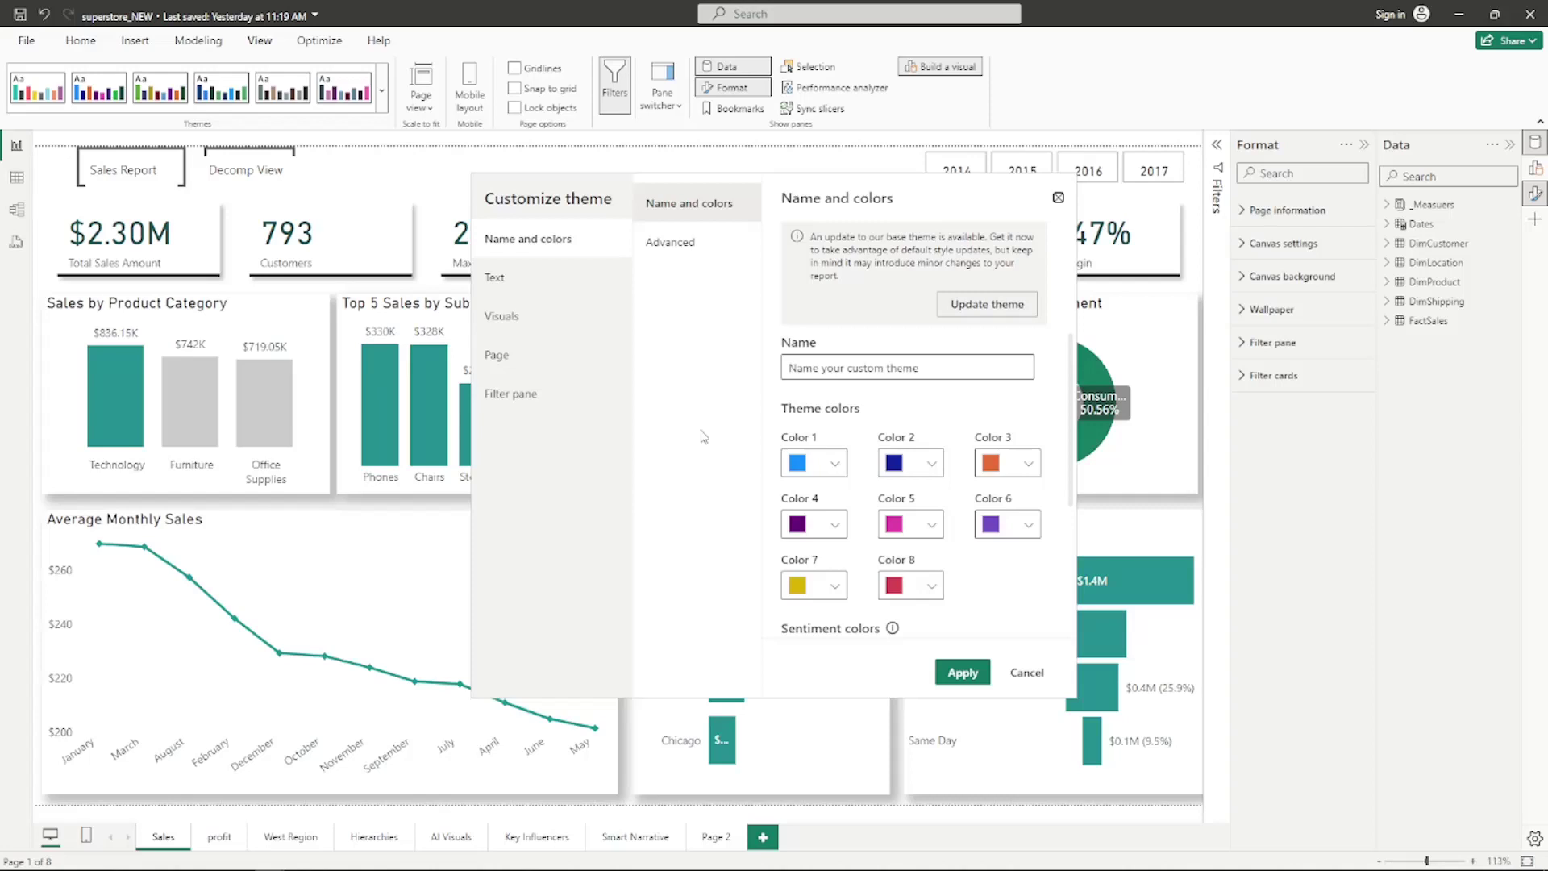
click(530, 356)
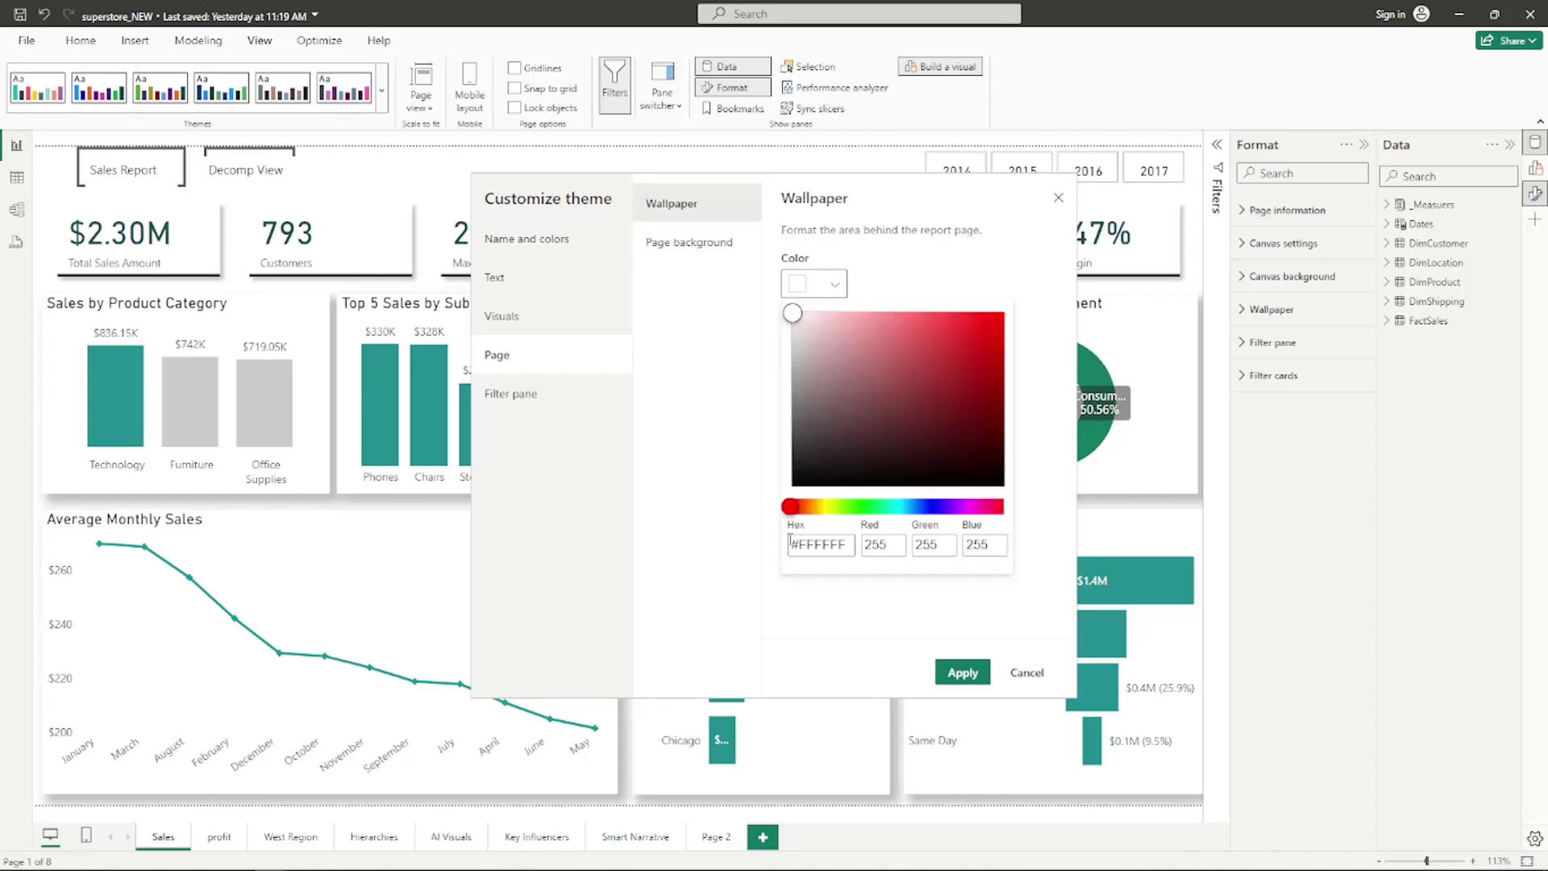
click(849, 545)
double_click(849, 545)
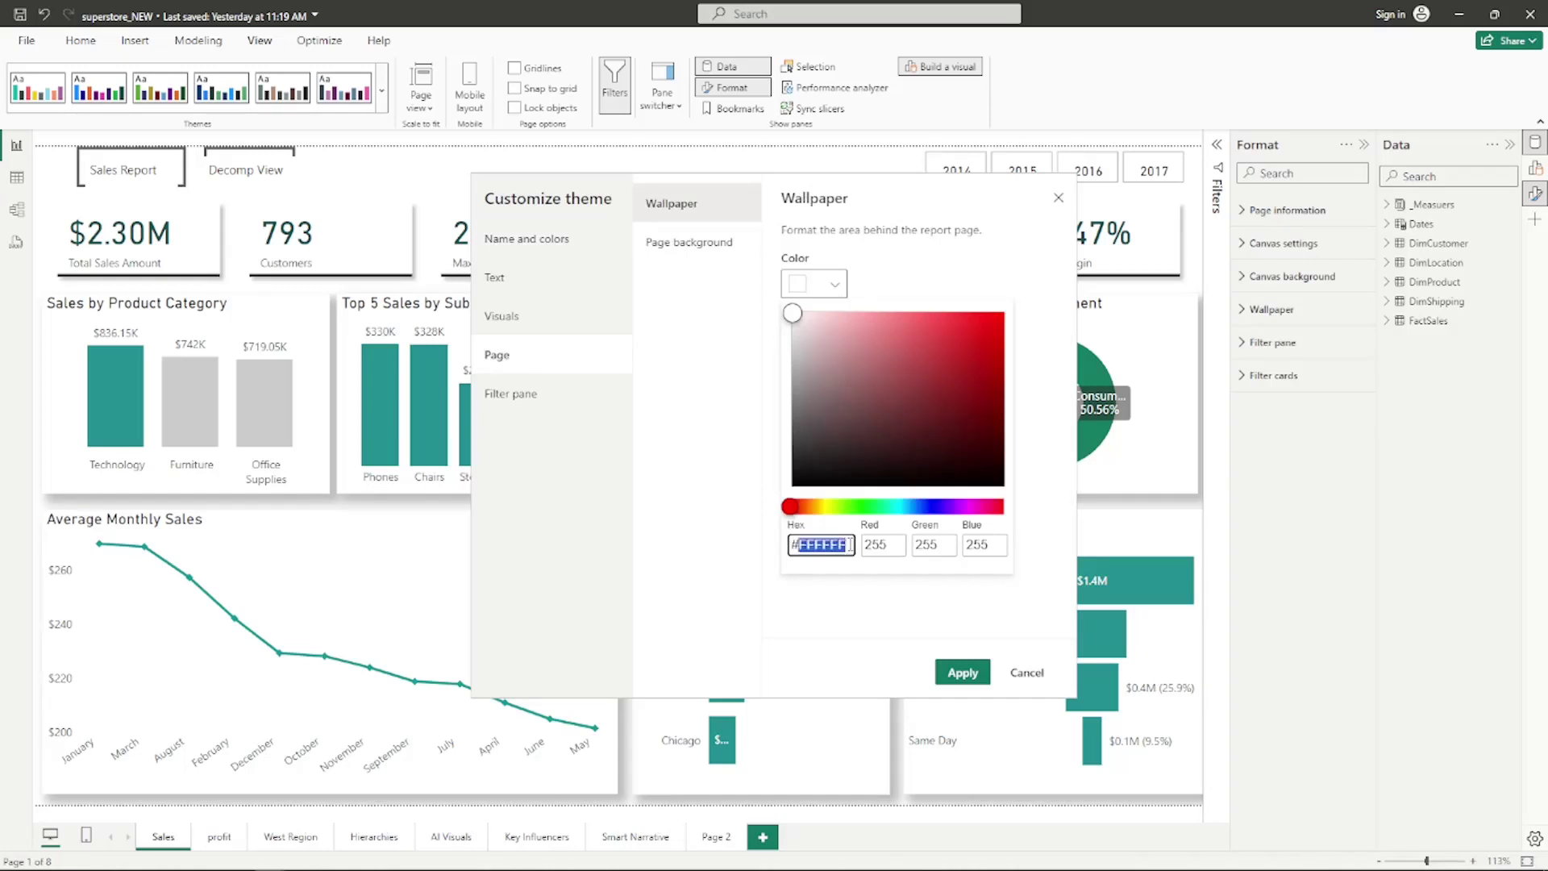
text(E)
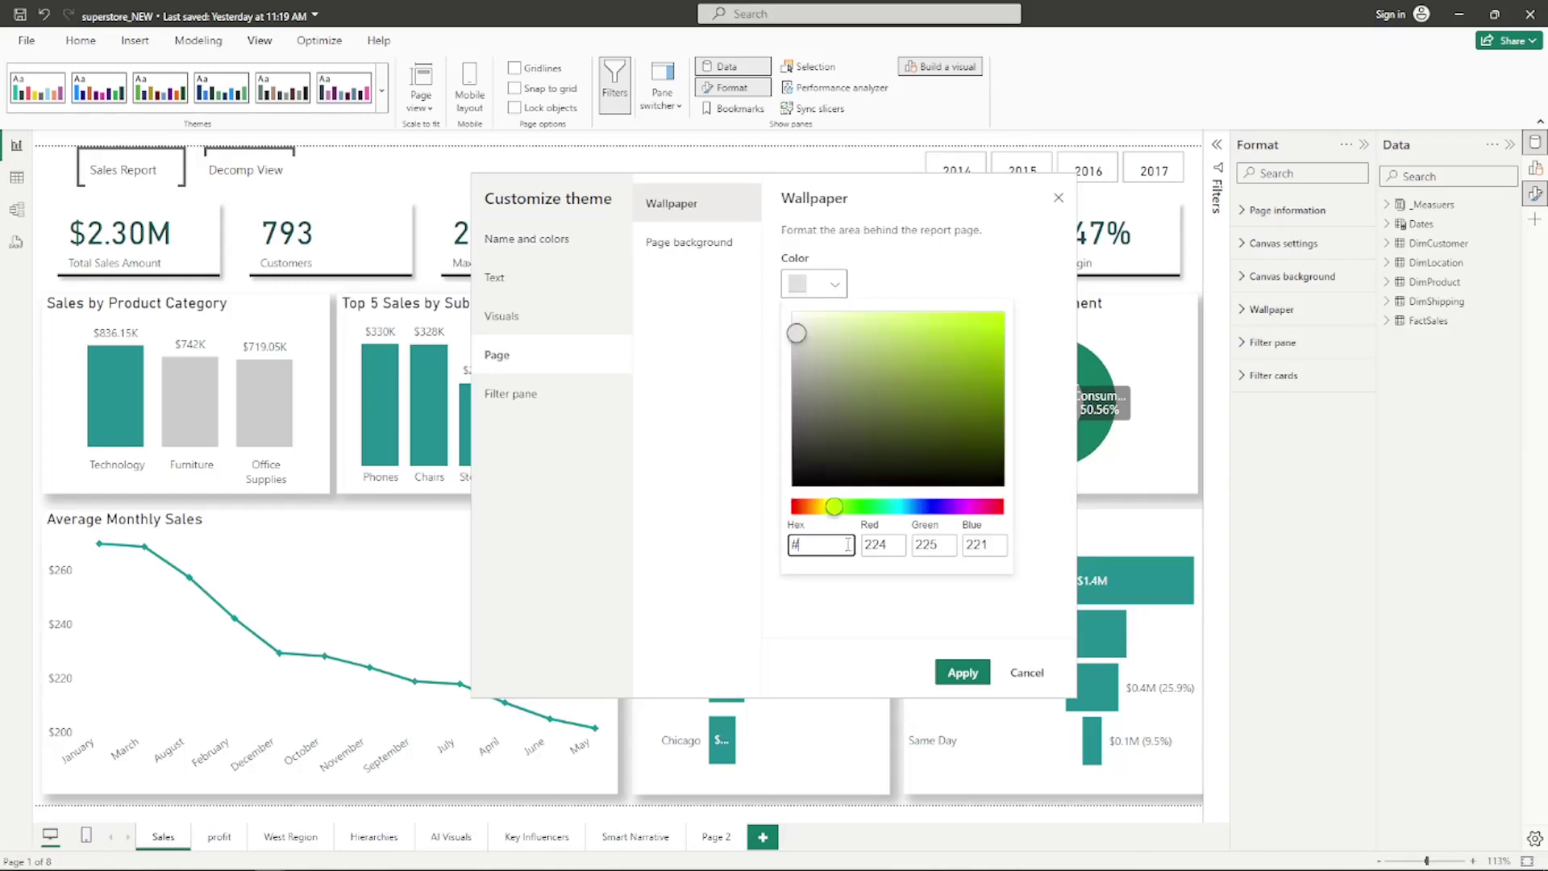
text(0E1DD)
click(955, 674)
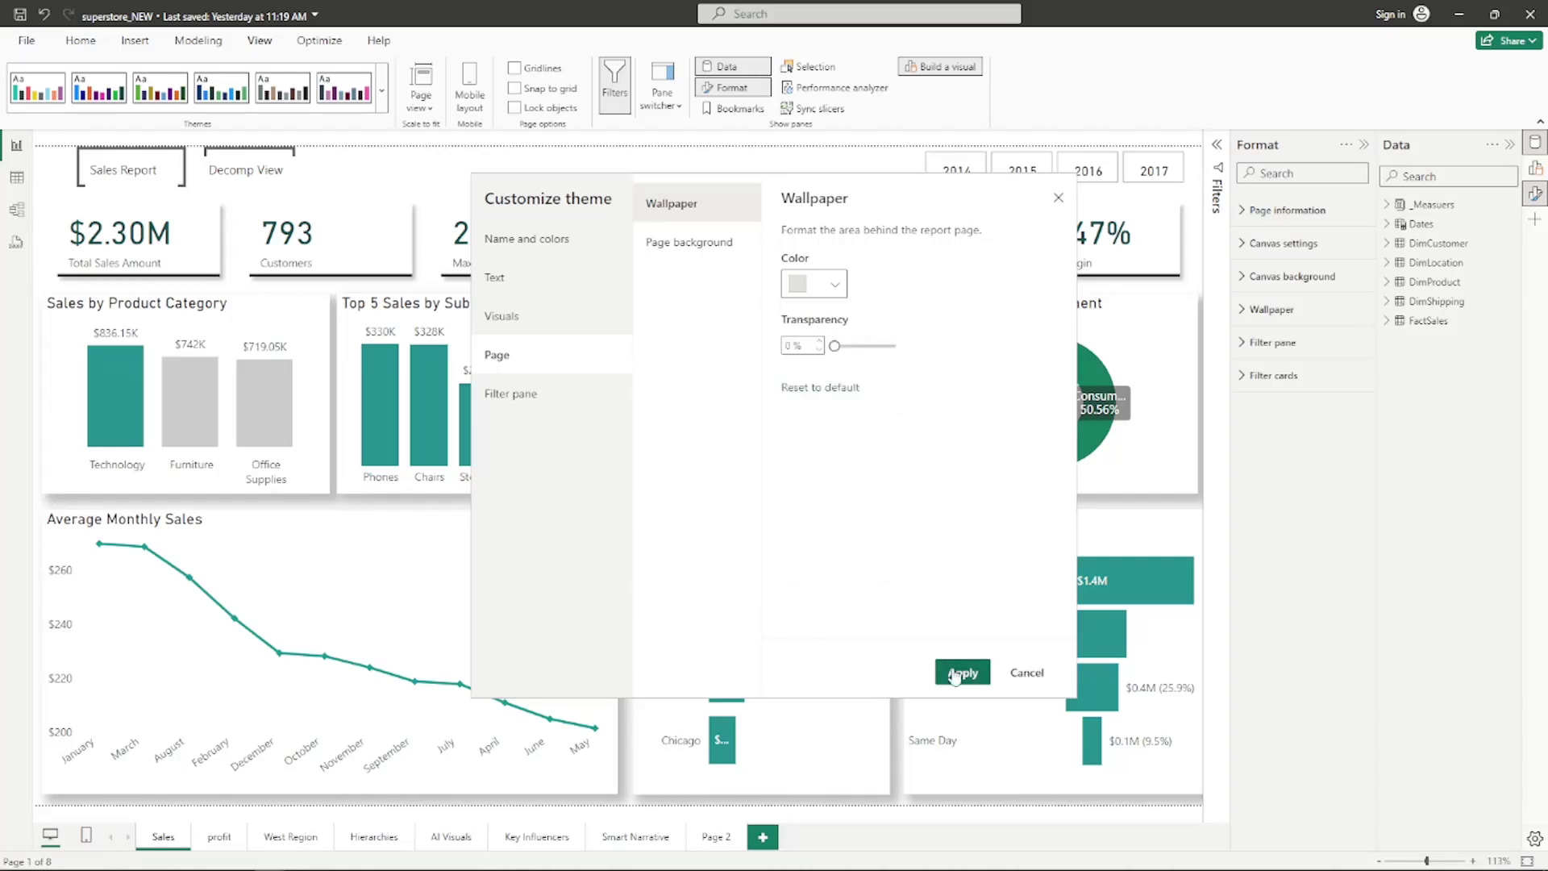
click(955, 674)
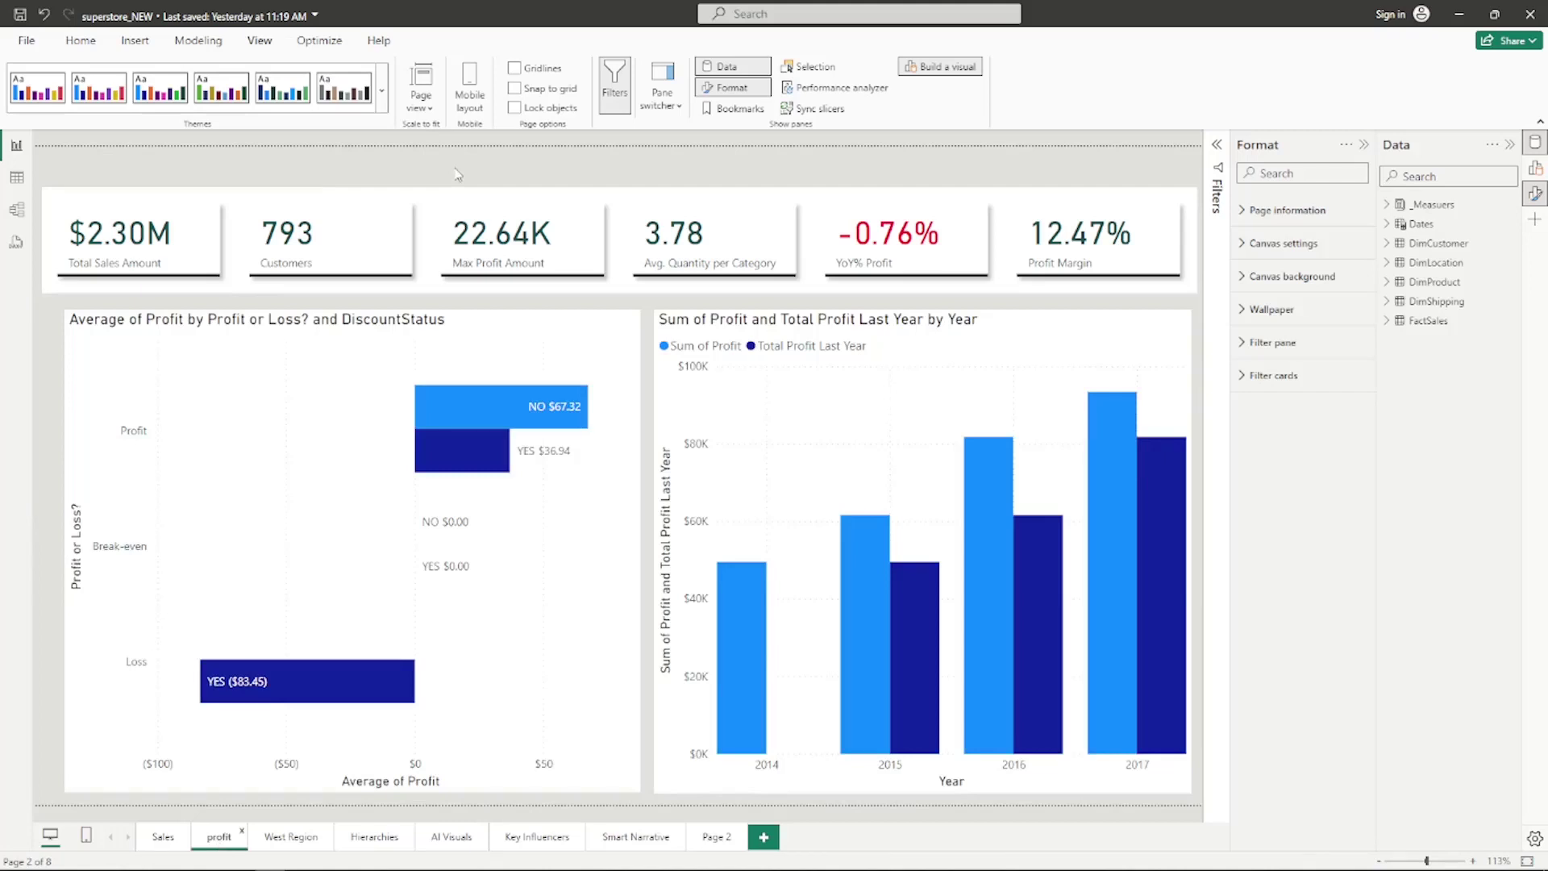
On the Sales page, customize the theme's visual background color to #ECF4F4 and apply it.
click(163, 838)
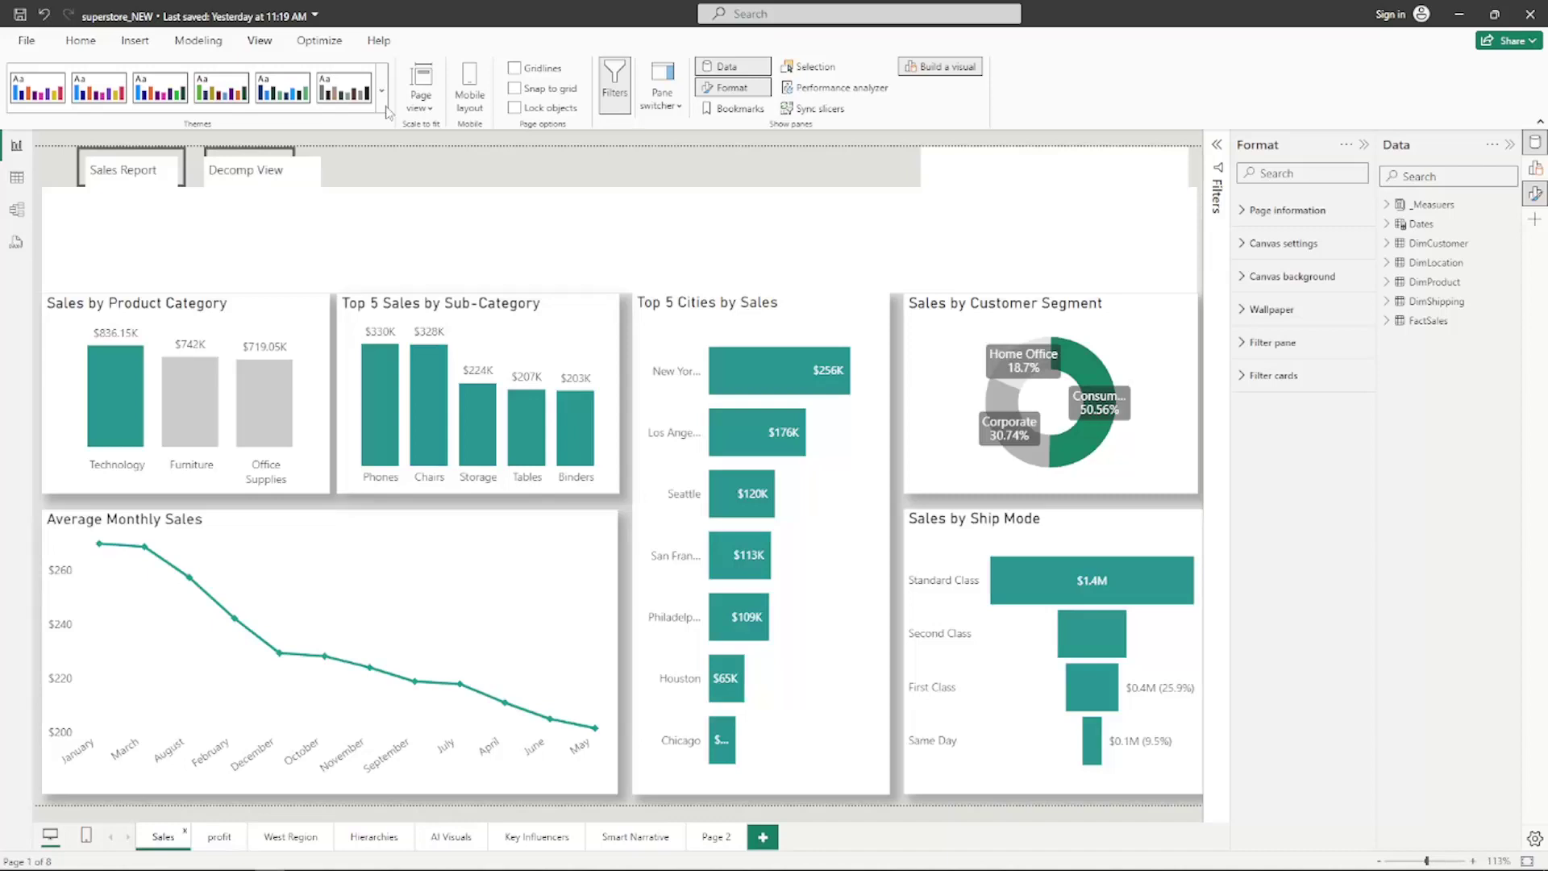
click(384, 112)
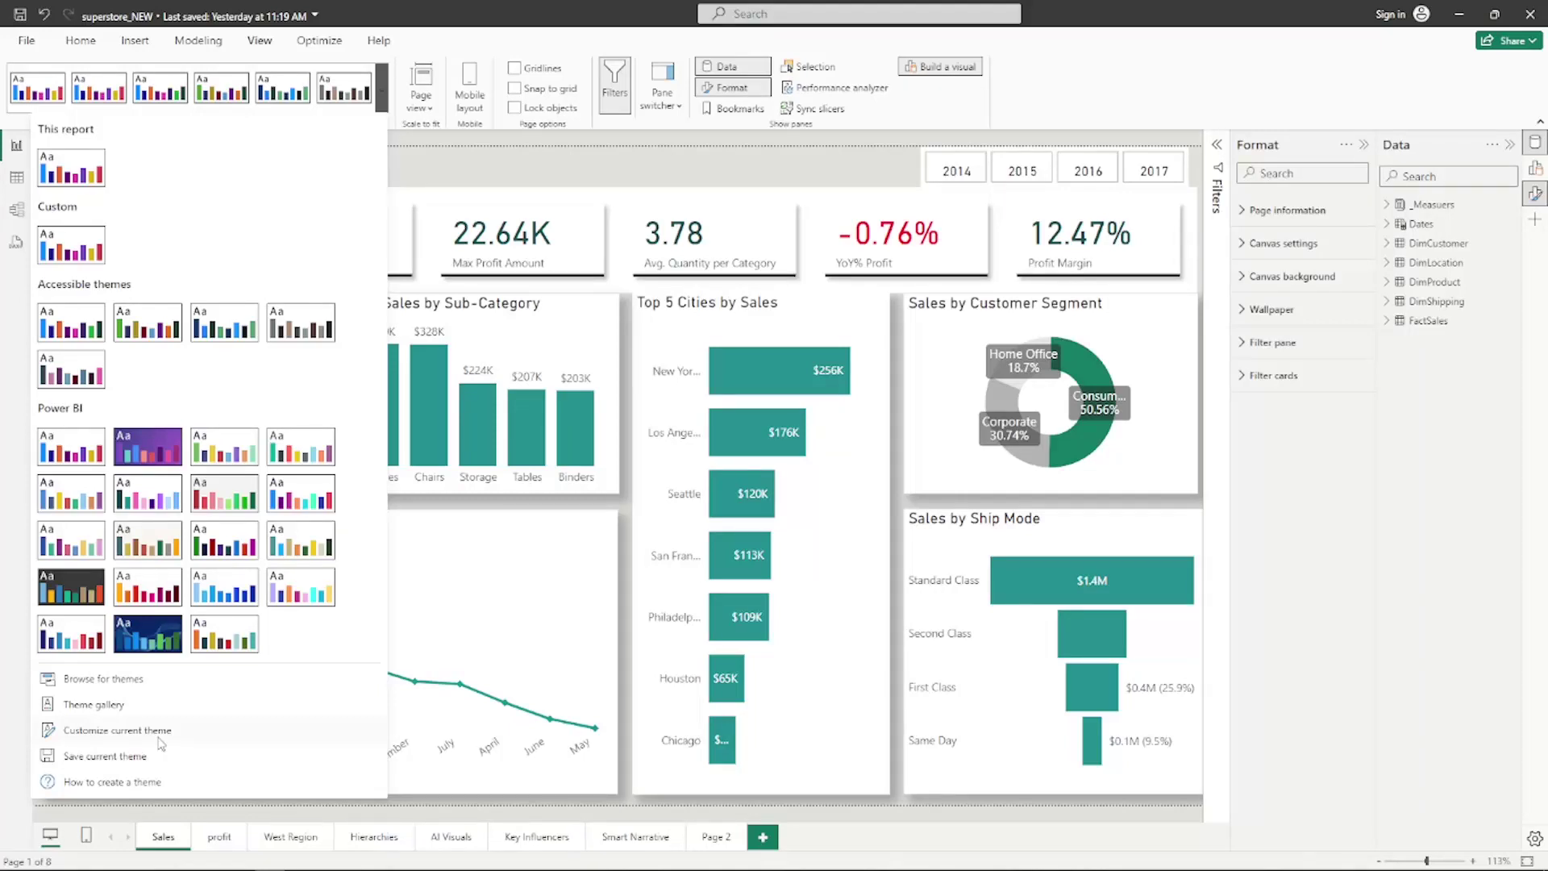
click(117, 730)
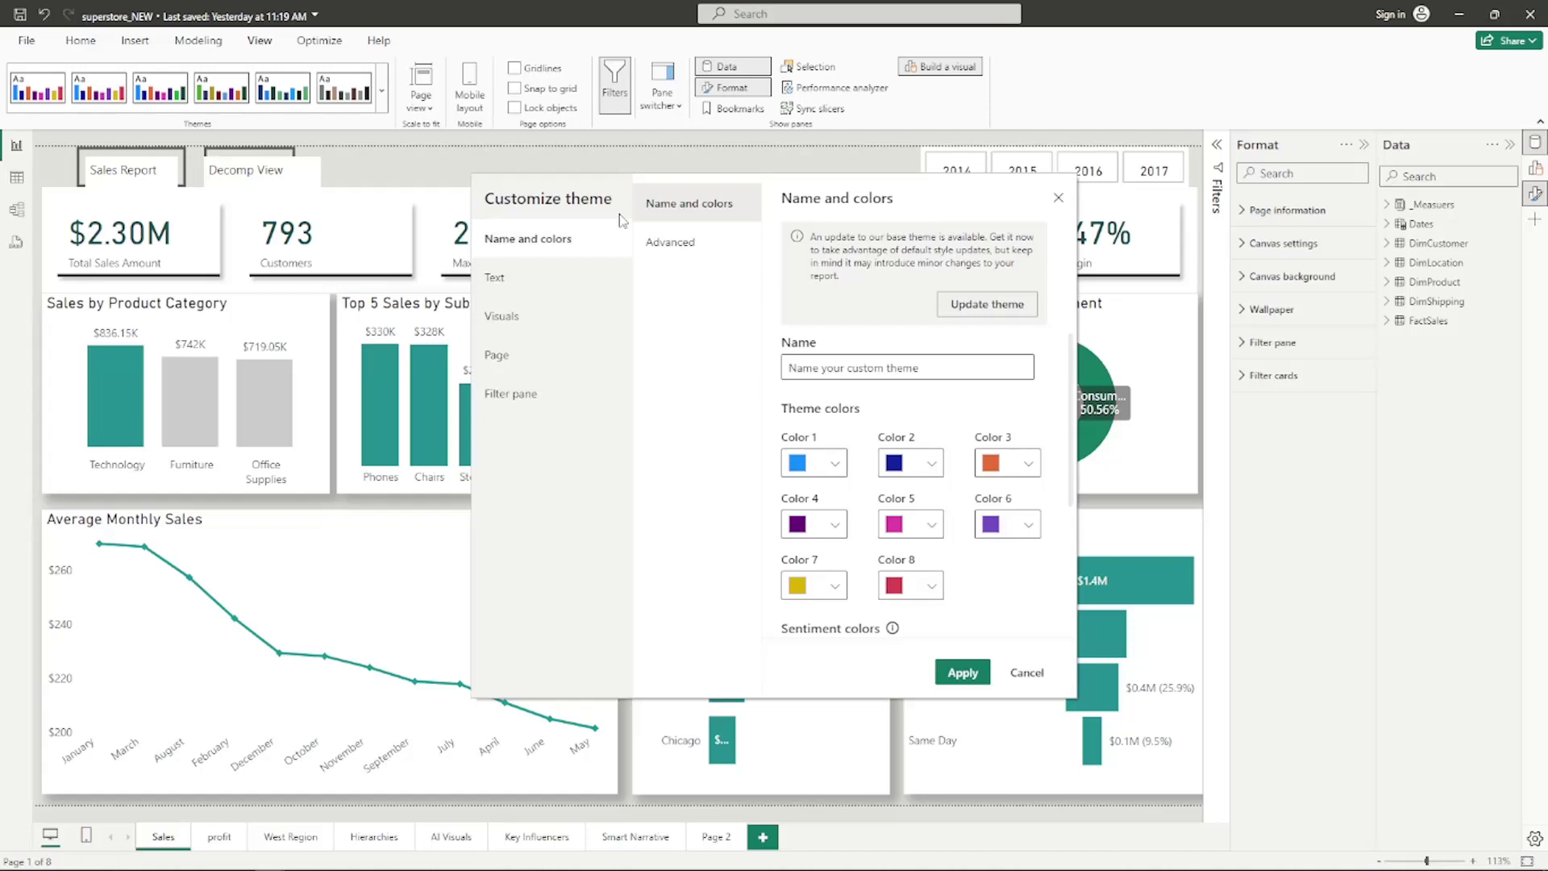
click(501, 316)
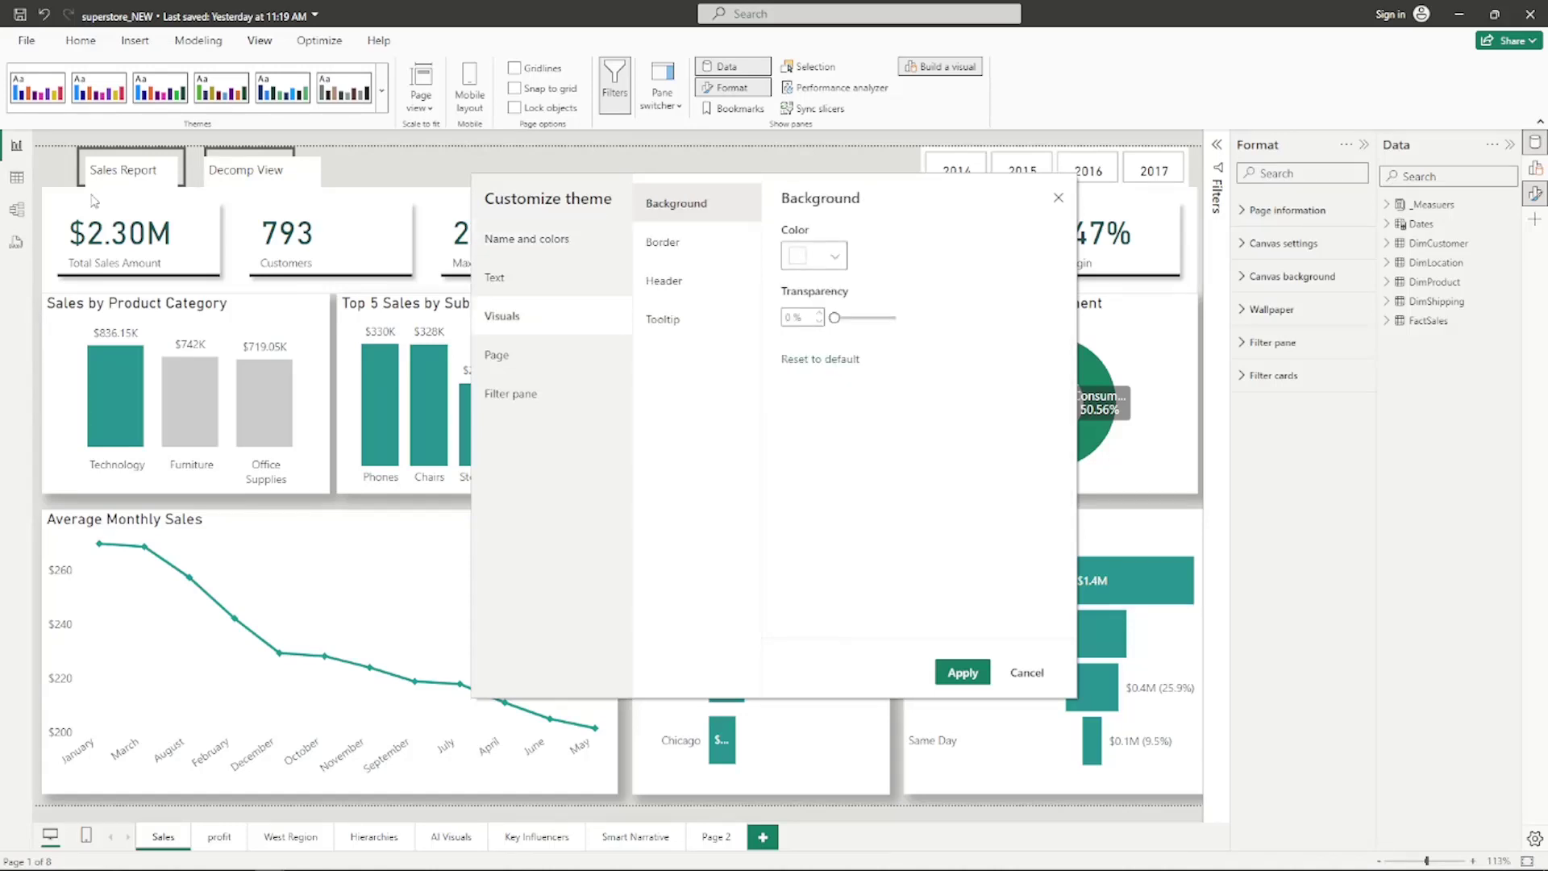
click(834, 257)
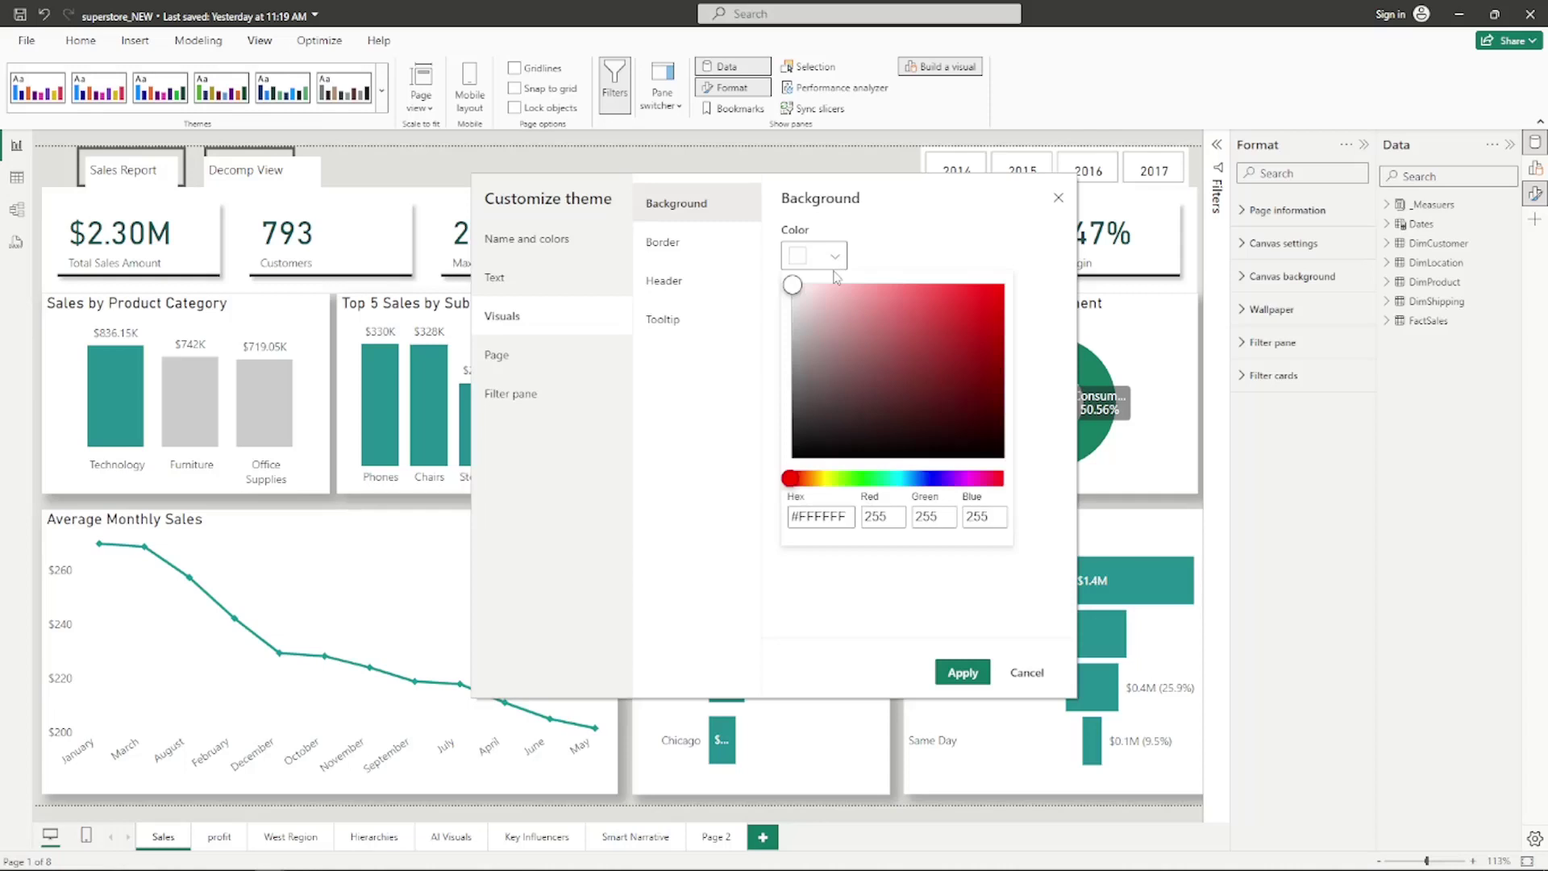
click(841, 516)
drag(841, 516, 799, 516)
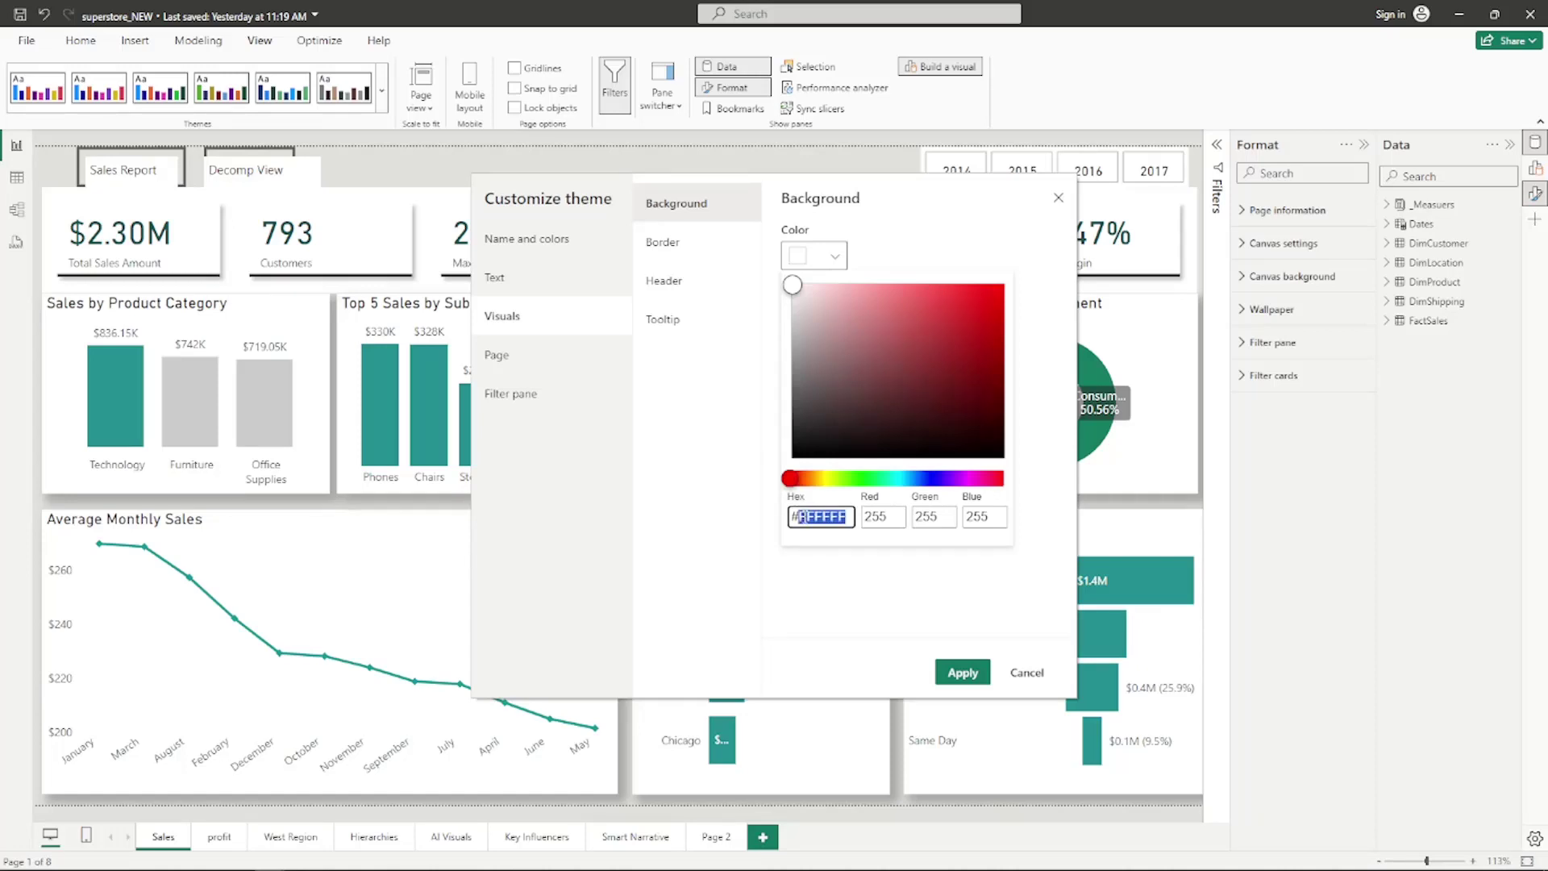
text(ECF4F4)
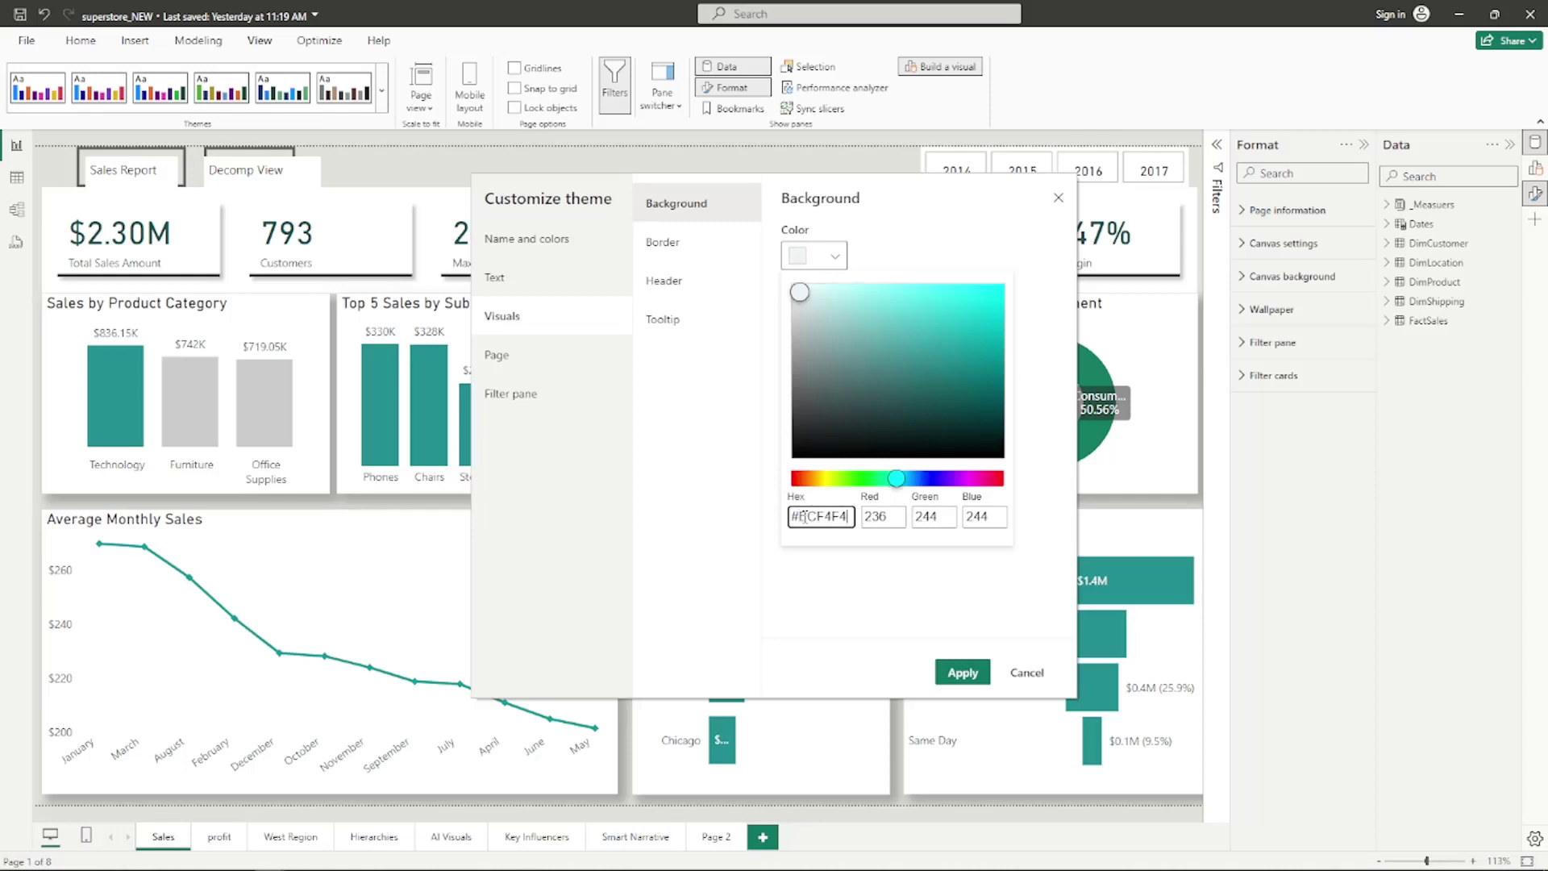
click(816, 706)
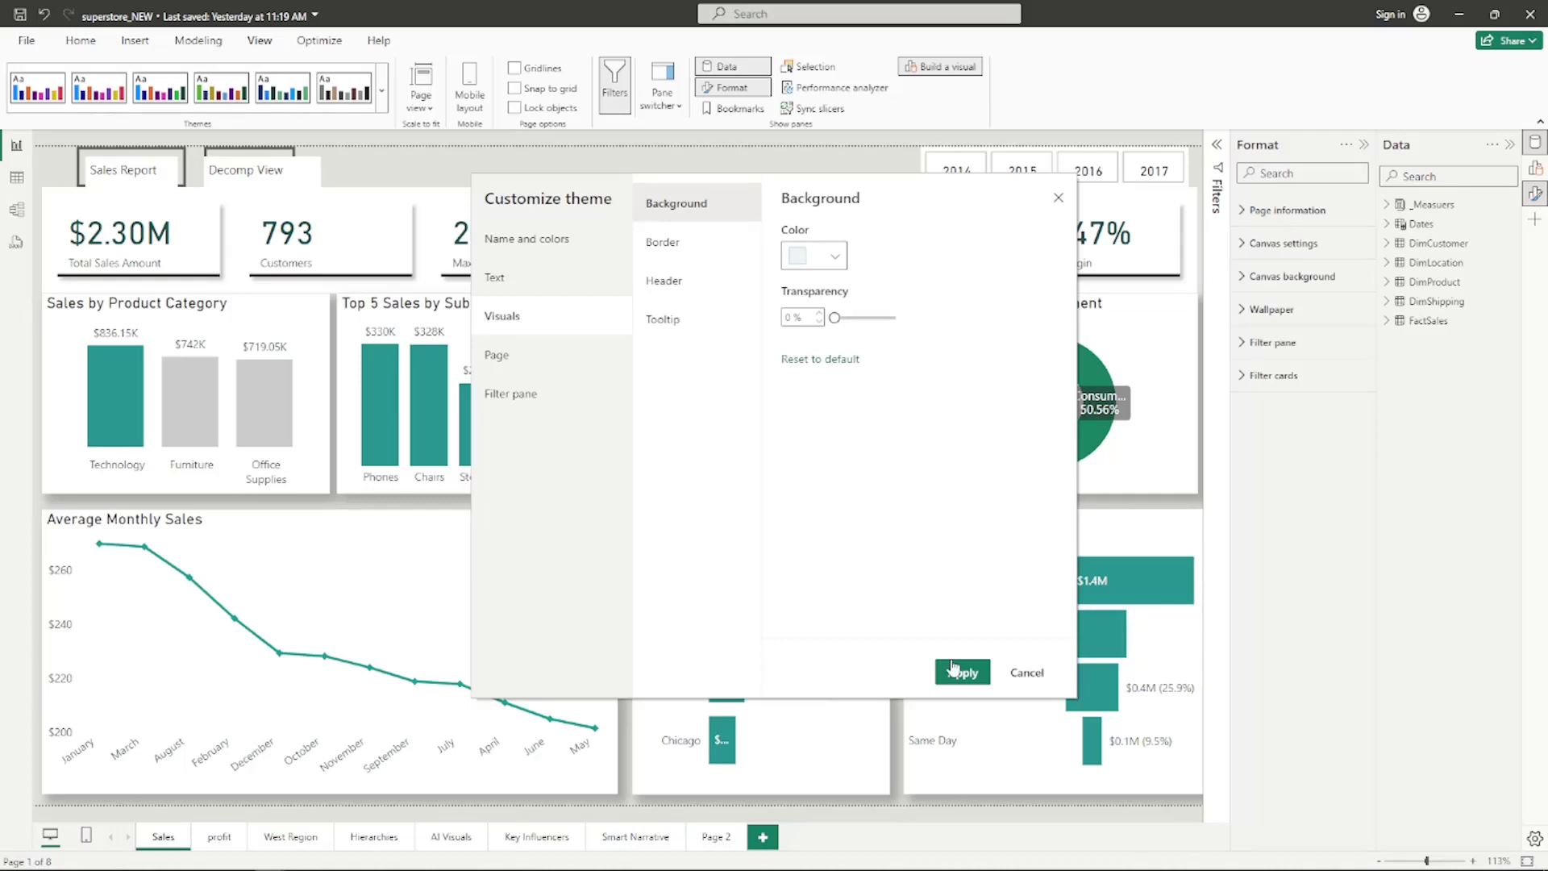
click(960, 671)
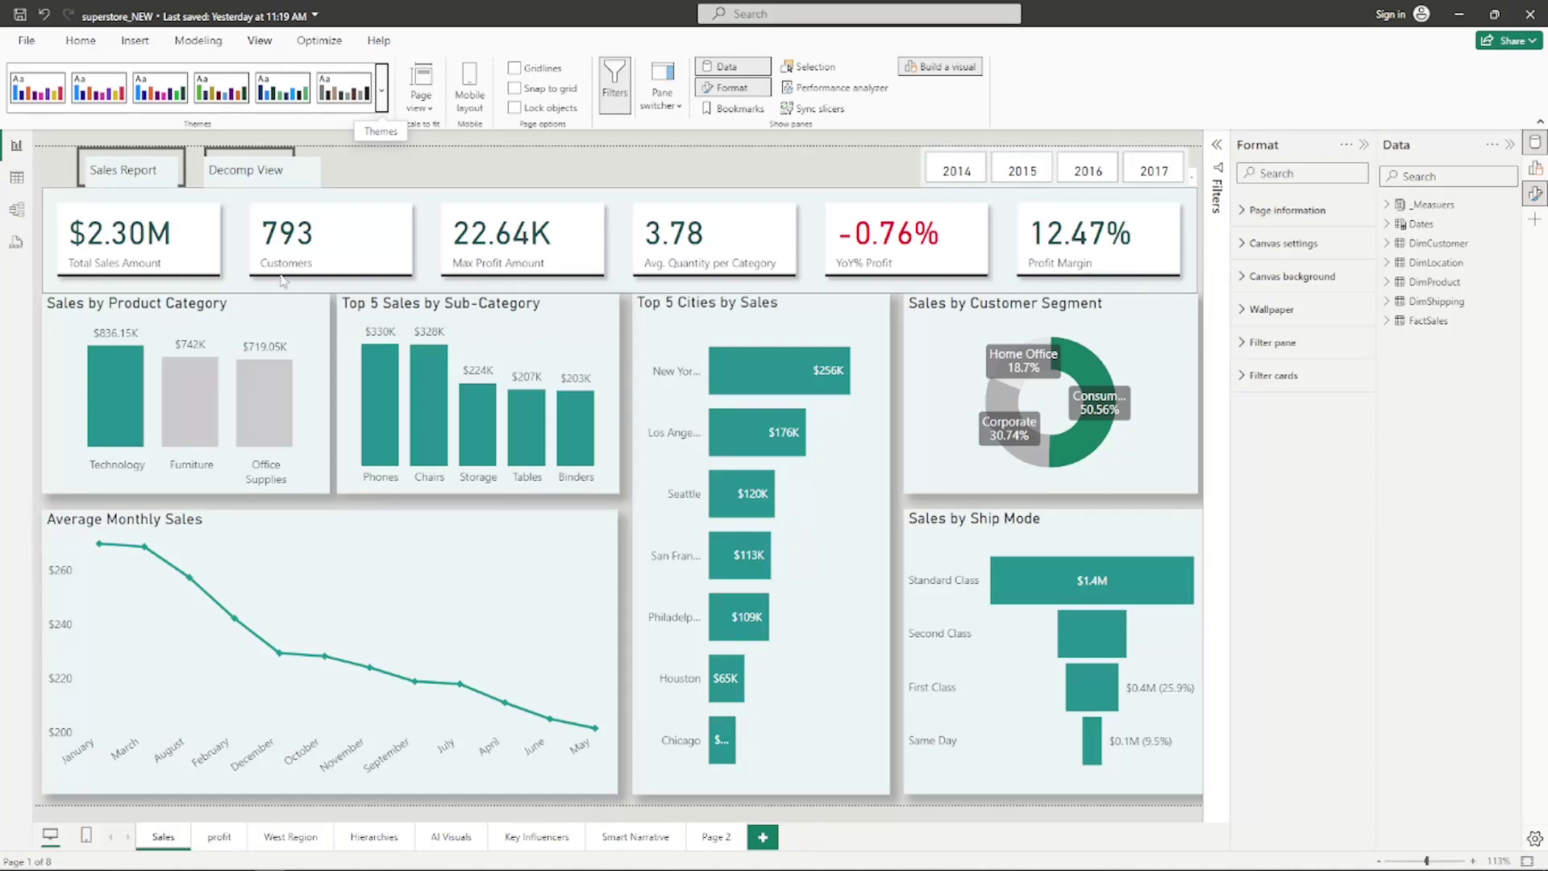
Set the theme's title text to font size 11 pt and color #395F92, and apply the change.
click(382, 102)
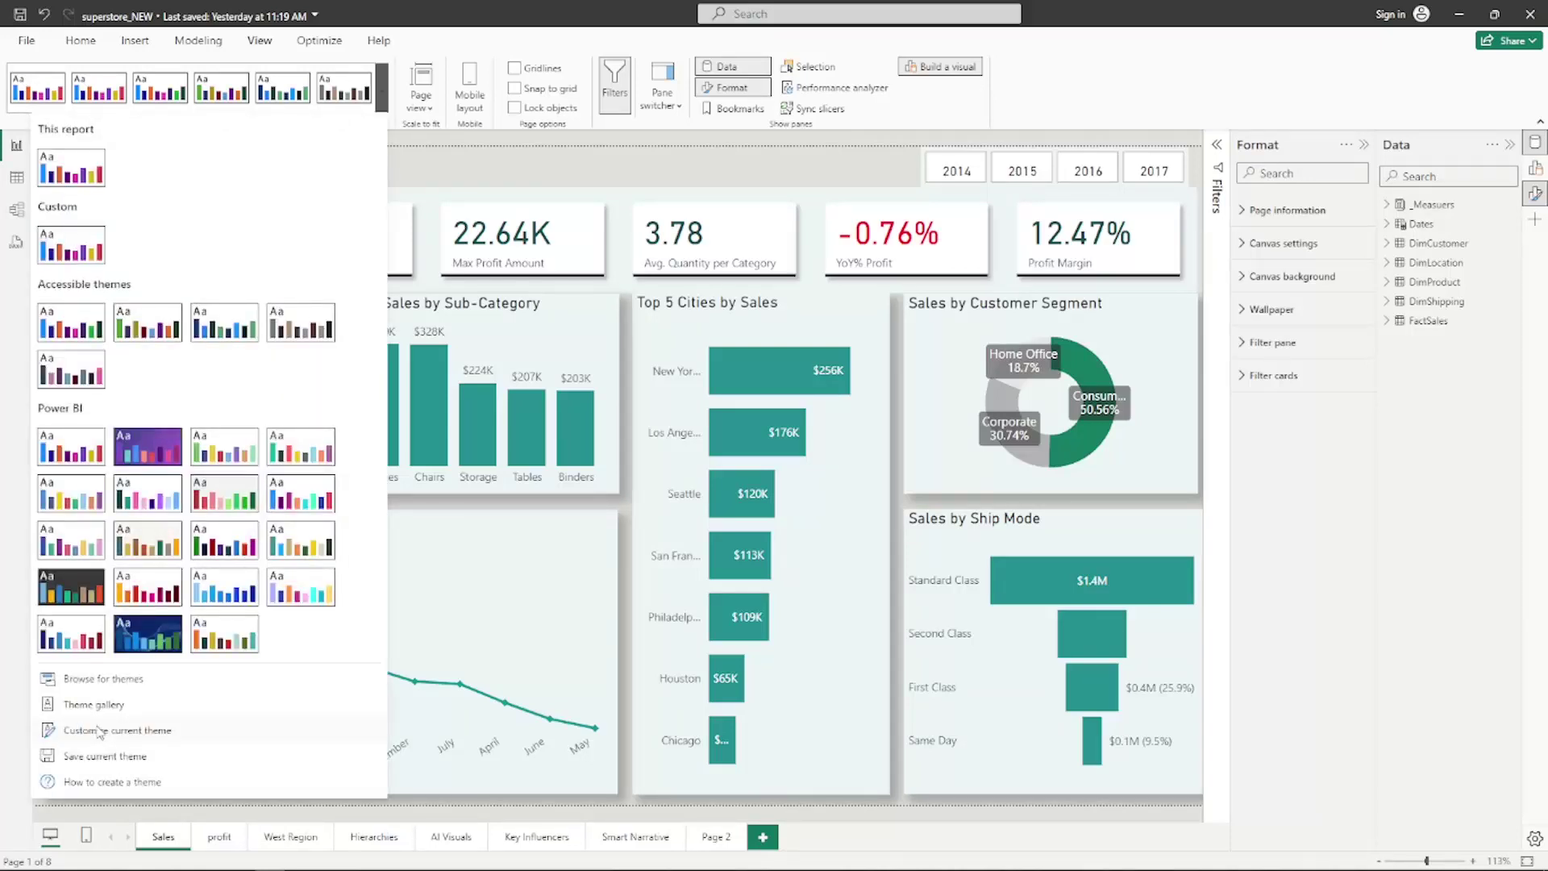
click(100, 731)
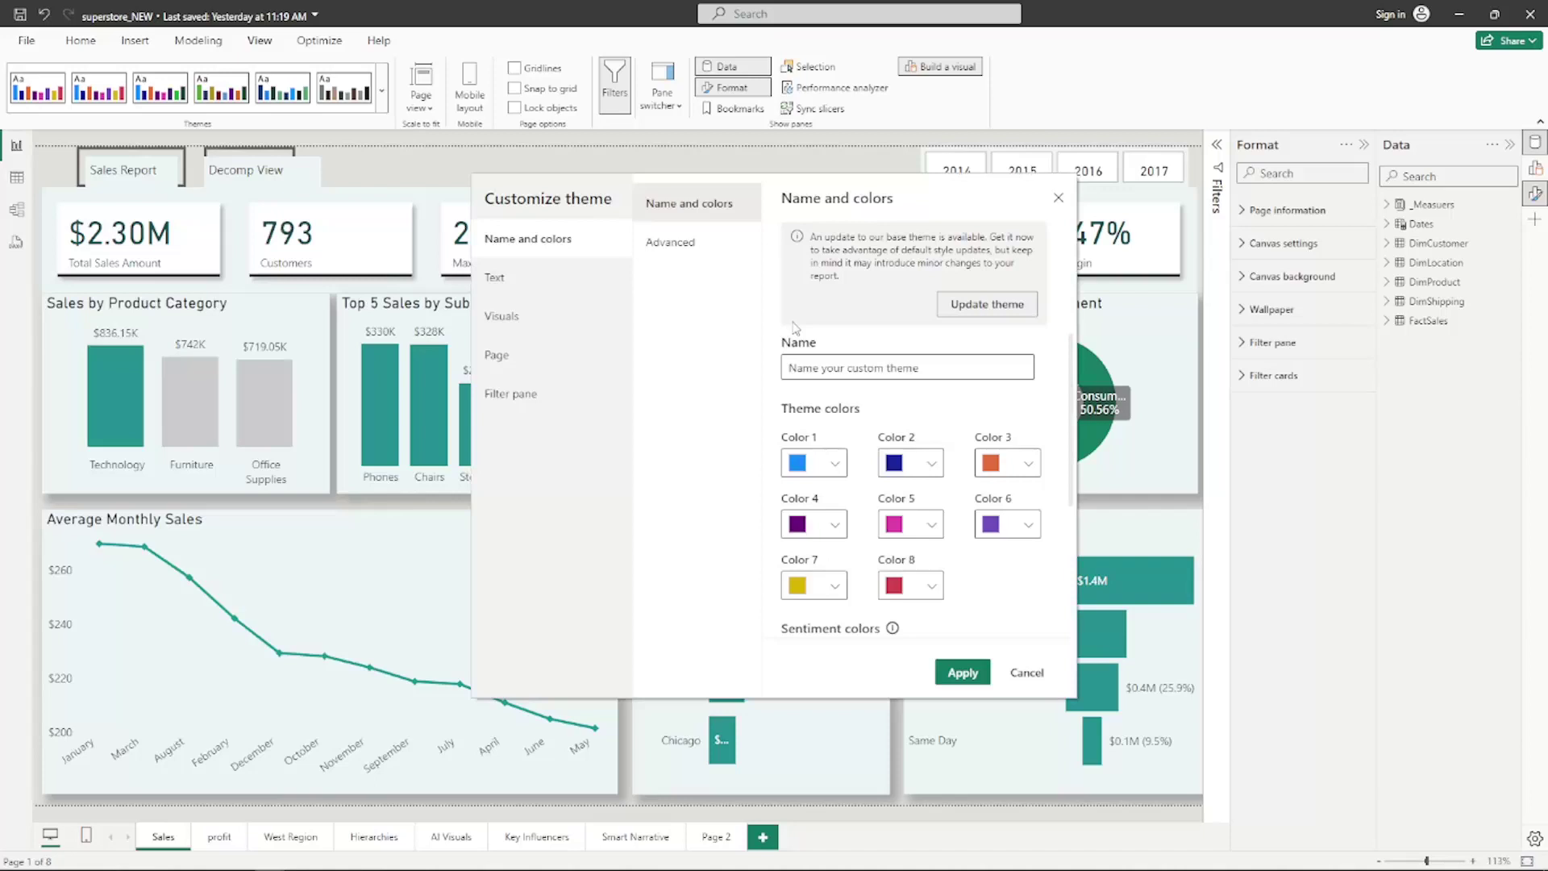
click(495, 278)
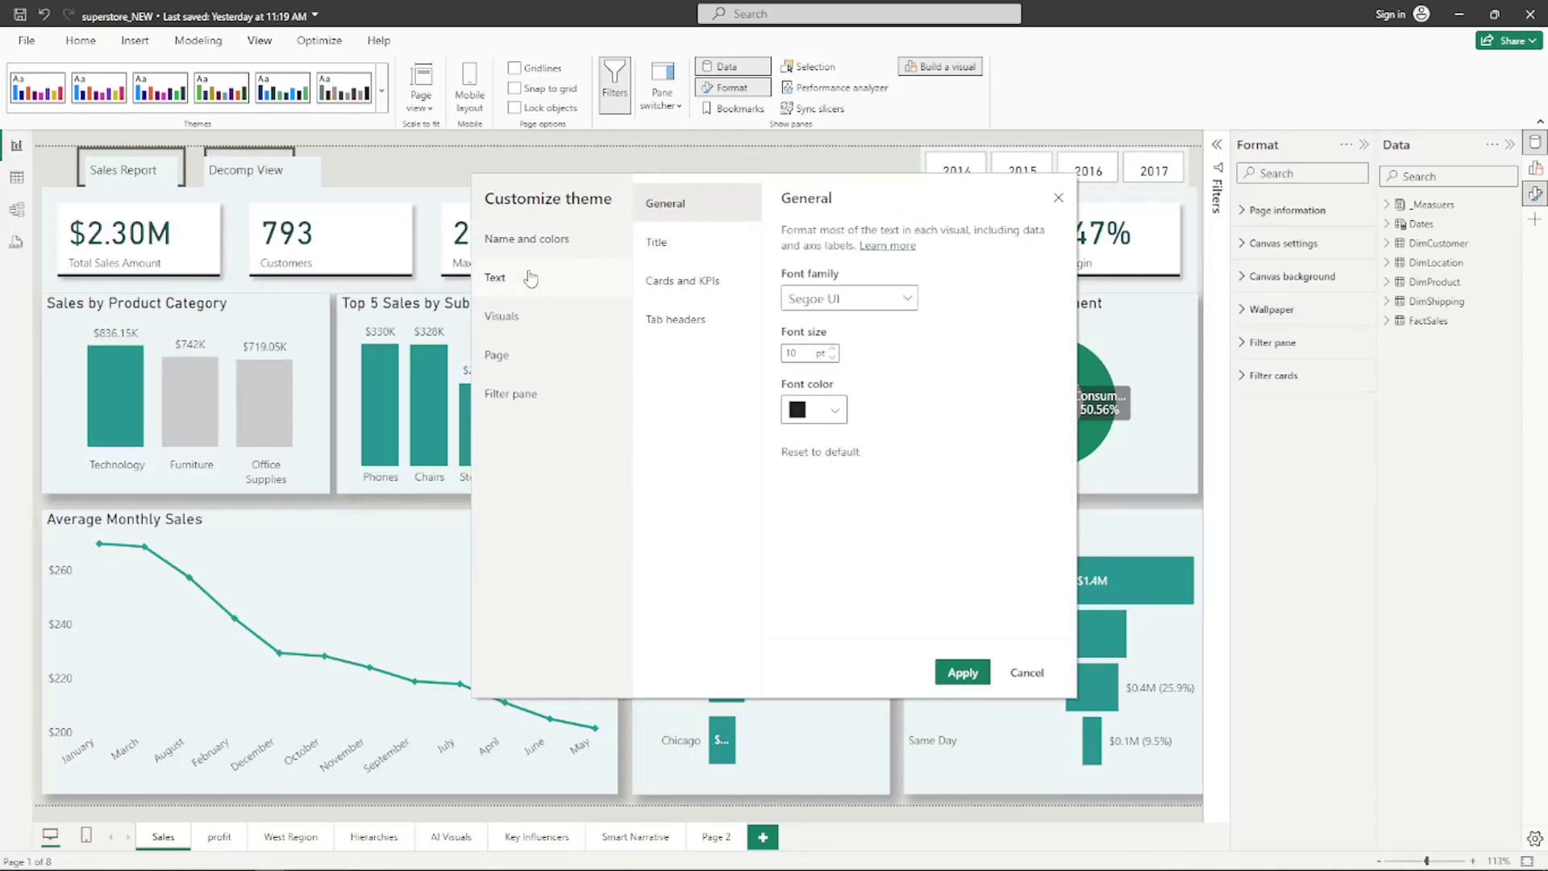
click(691, 244)
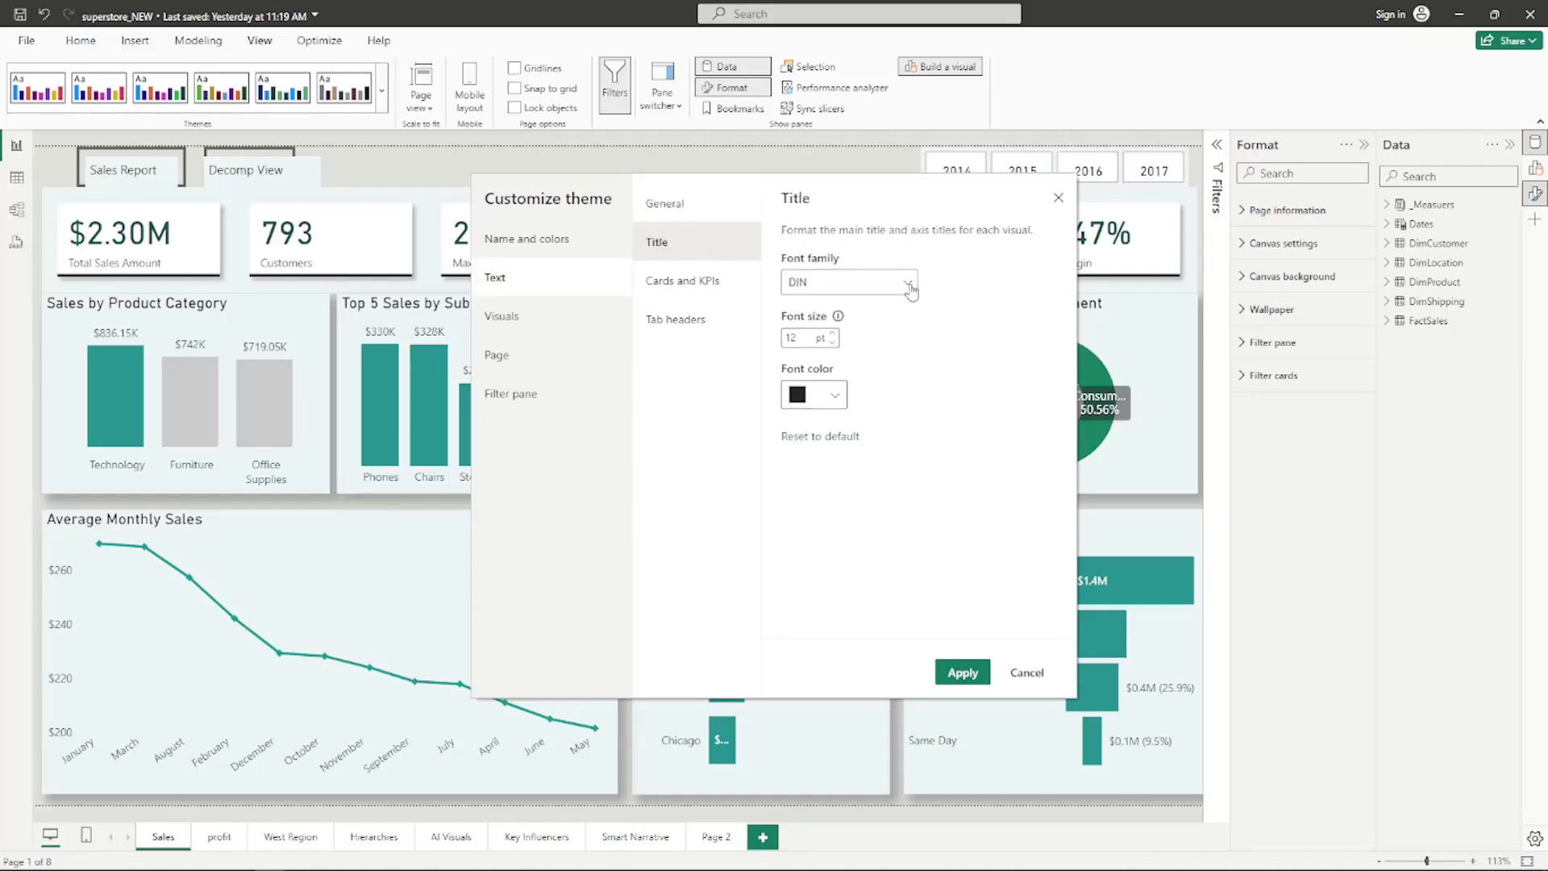
click(833, 343)
click(829, 394)
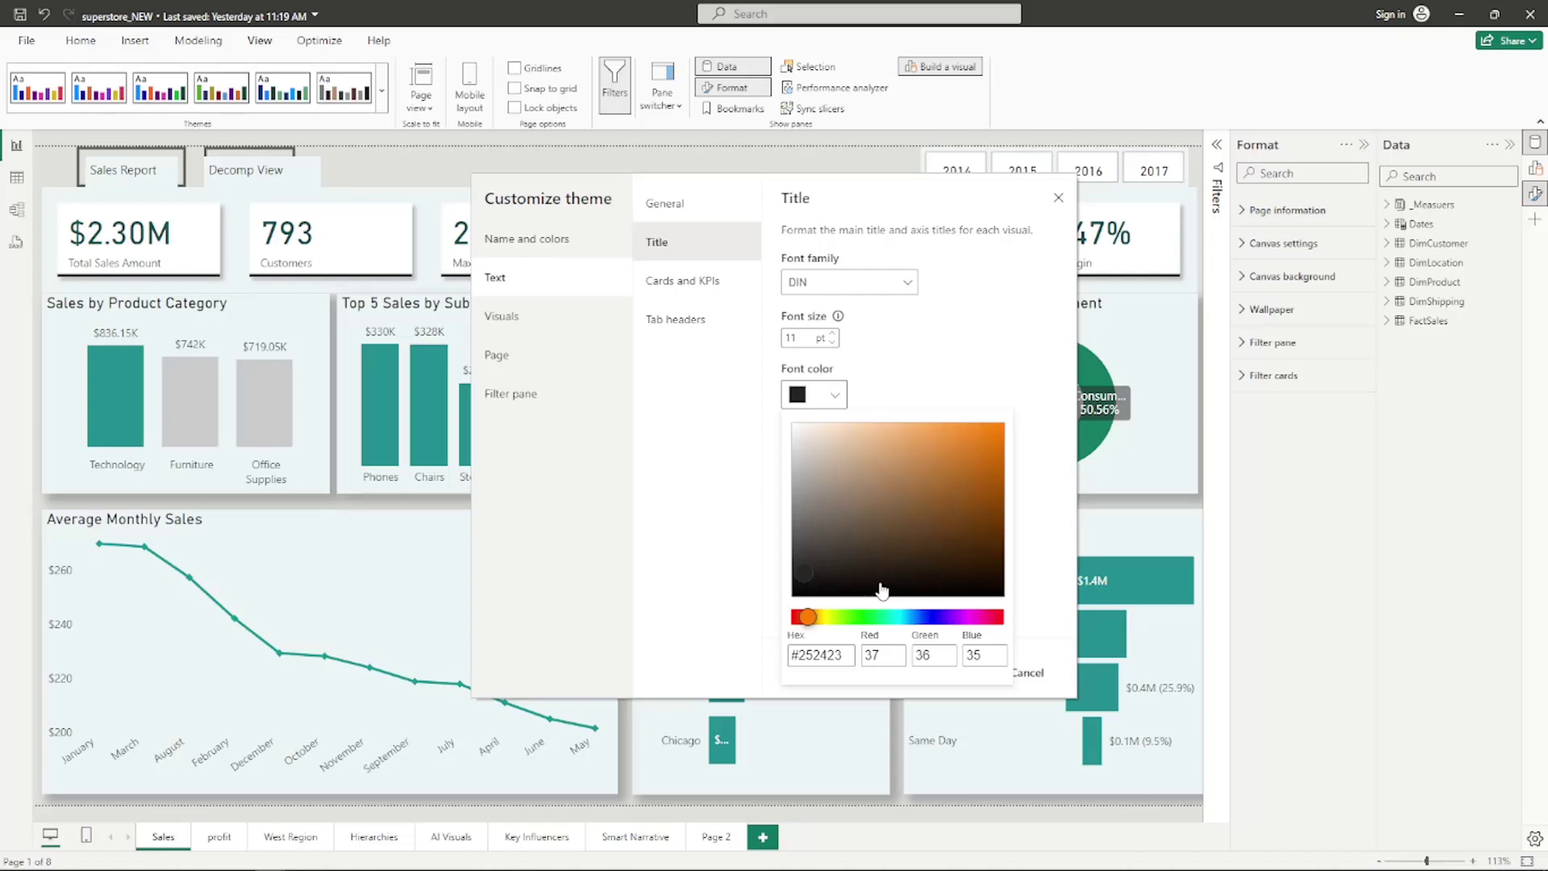
double_click(833, 656)
key(BackSpace)
text(395F92)
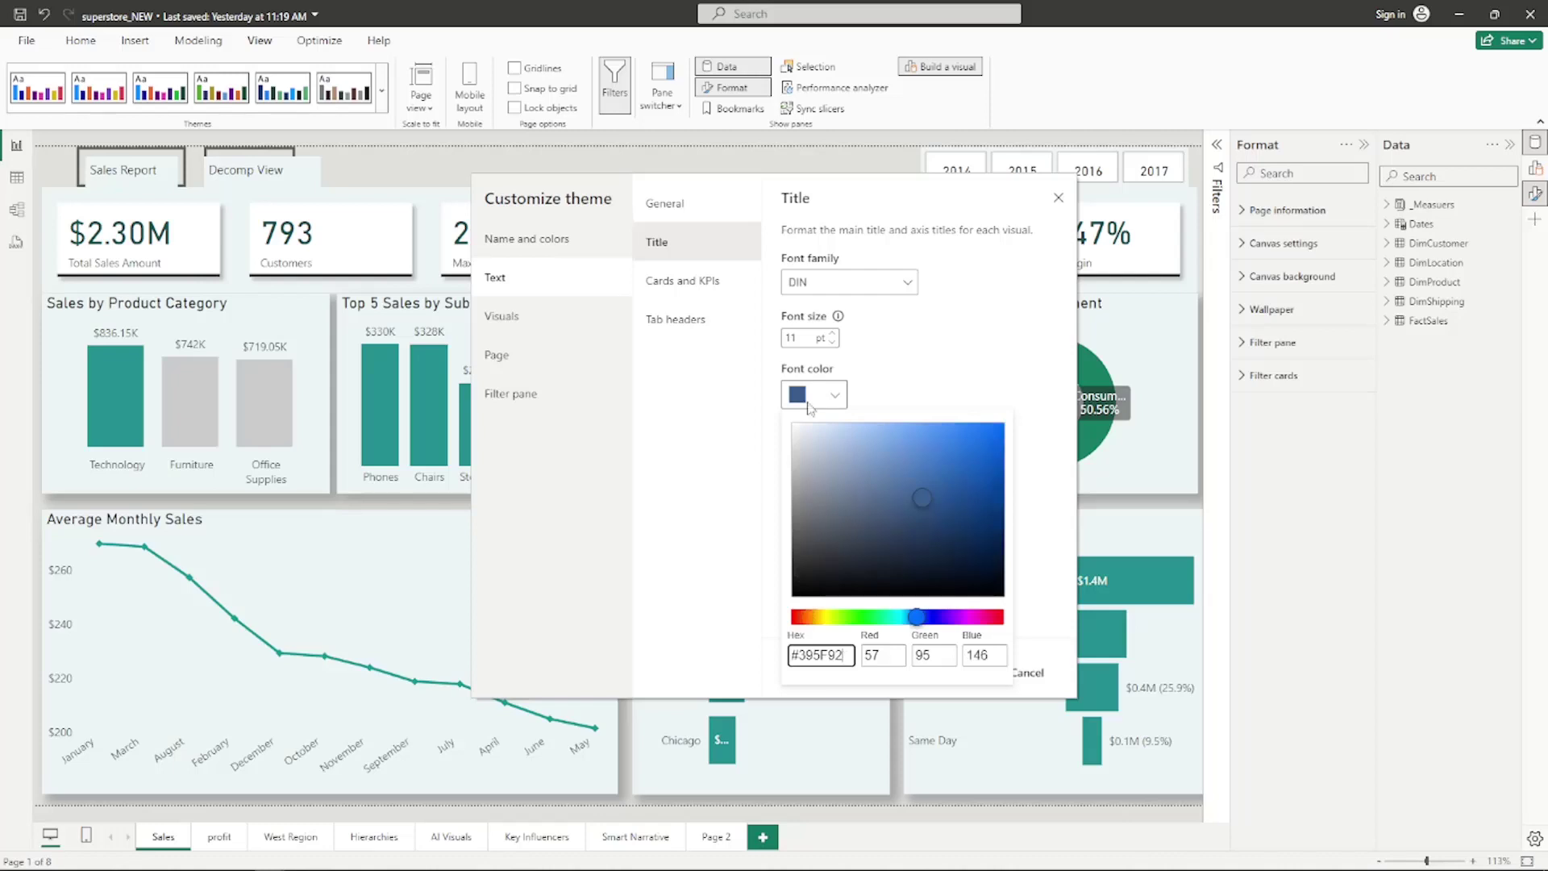
click(710, 583)
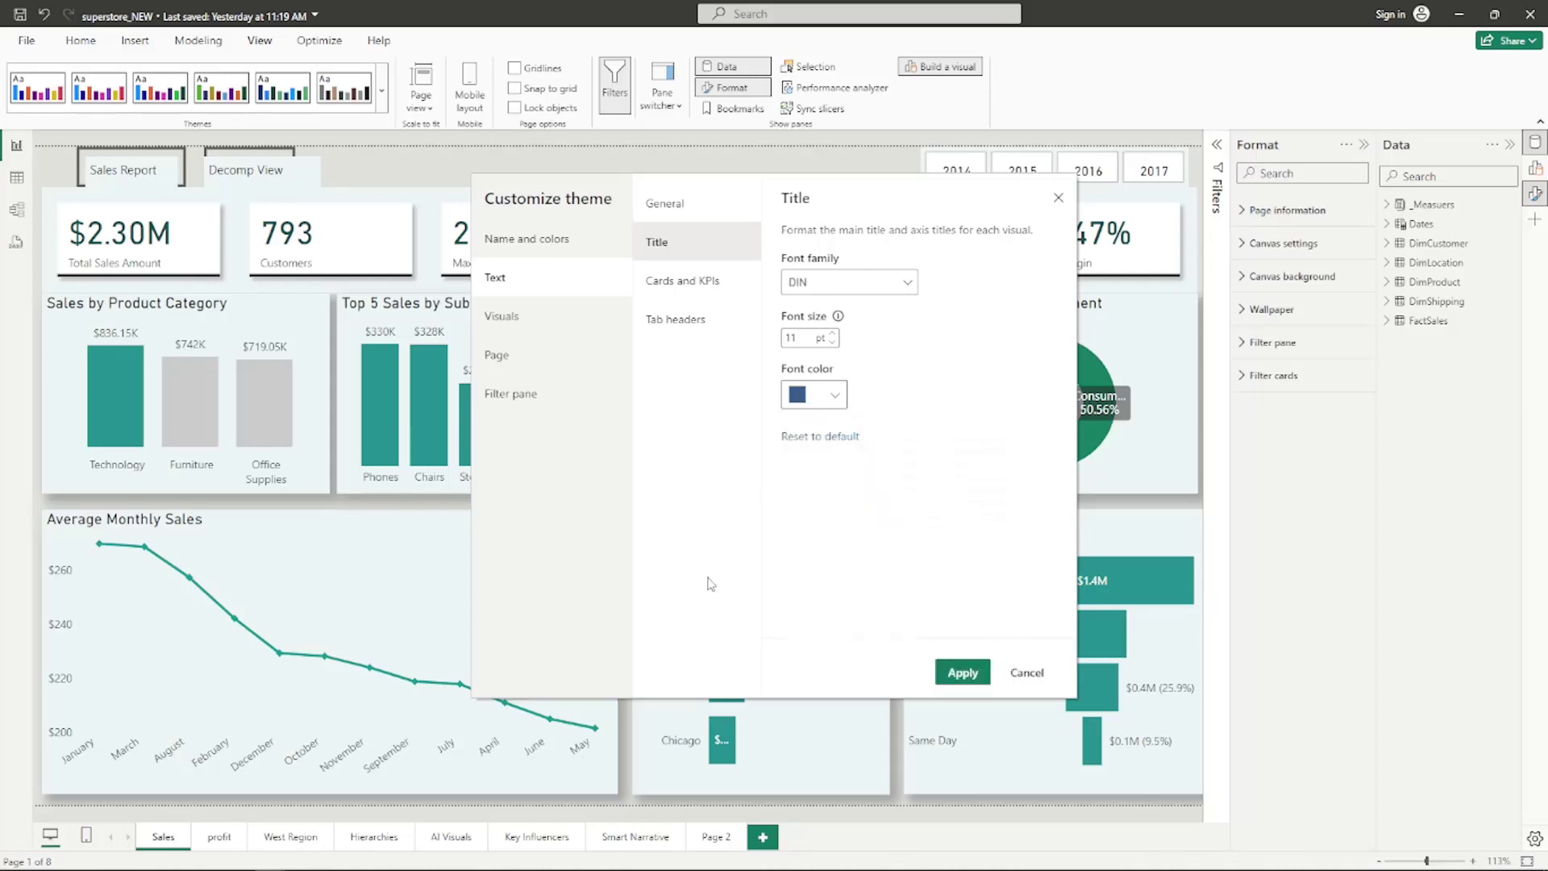
click(959, 676)
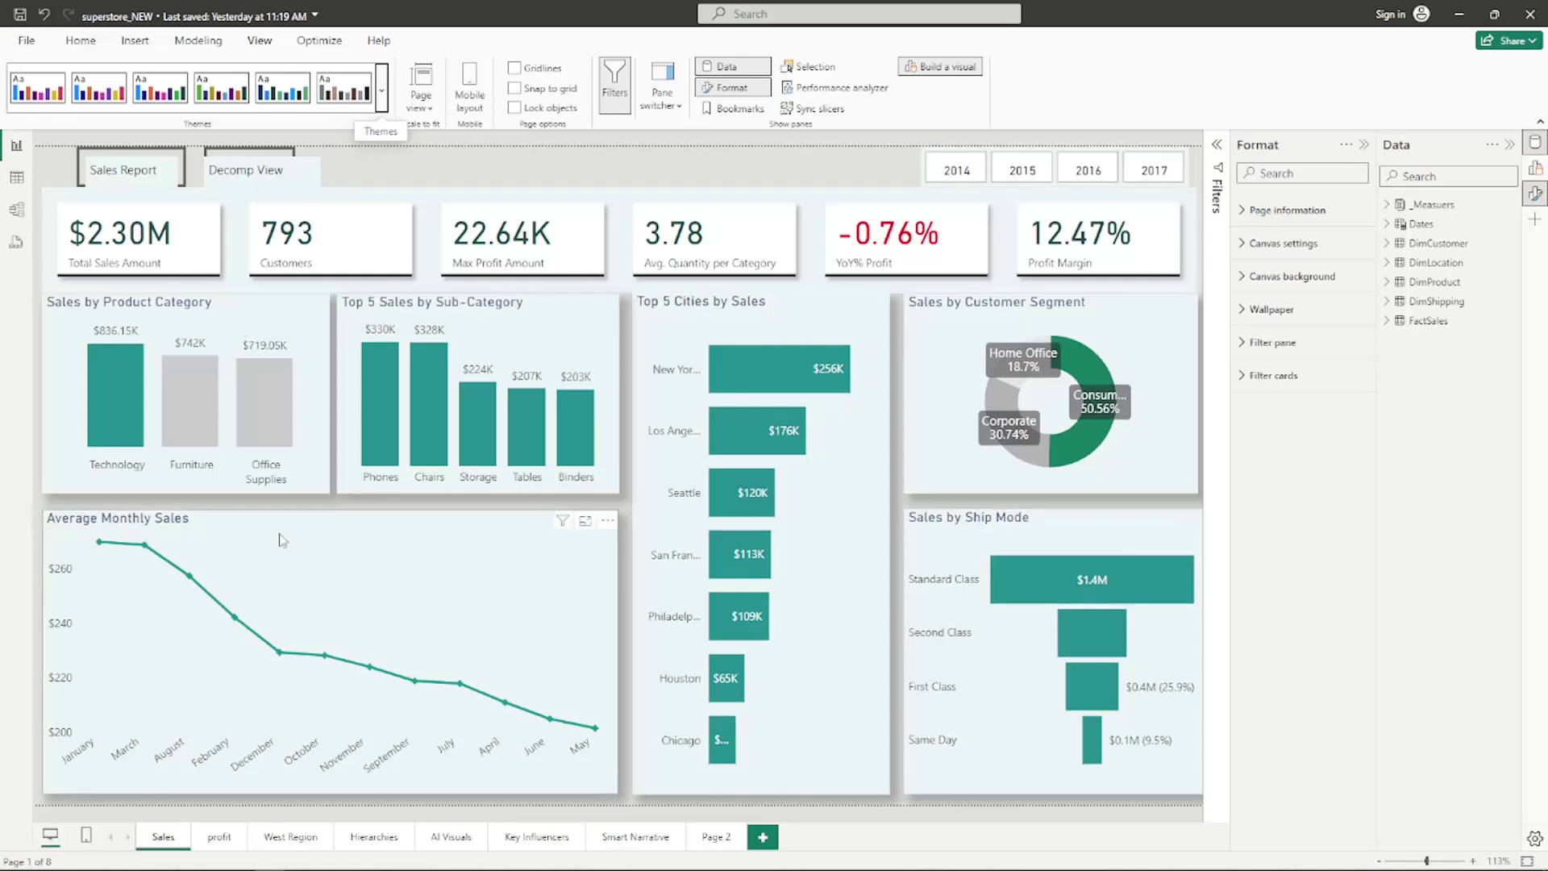
Set the font color of the current theme's Cards and KPIs text to #395F92.
right_click(590, 505)
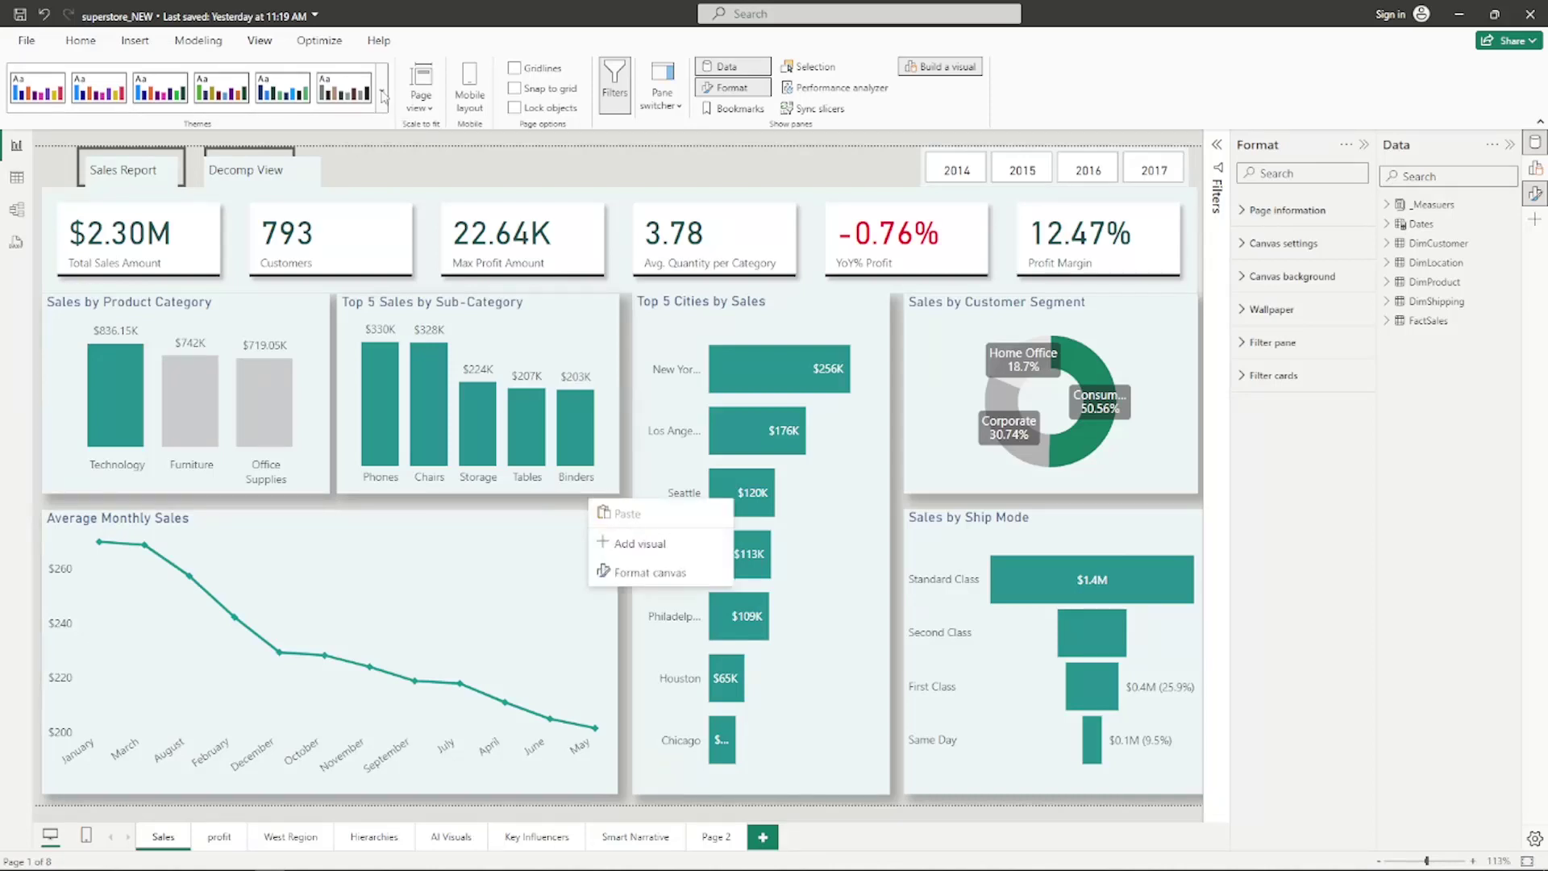
click(391, 85)
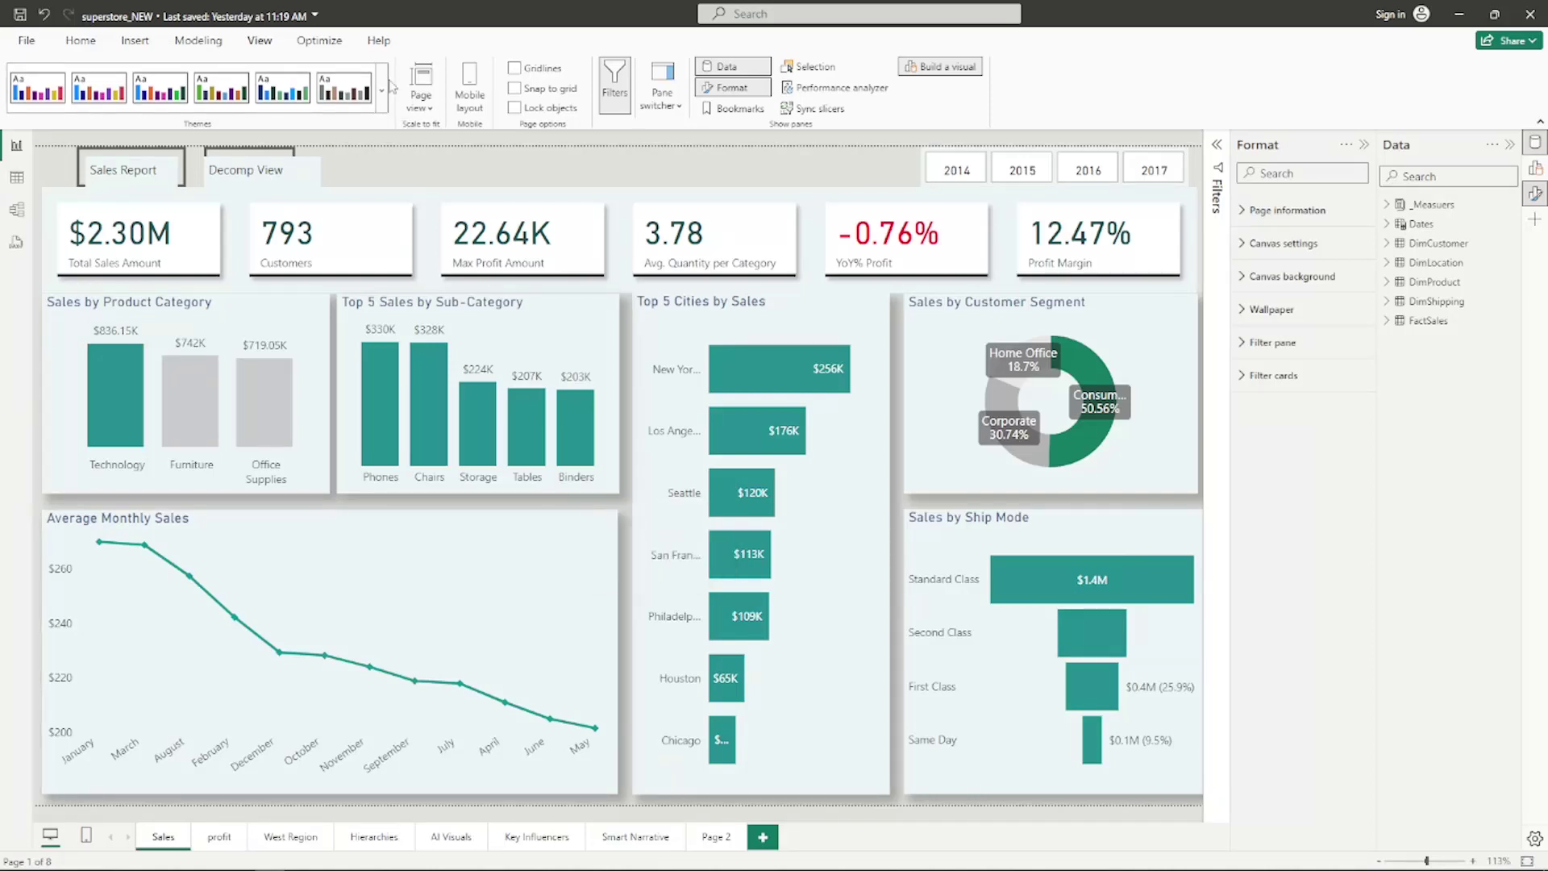
mouse_move(168, 714)
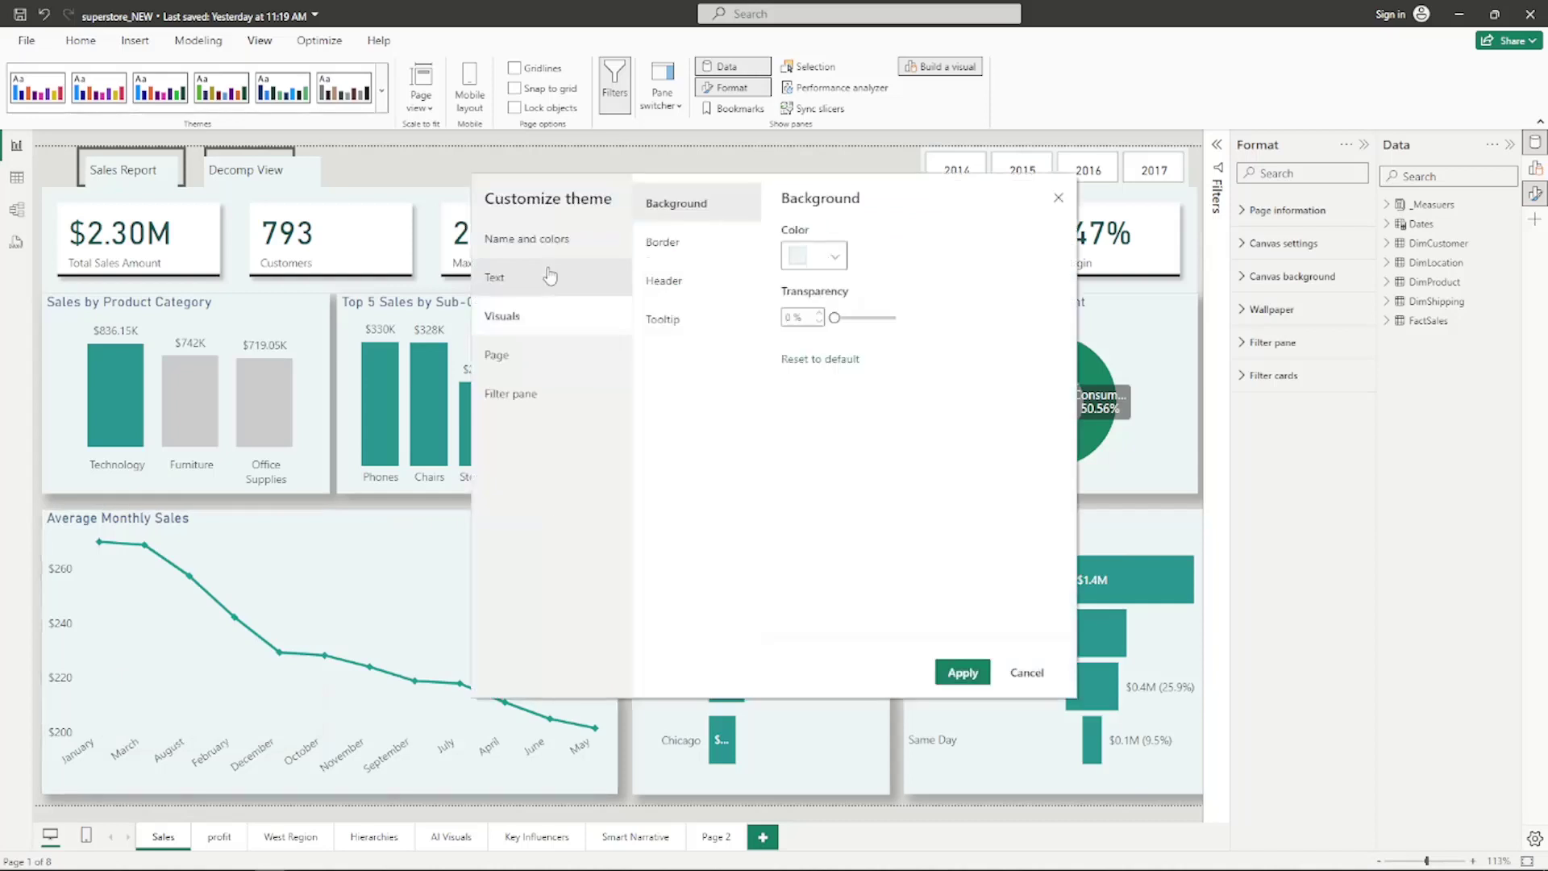
click(550, 277)
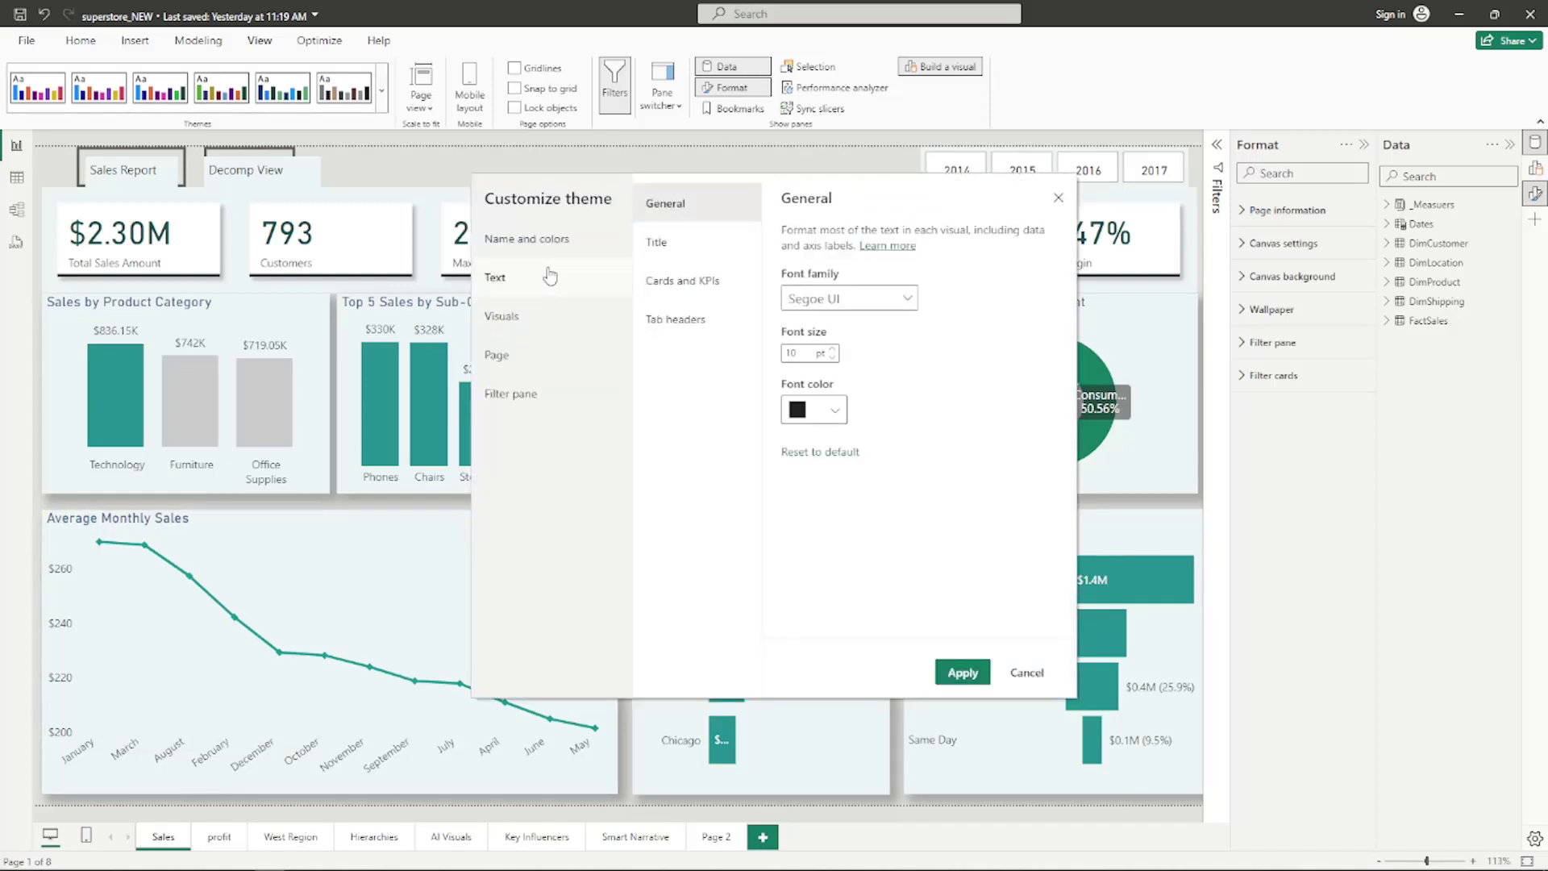
click(683, 282)
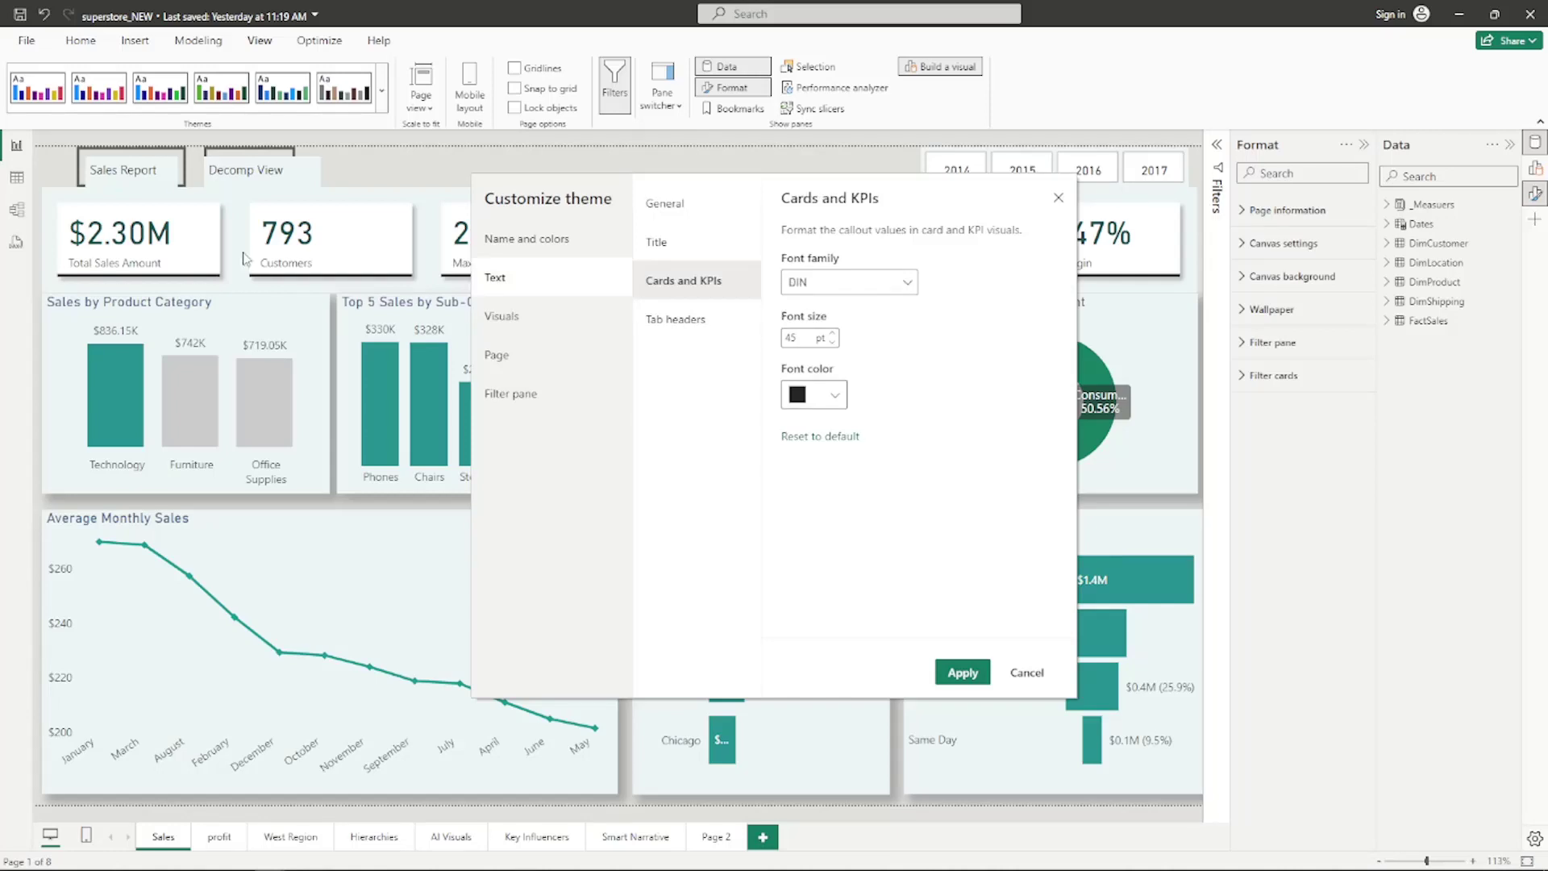
click(835, 394)
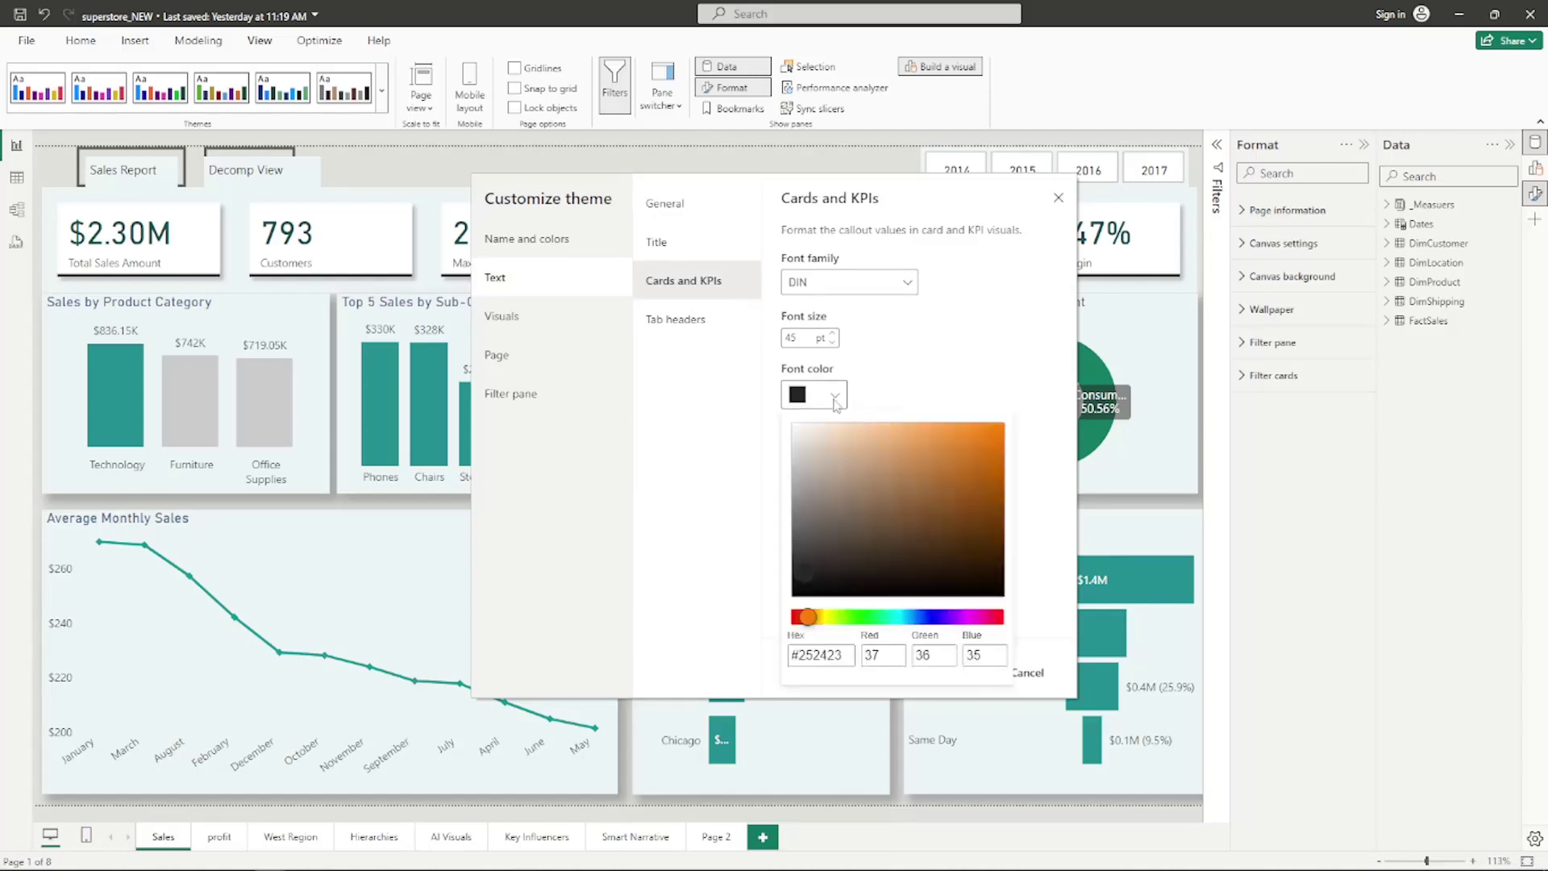
click(843, 654)
key(BackSpace)
key(BackSpace)
key(BackSpace)
key(BackSpace)
key(BackSpace)
key(BackSpace)
text(395F9)
click(735, 374)
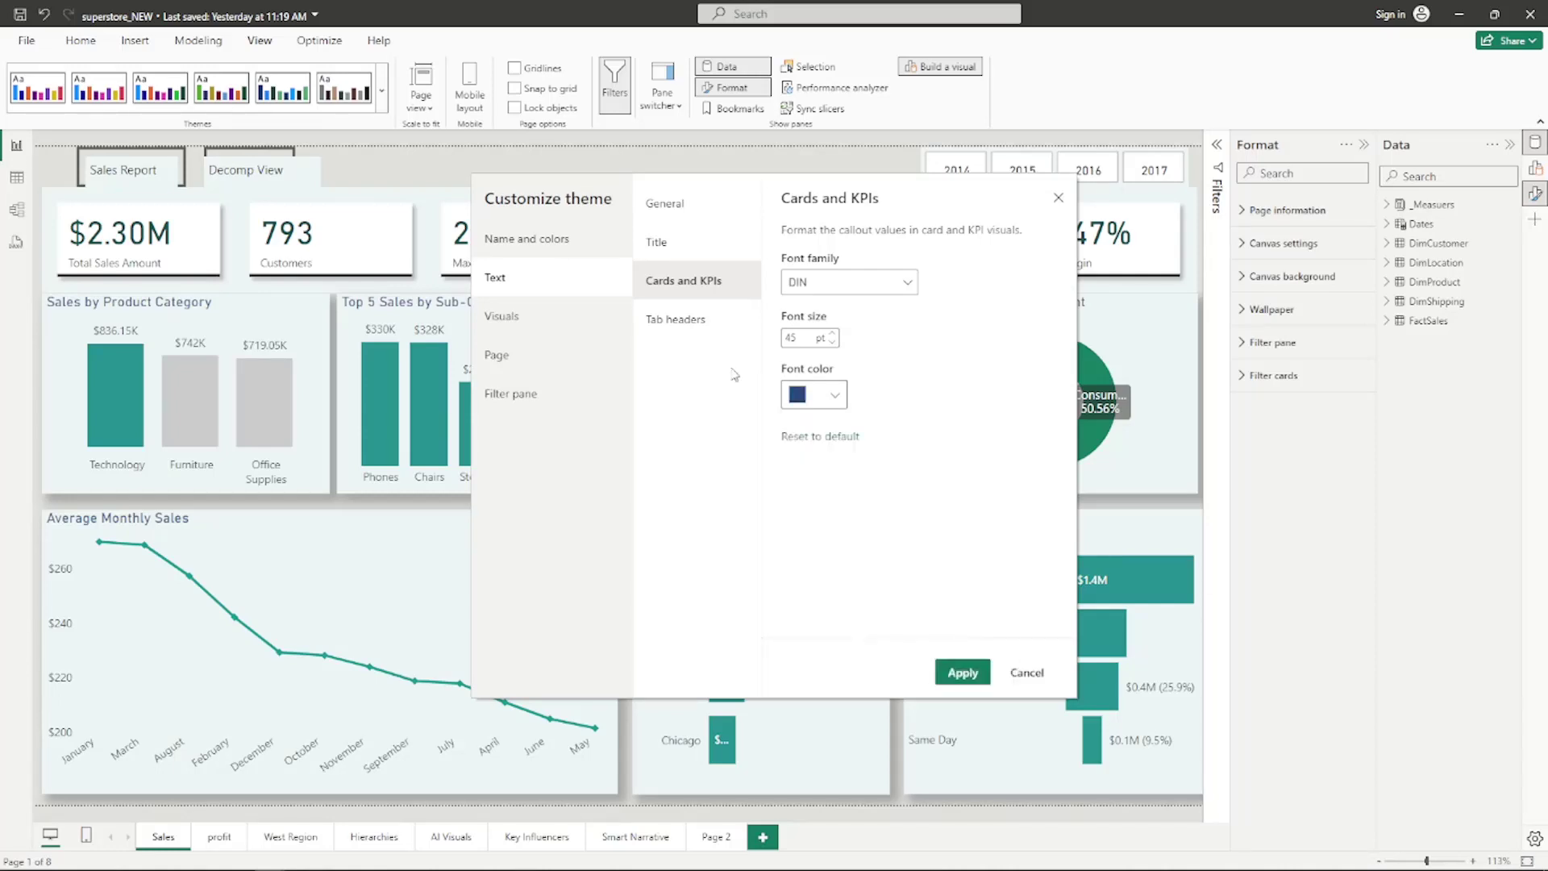
Reduce the font size of the theme's Cards and KPIs text and apply the theme changes.
click(833, 342)
click(833, 342)
click(833, 343)
click(833, 345)
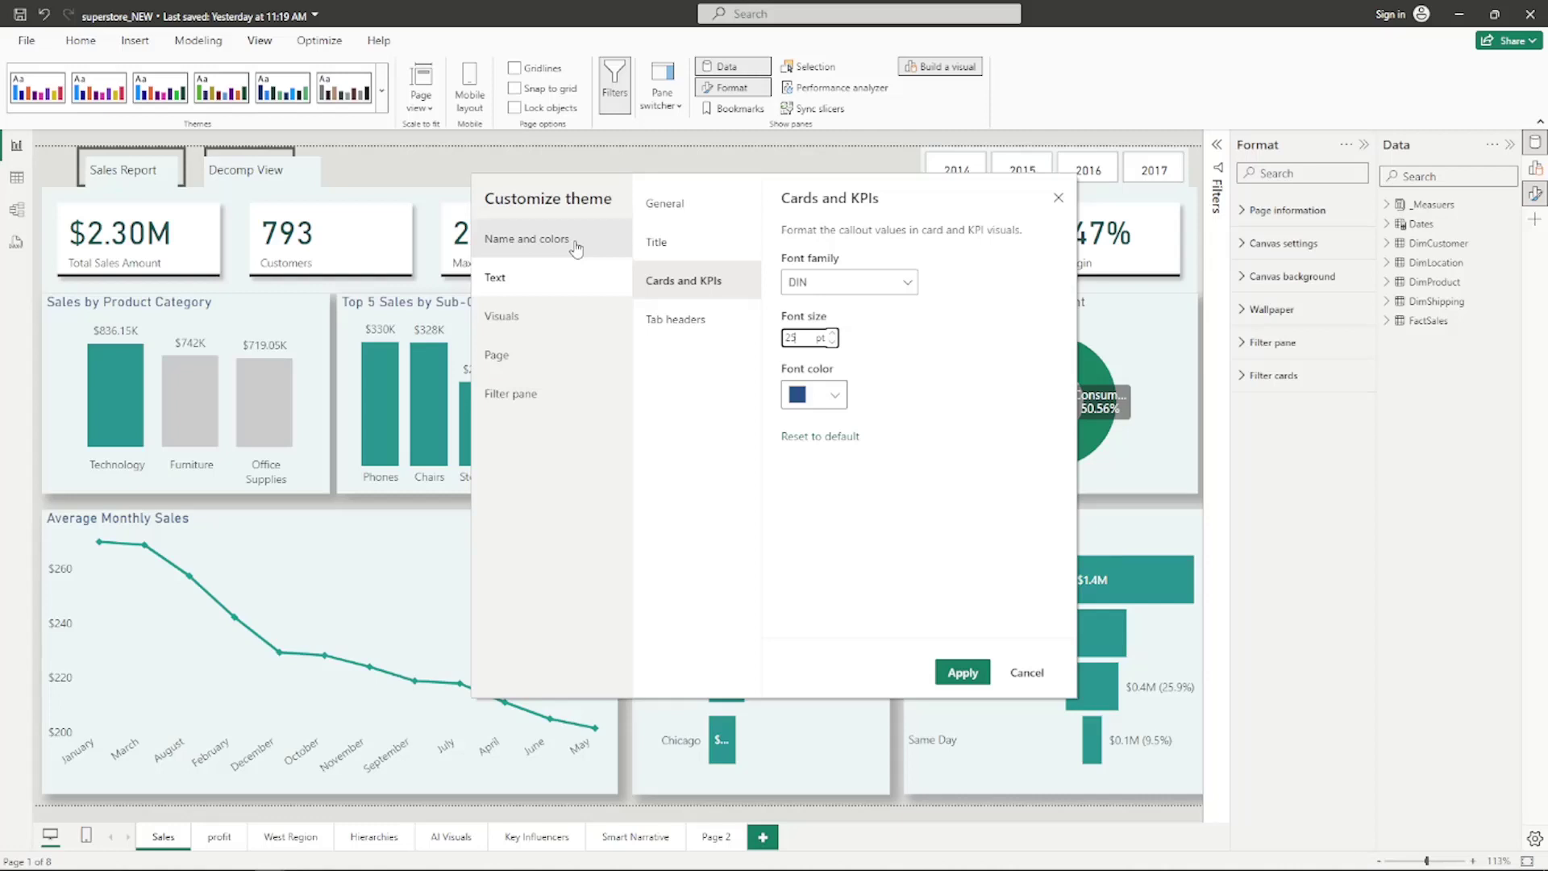
key(Return)
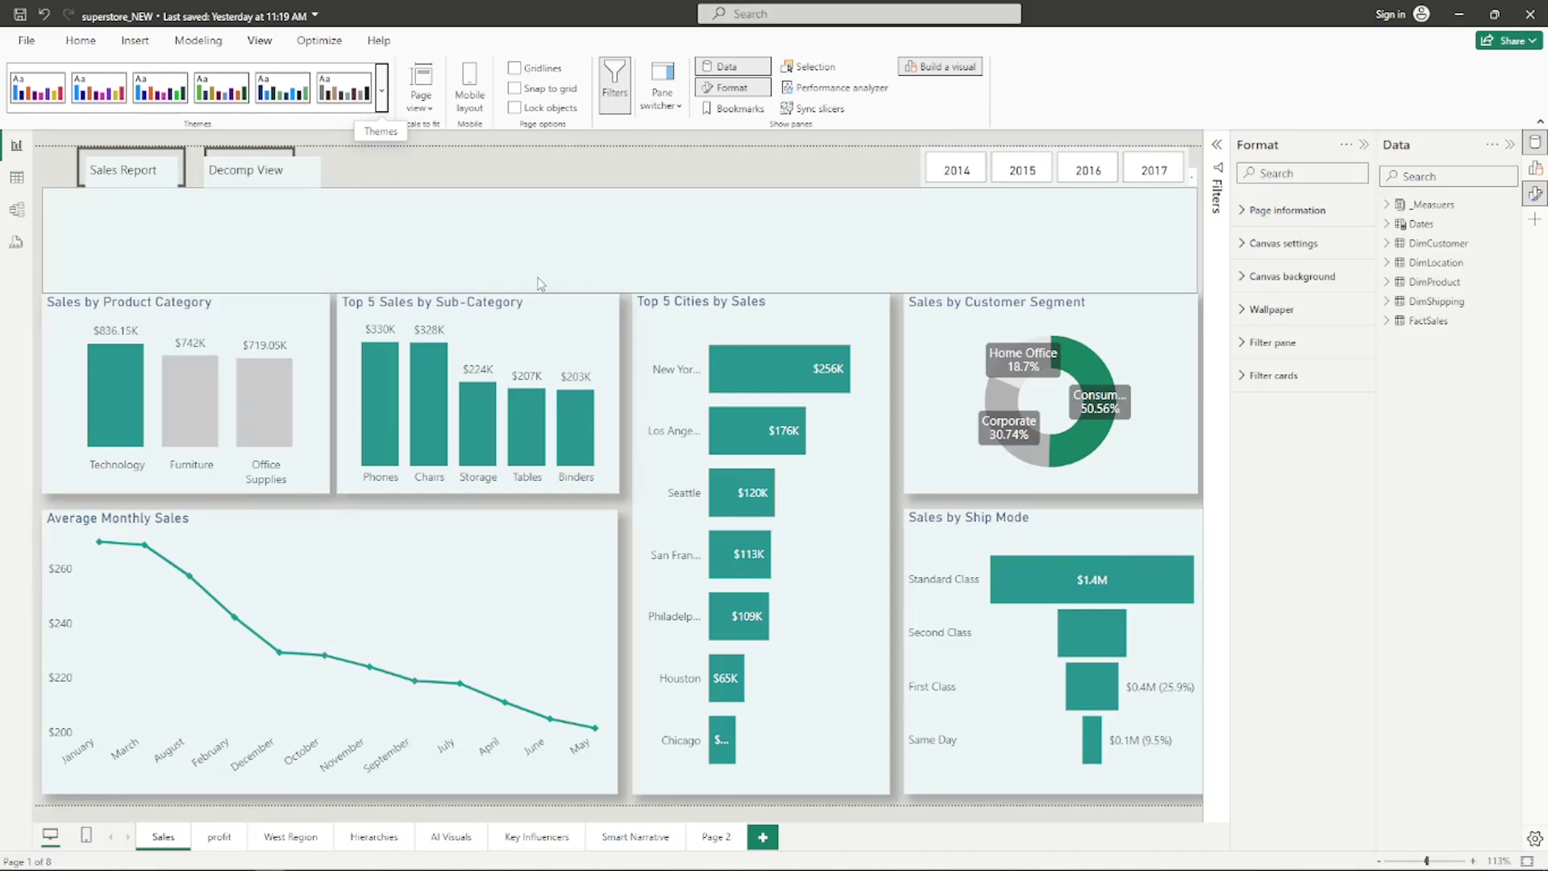
Narrow the KPI card row and shift the Top 5 Cities, Customer Segment and Ship Mode visuals right to free space along the page's left edge.
click(540, 283)
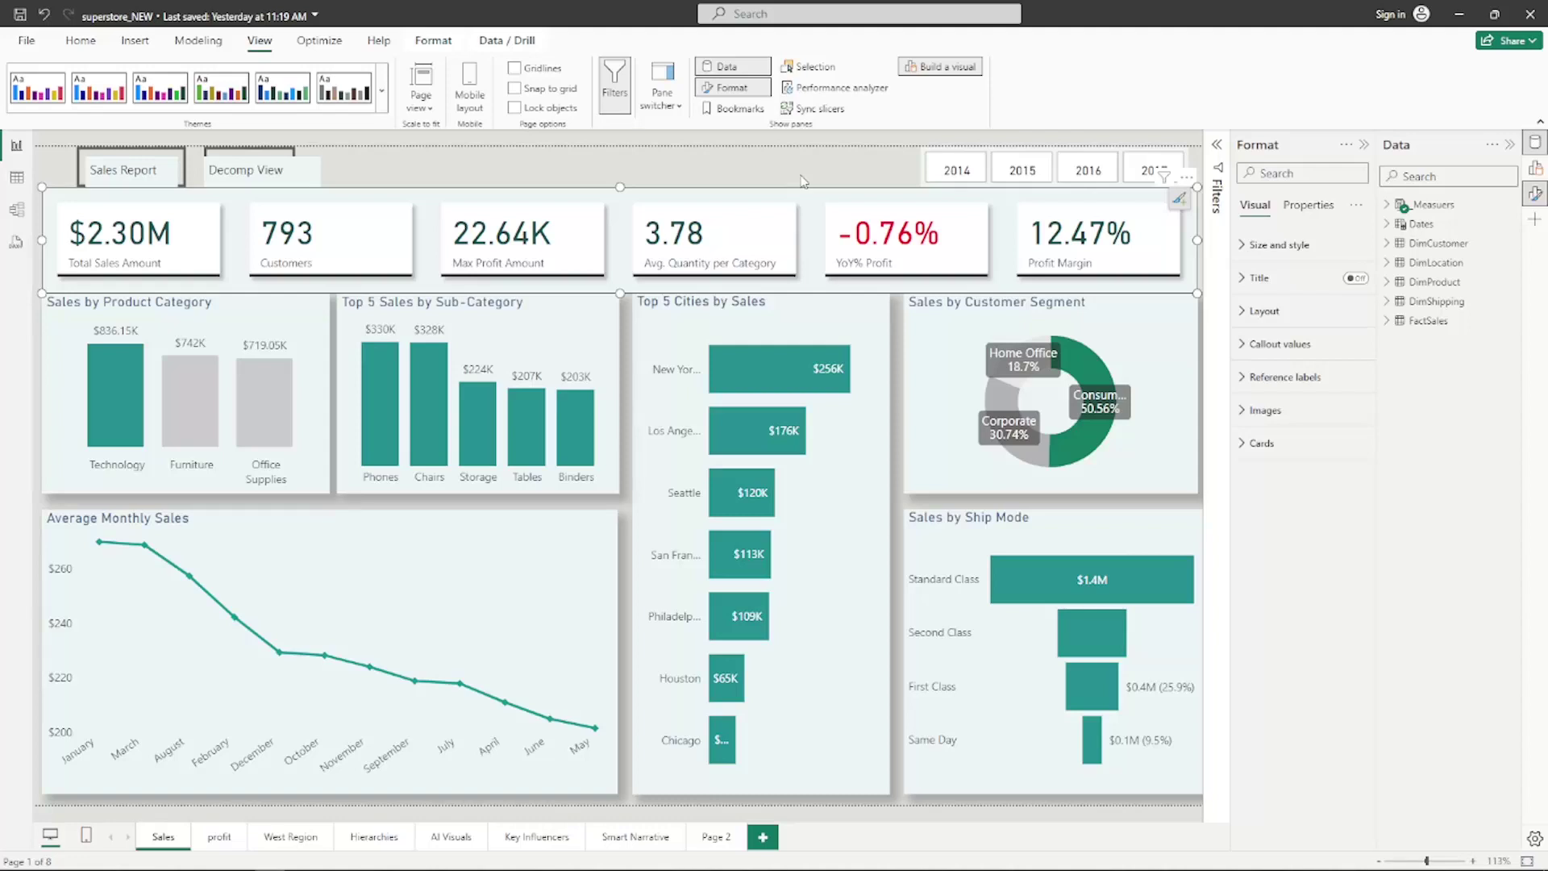
click(945, 660)
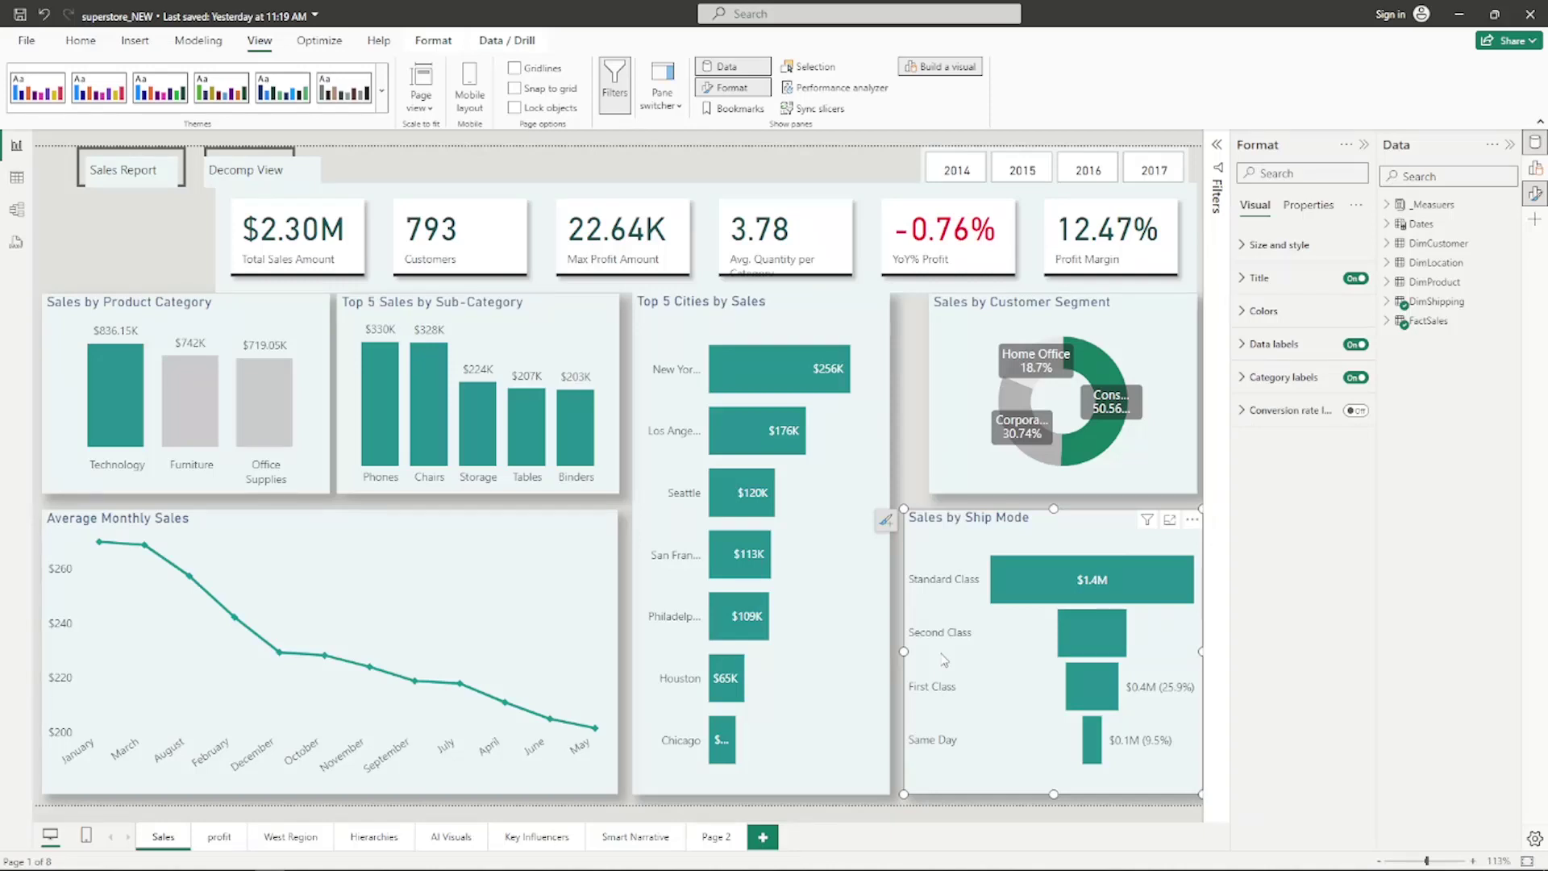
click(683, 545)
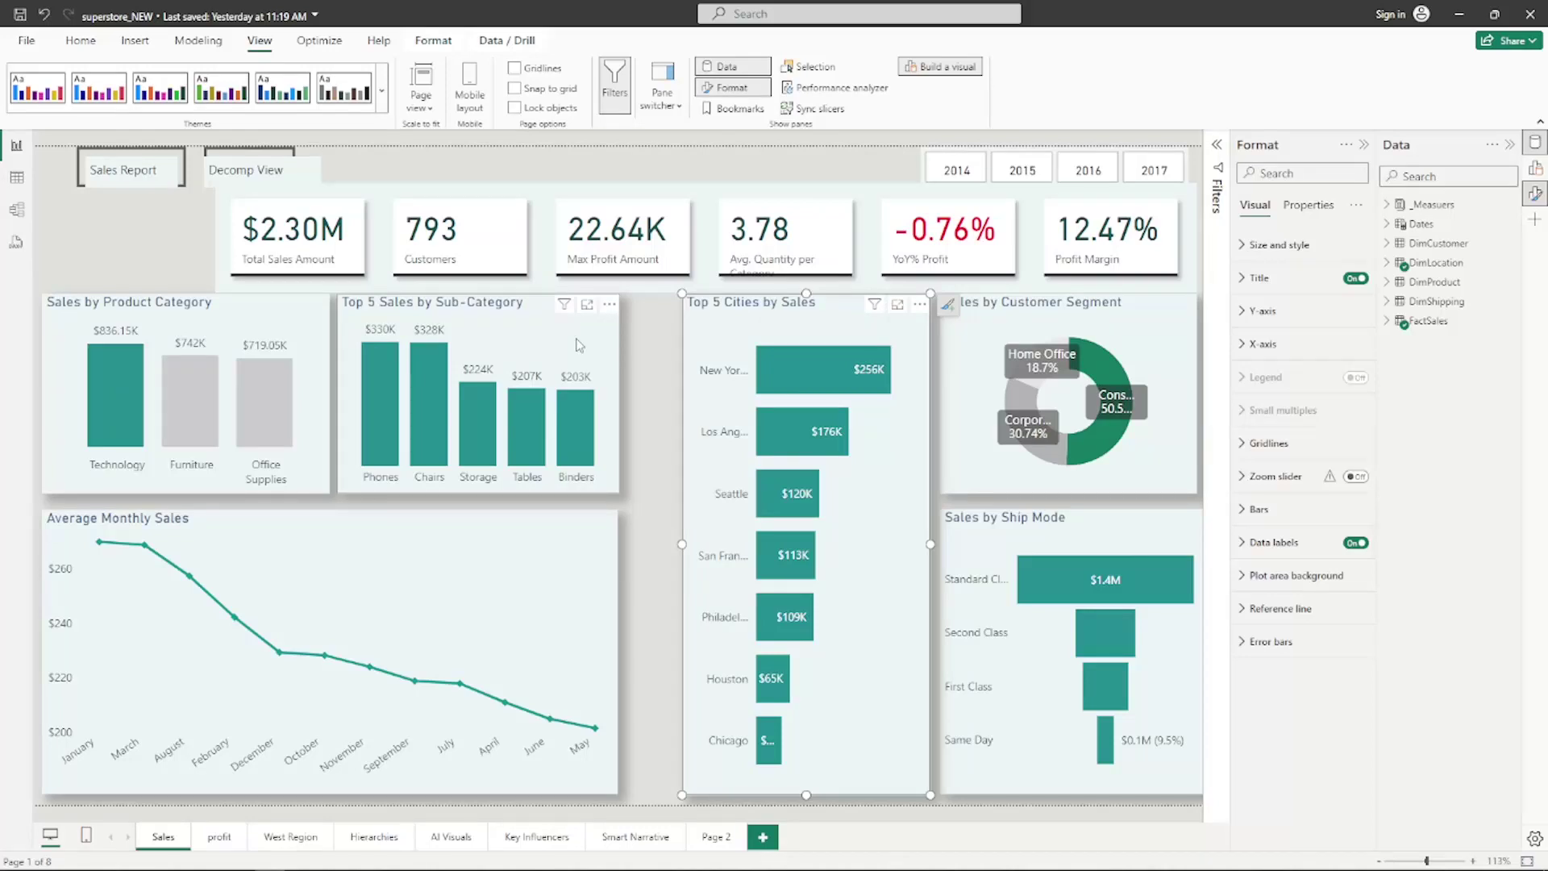
Narrow and shift the Average Monthly Sales, Sub-Category and Product Category charts right, aligning them as a block beside Top 5 Cities.
drag(301, 561, 351, 561)
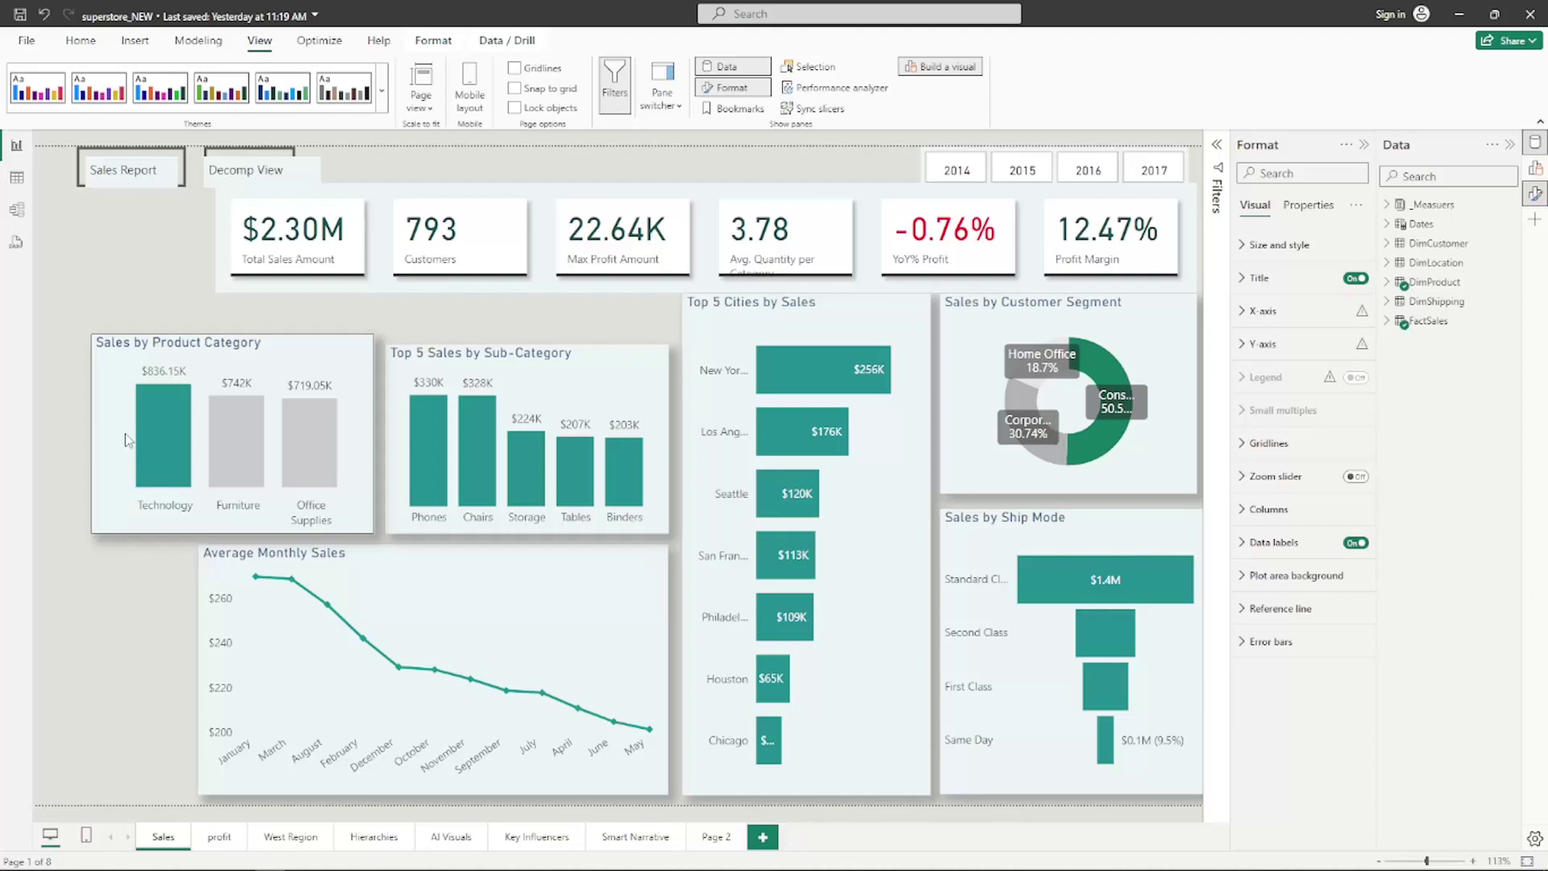
drag(386, 450, 419, 449)
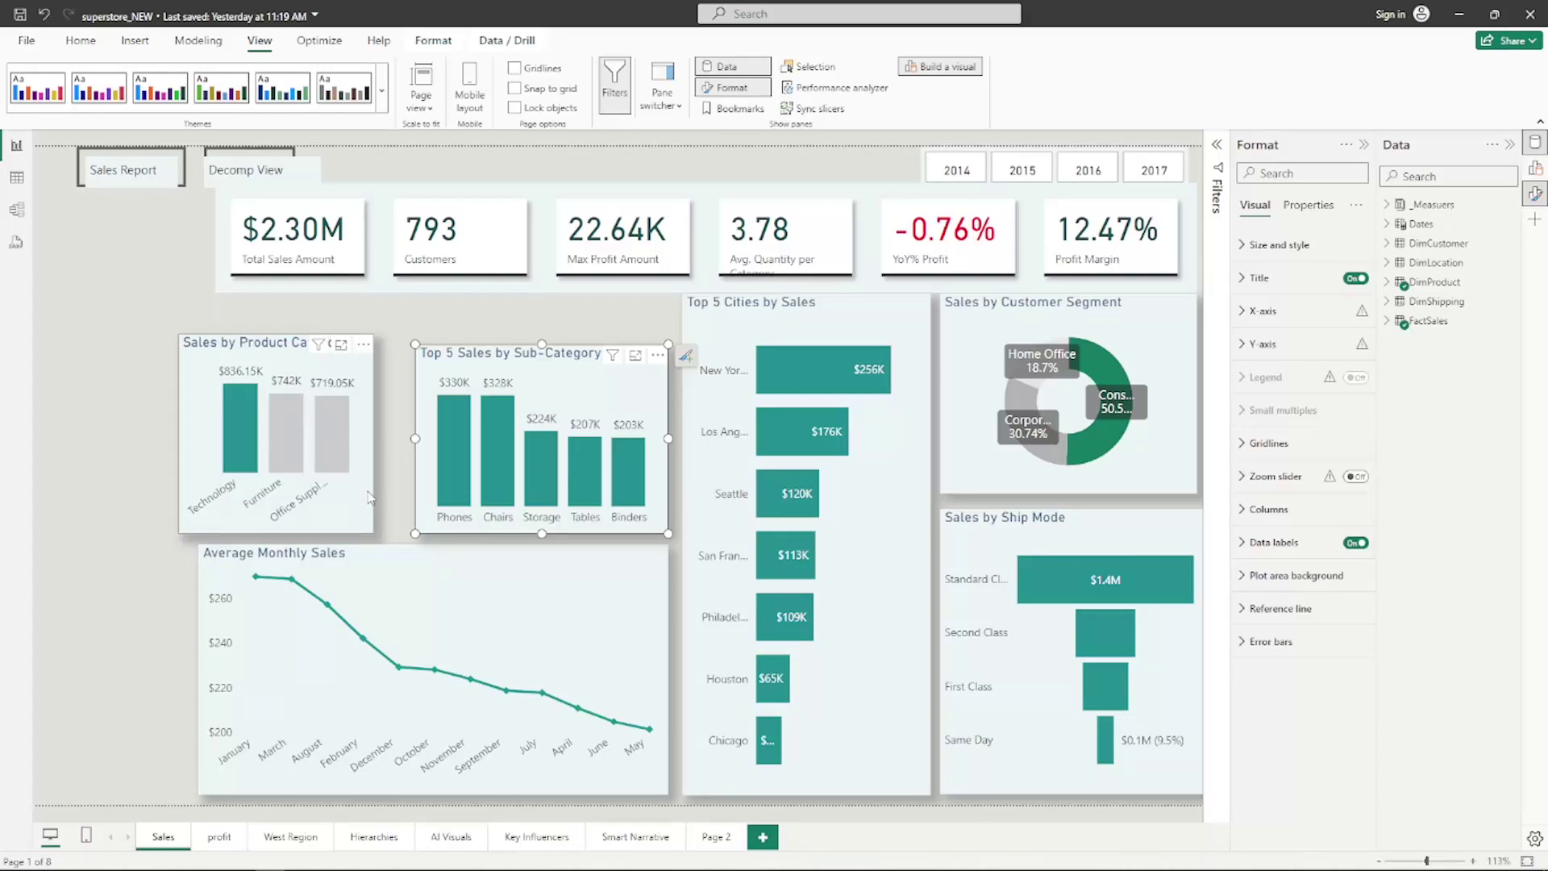
click(229, 669)
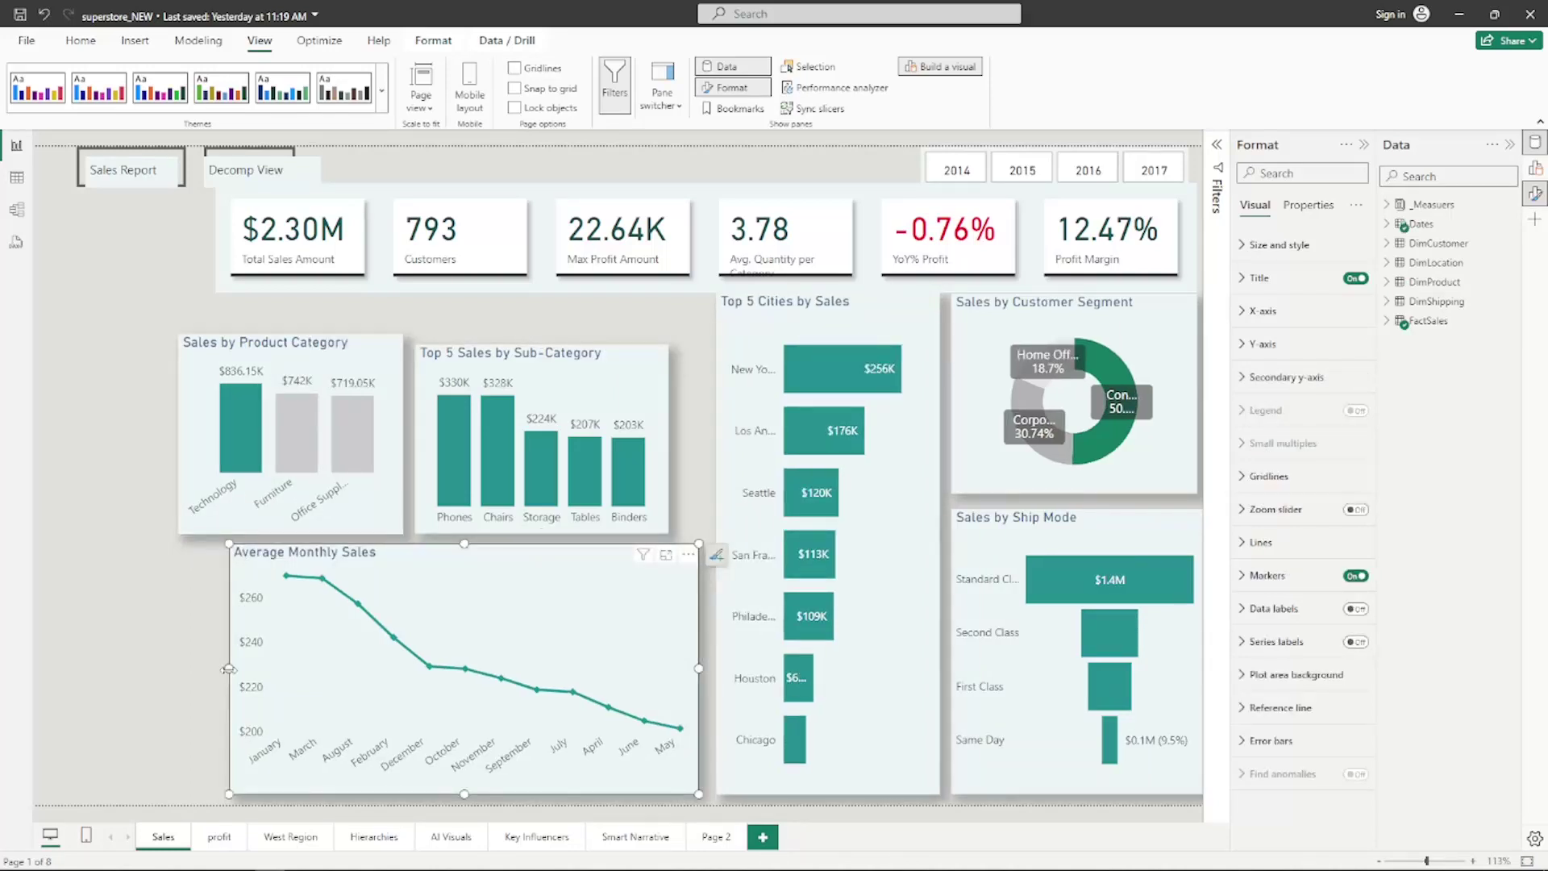
drag(229, 668, 216, 668)
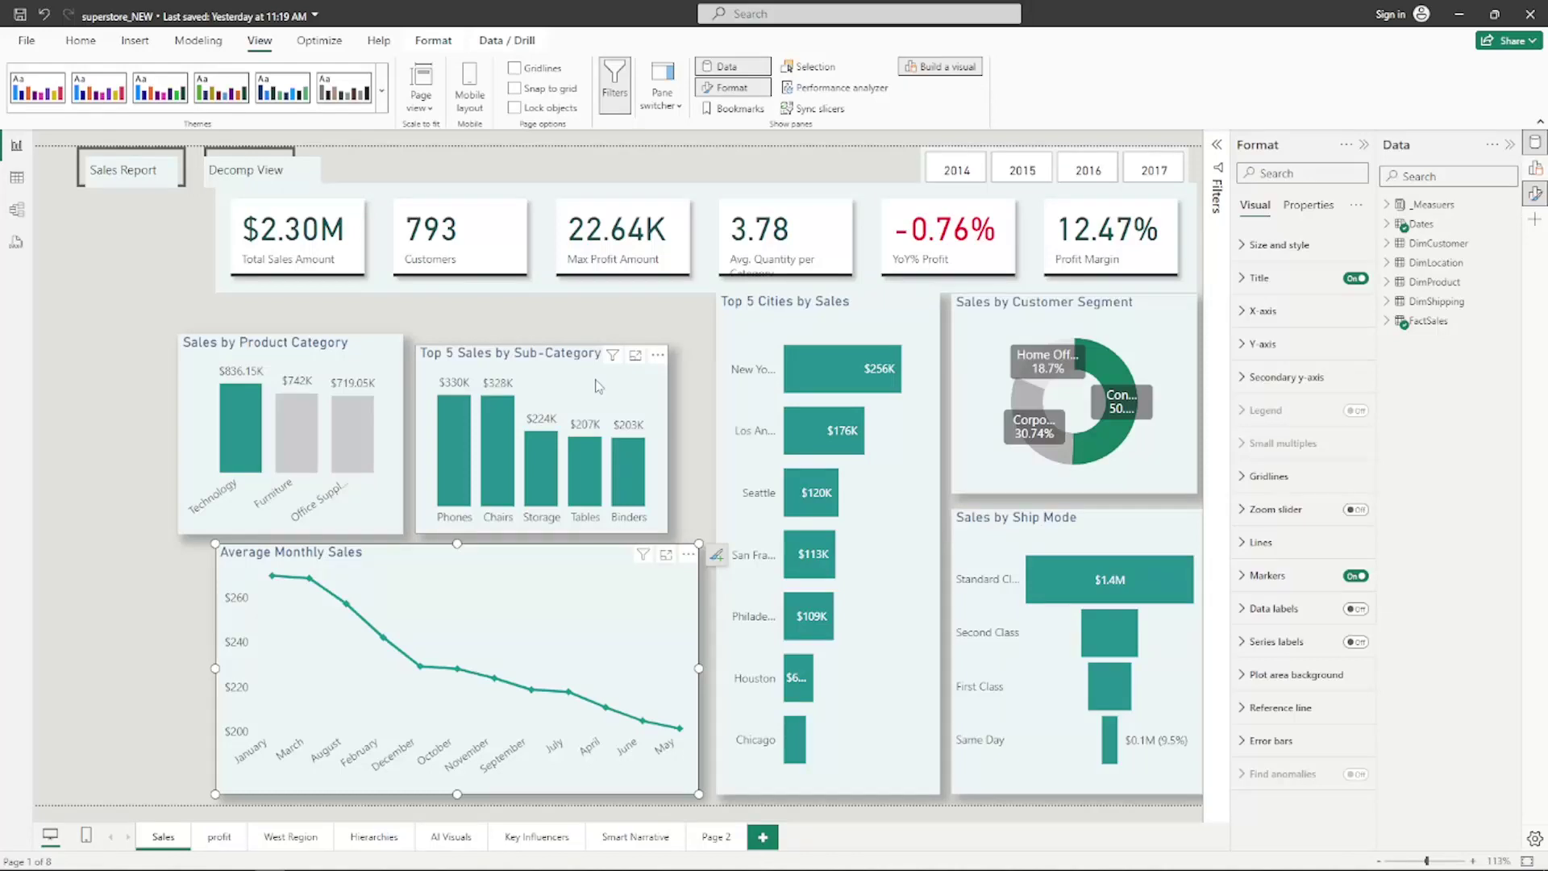
drag(293, 336, 331, 318)
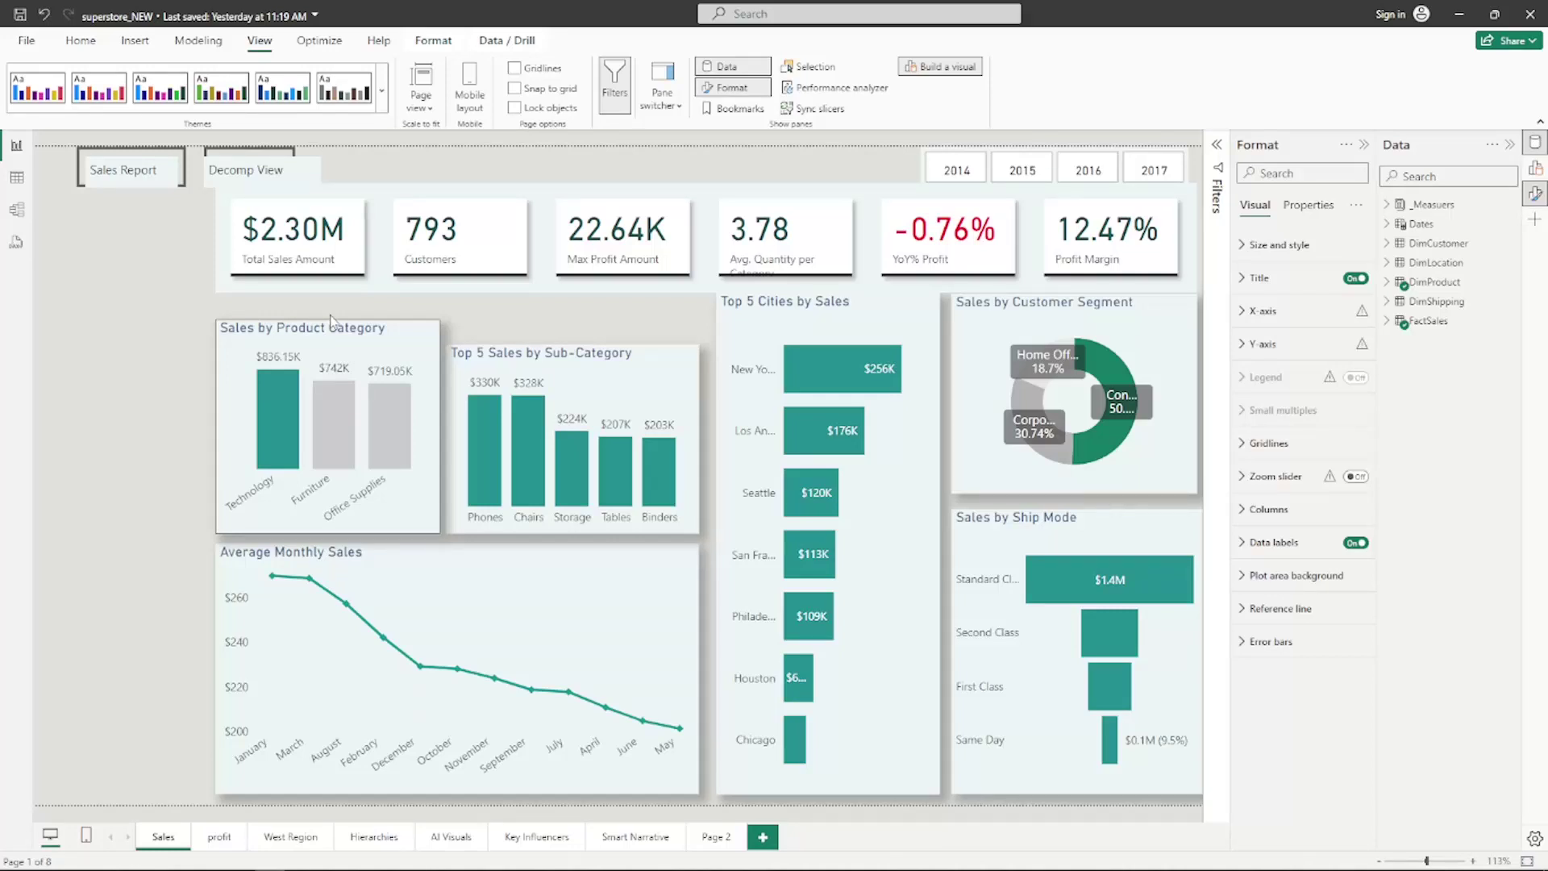
Move the Sales Report and Decomp View buttons above the KPI card row, starting at the row's left edge.
click(389, 263)
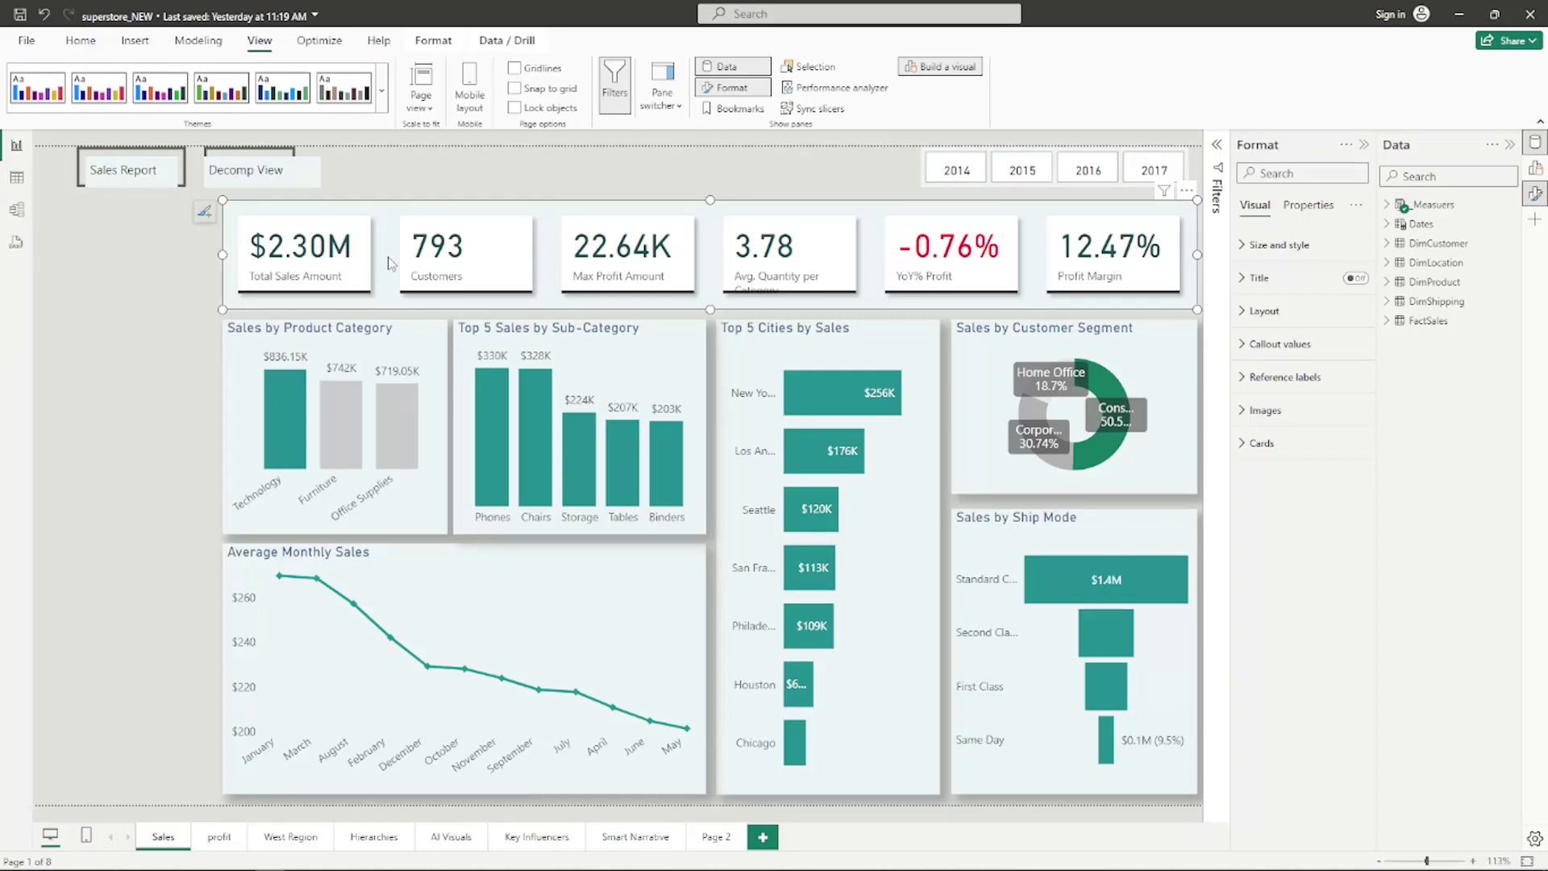
click(250, 168)
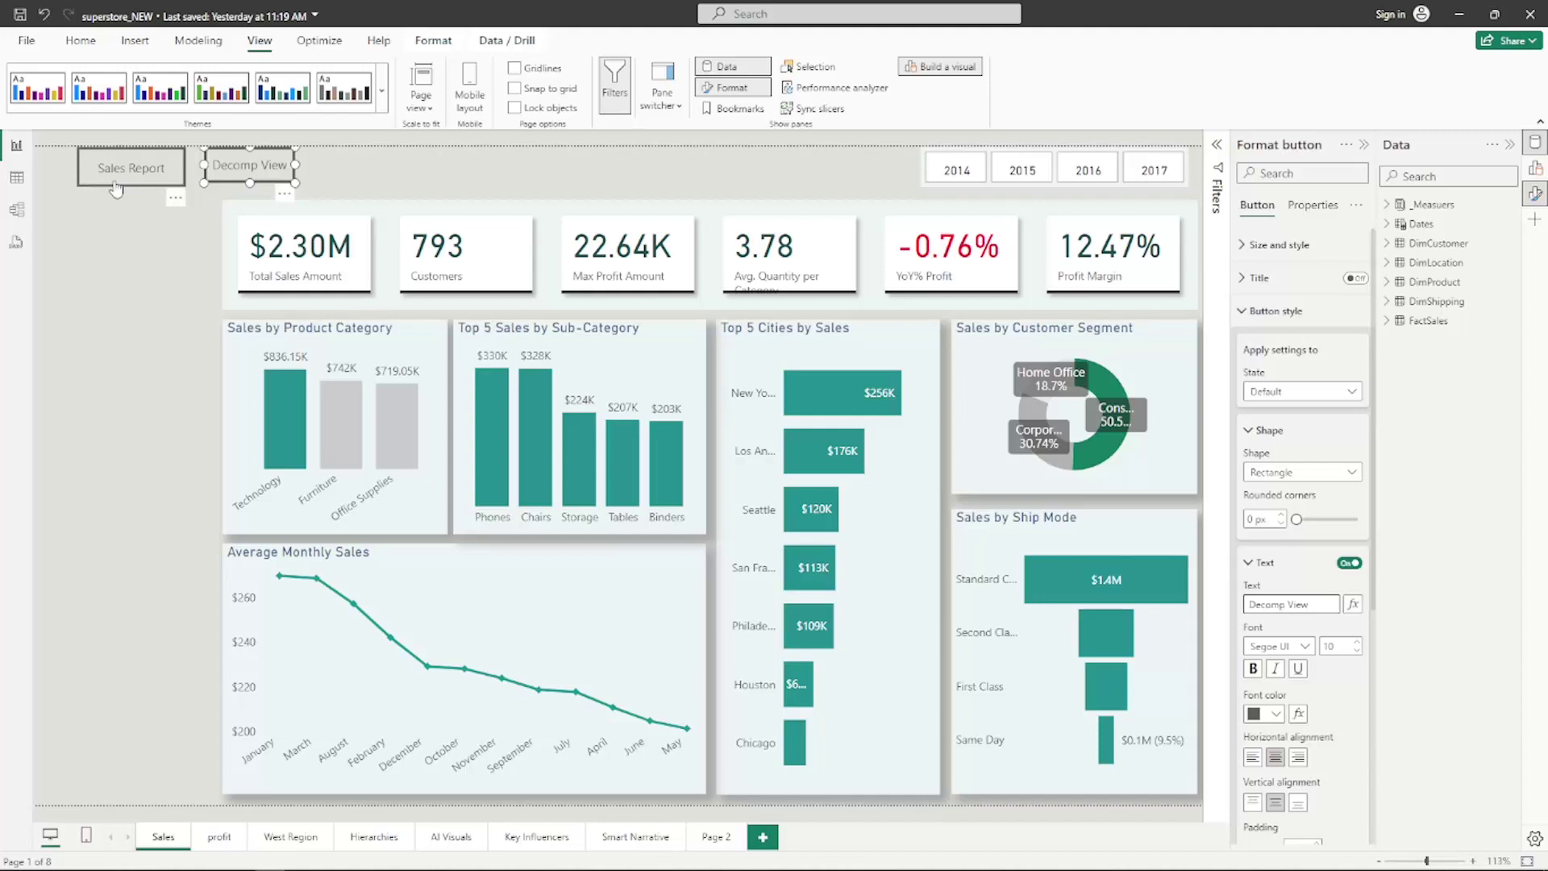
click(193, 177)
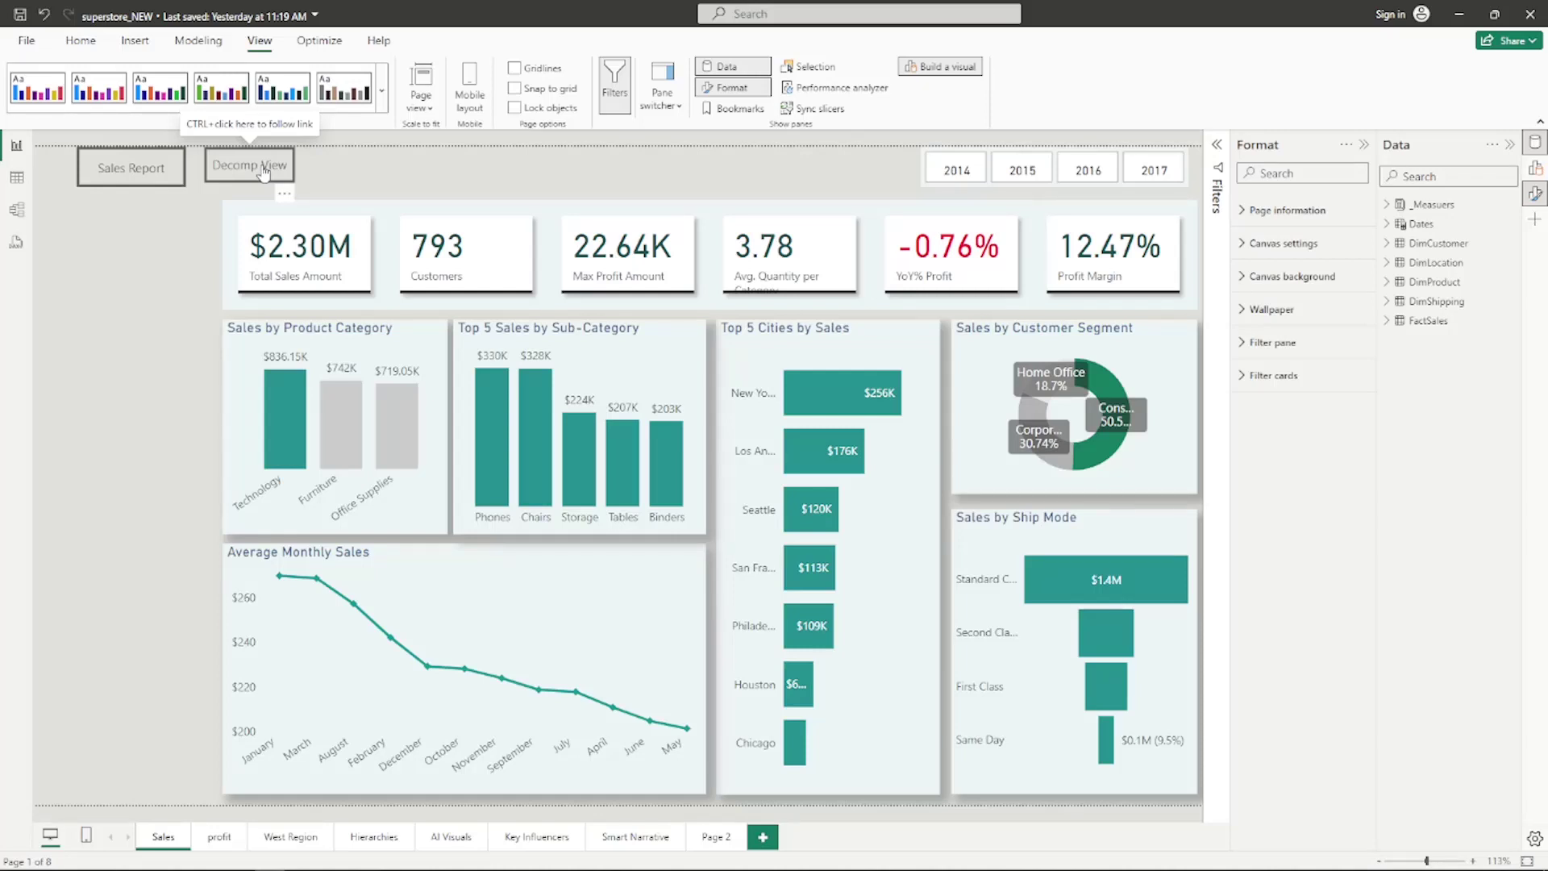
On the KPI card visual, reduce the callout value and label text sizes and thin the cards' bottom accent bar.
click(953, 248)
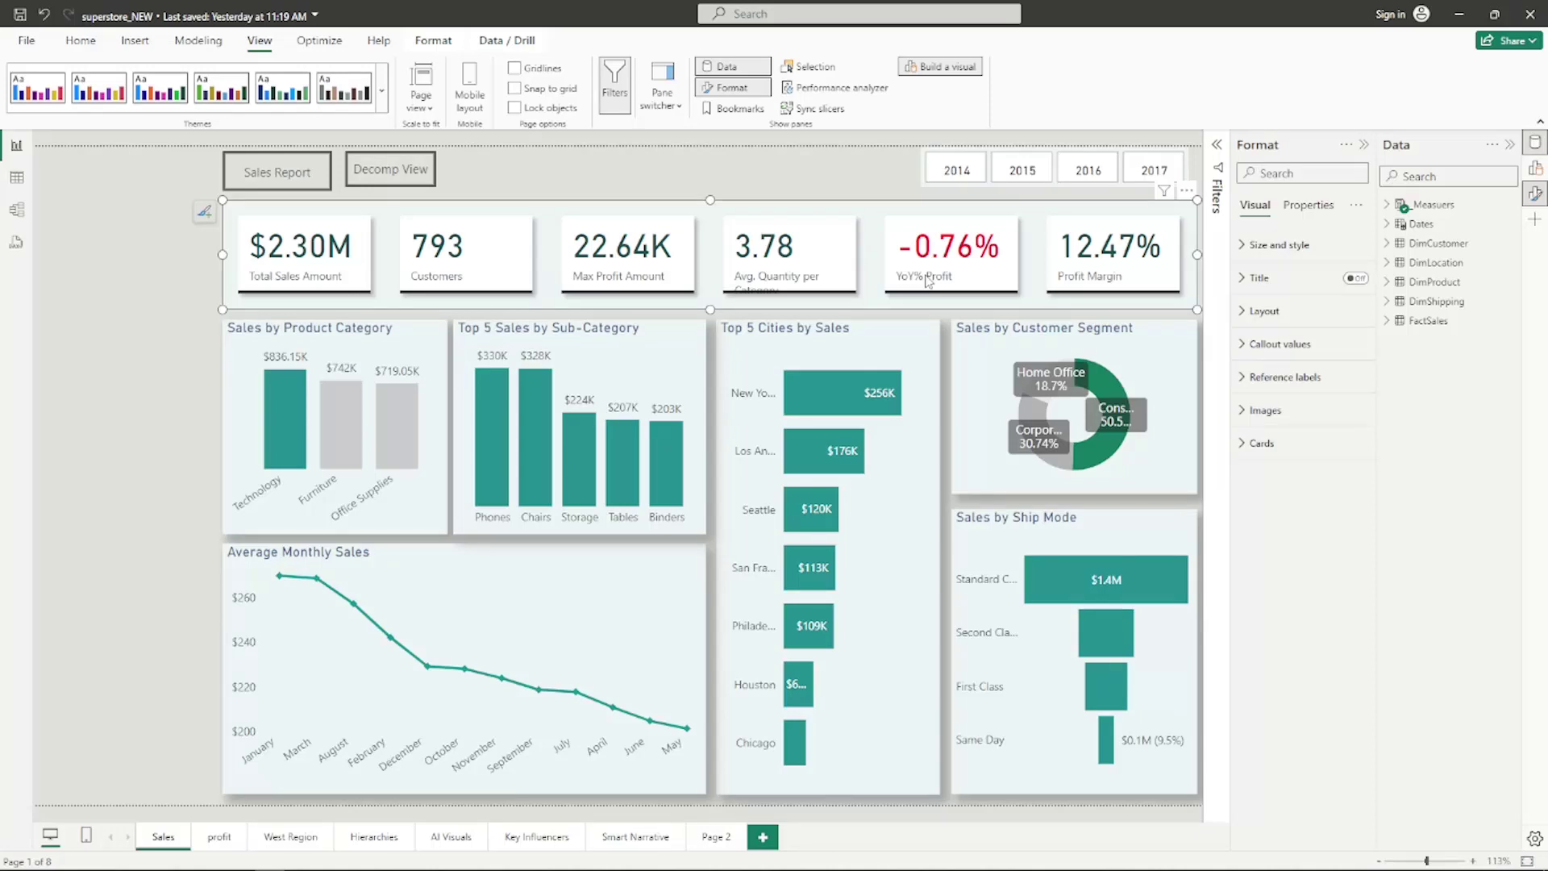
click(1262, 443)
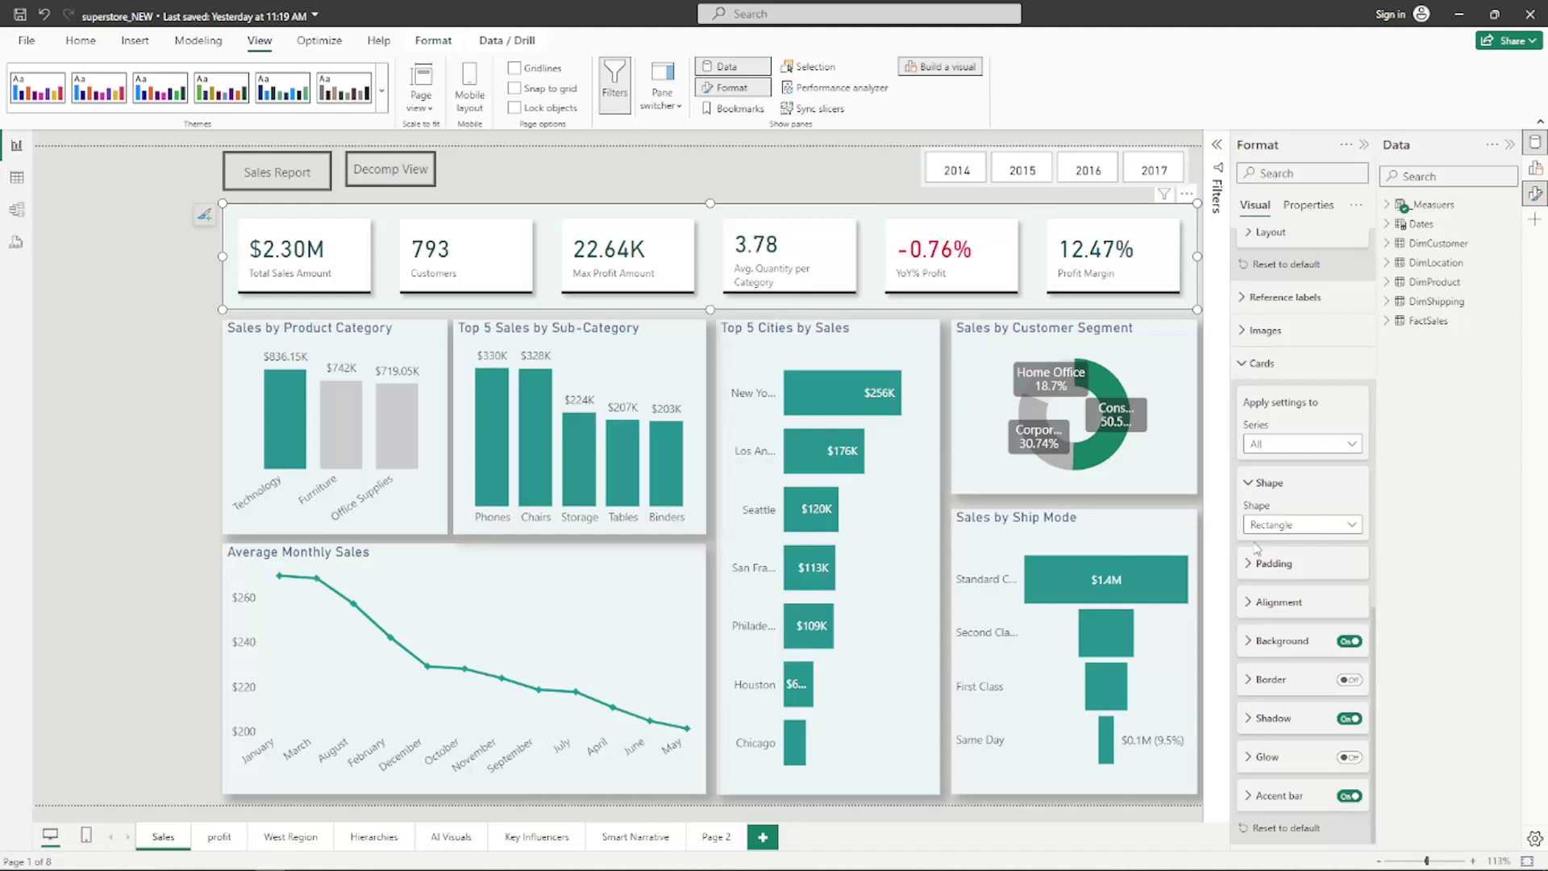
click(1279, 559)
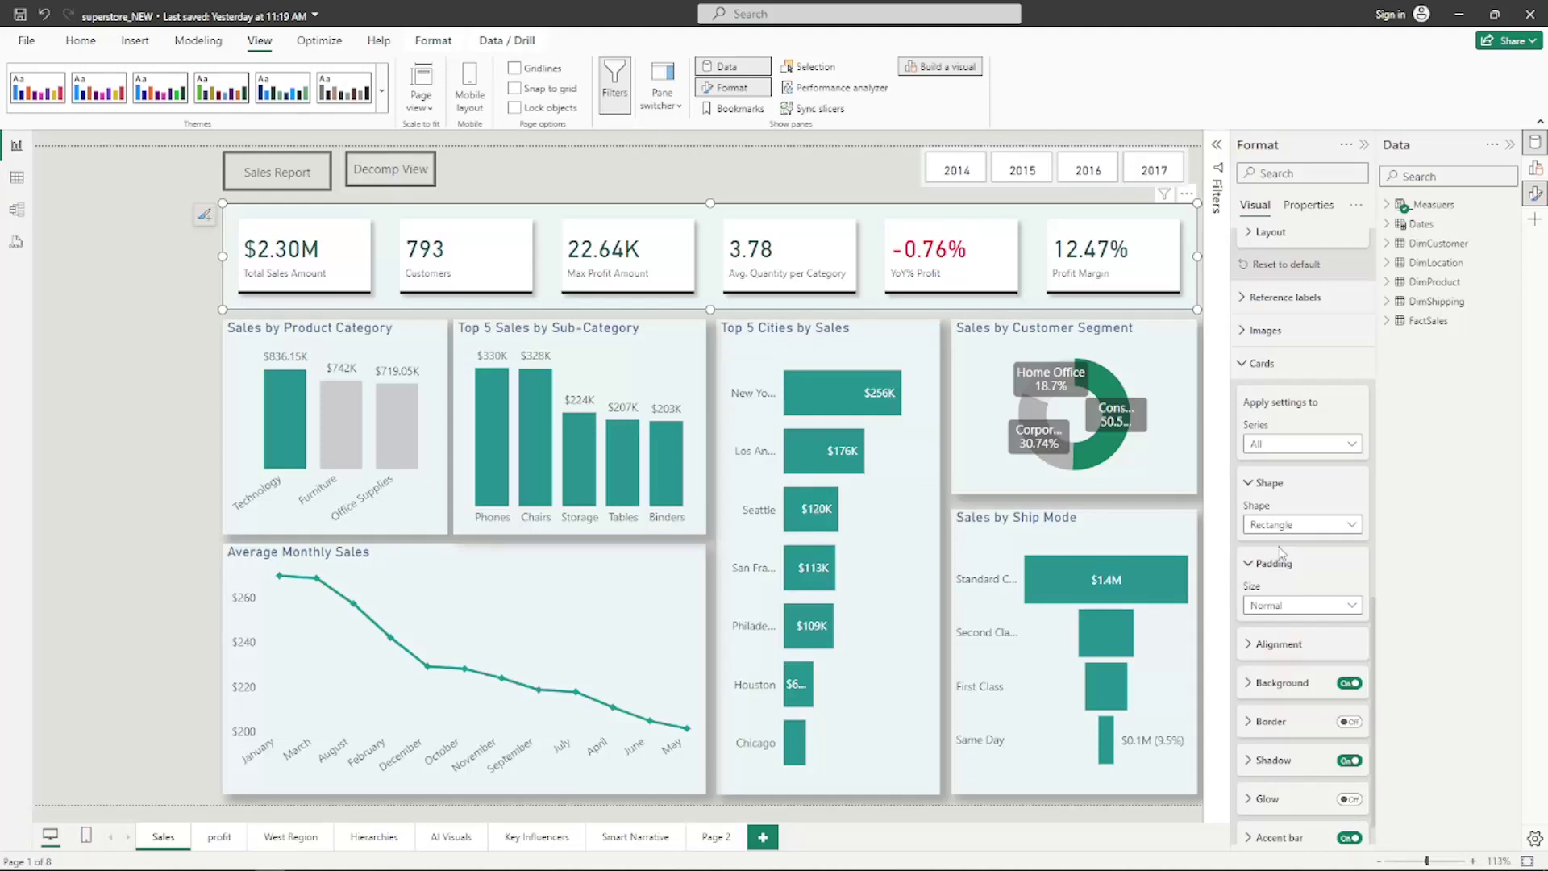
click(1280, 560)
click(1293, 765)
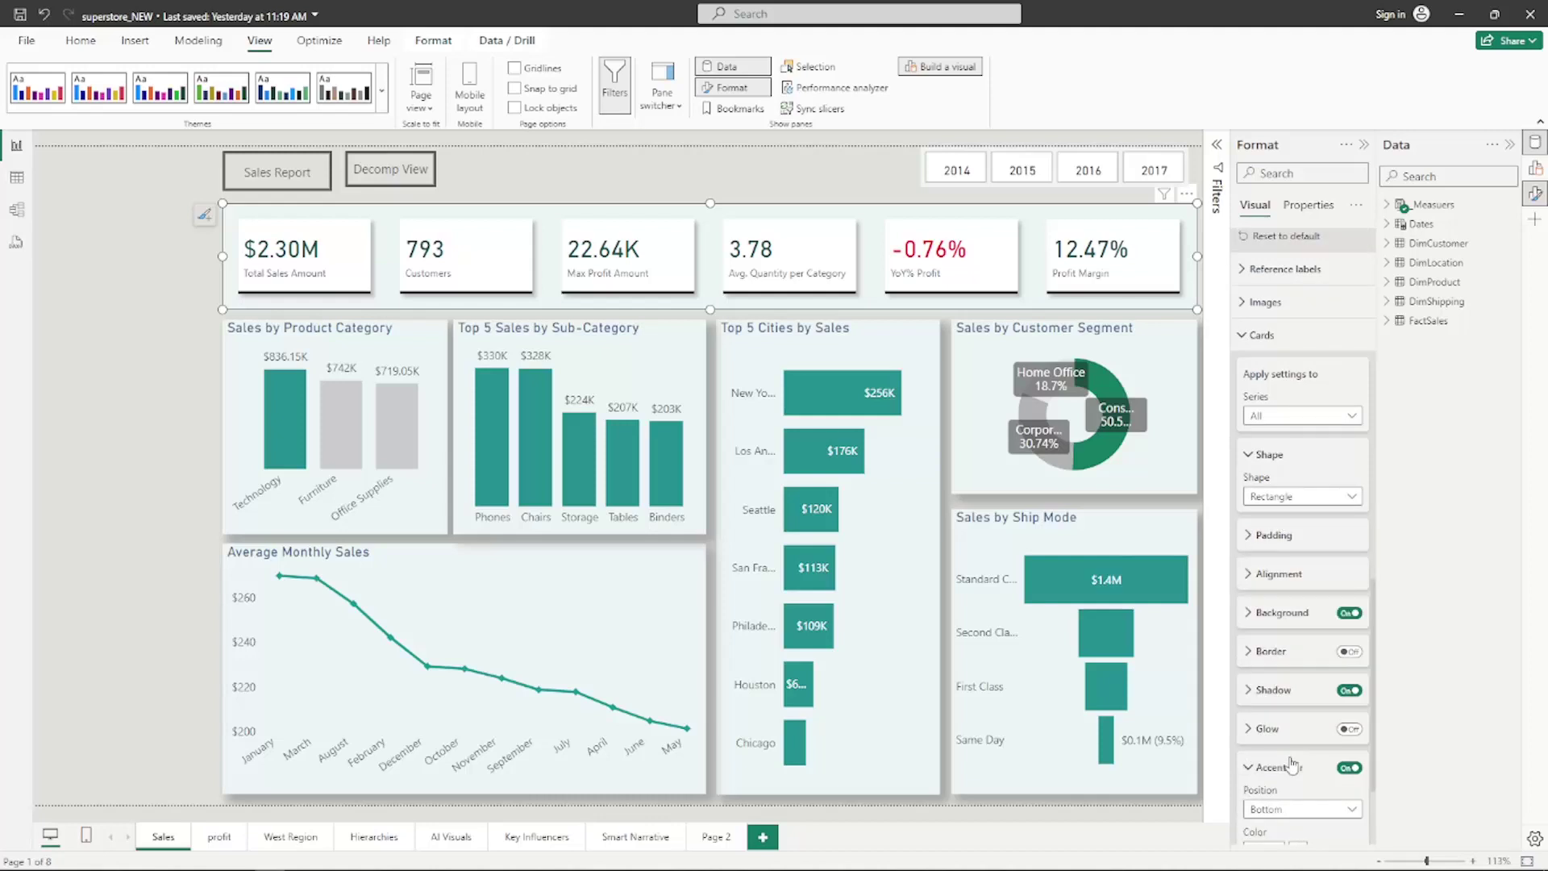
scroll(1292, 765, down, 3)
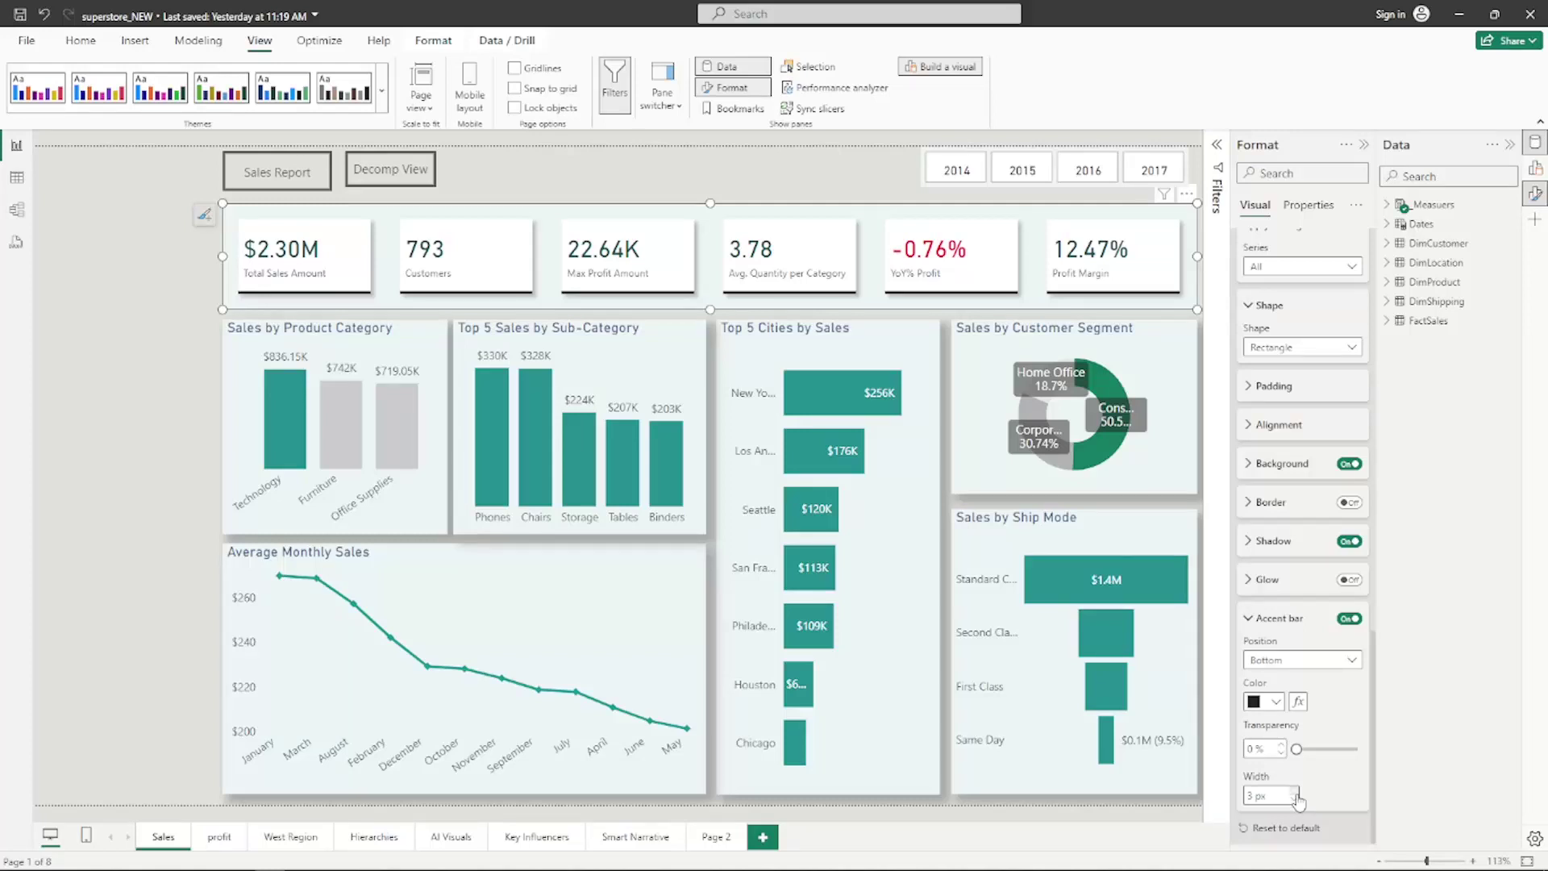
Move the charts up beneath the shortened KPI card row and undo the last layout change.
click(564, 646)
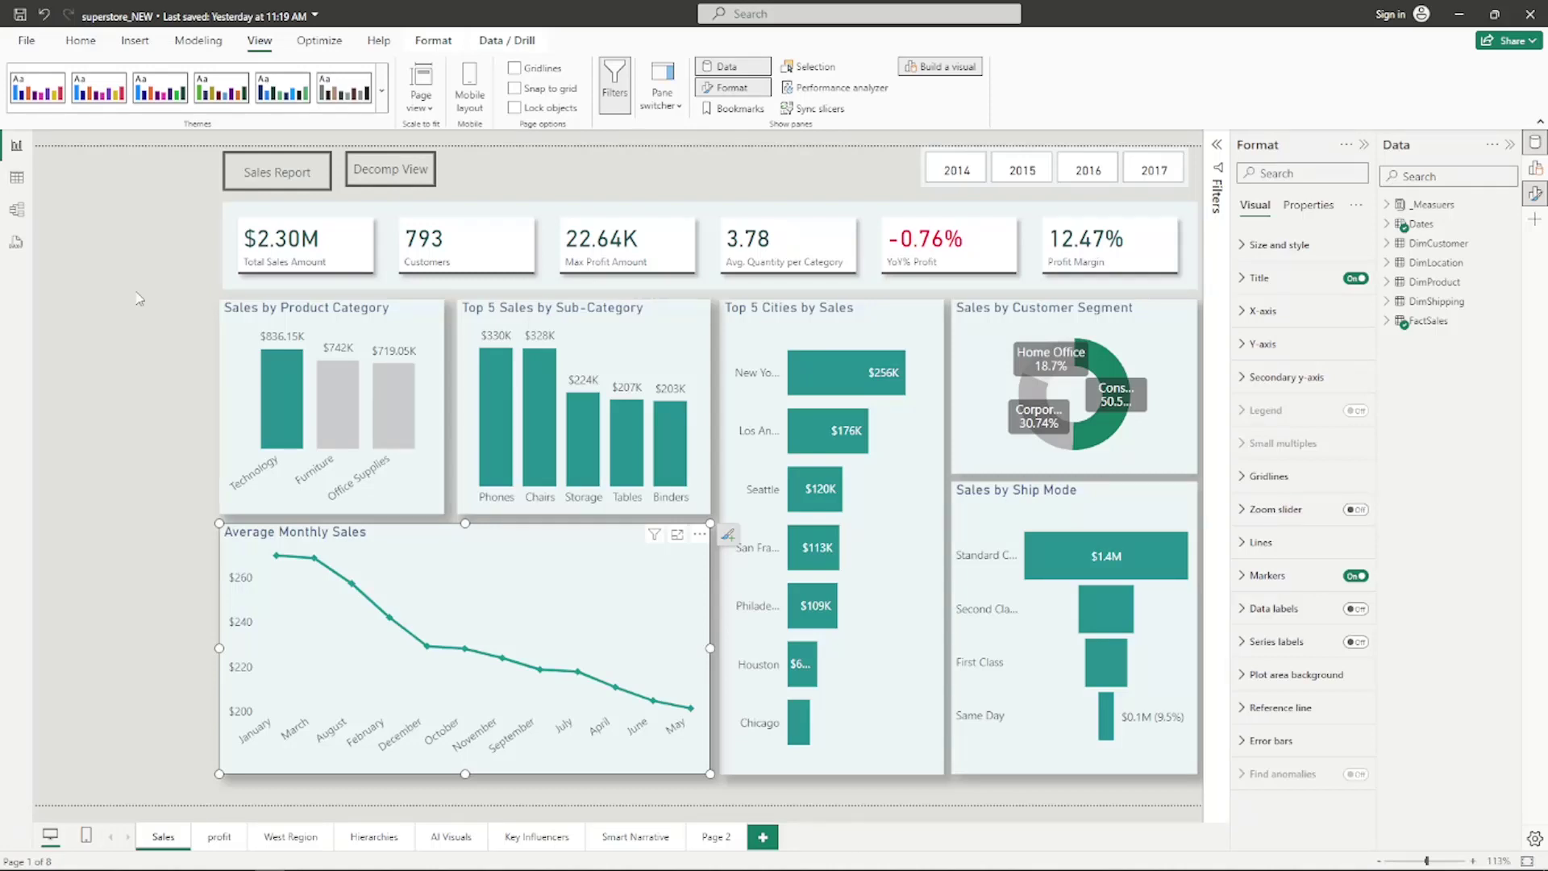
key(ctrl+z)
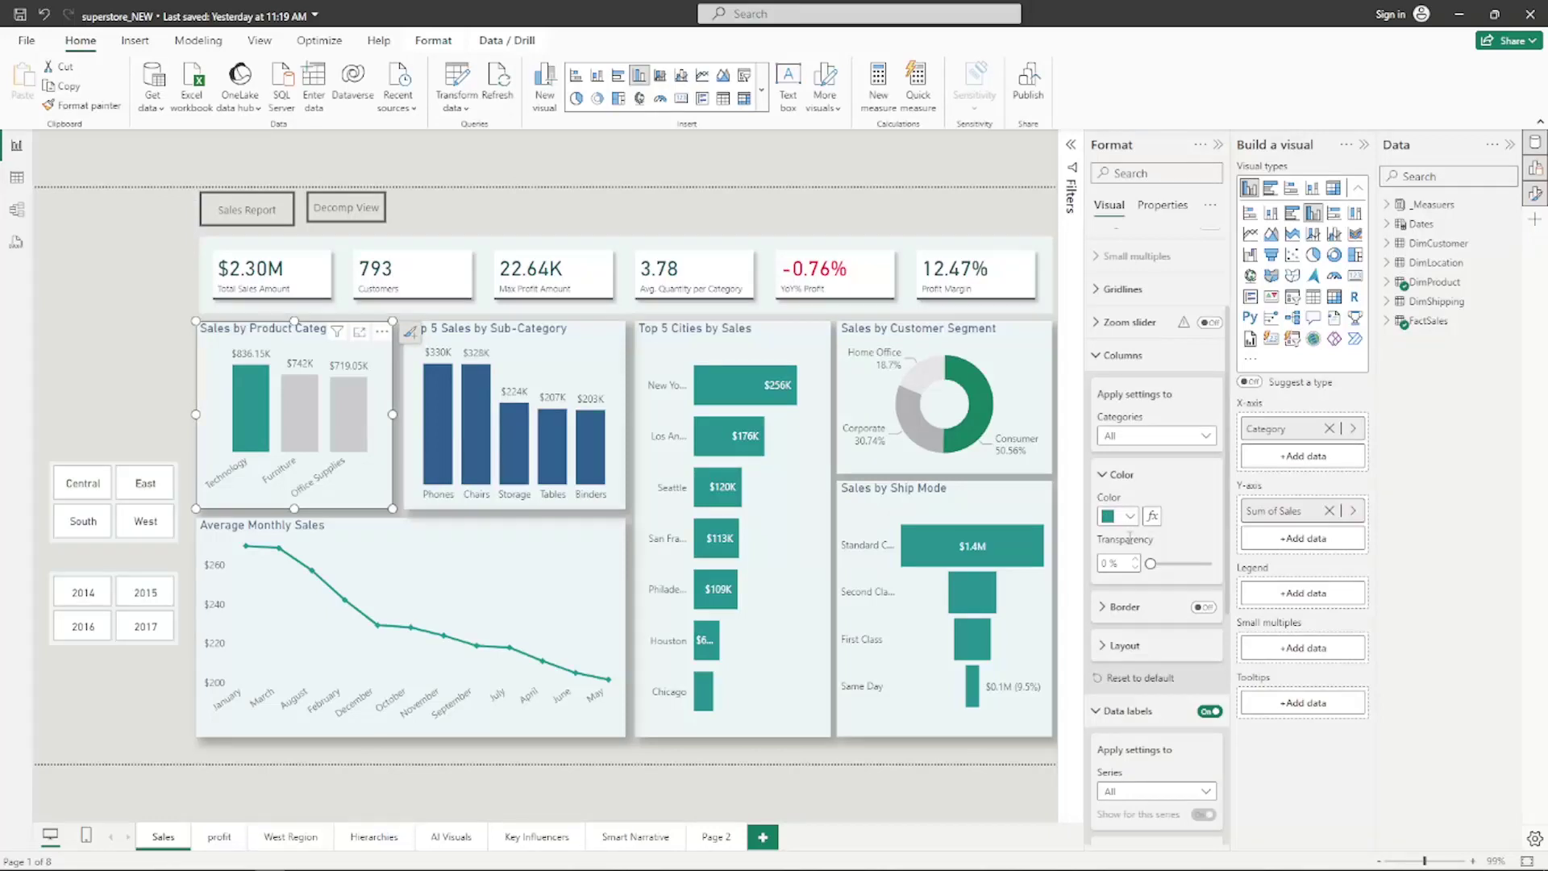
Recolor the Technology column, the city and ship mode bars, and the donut's Consumer slice with the recent blue #305F92.
click(1119, 516)
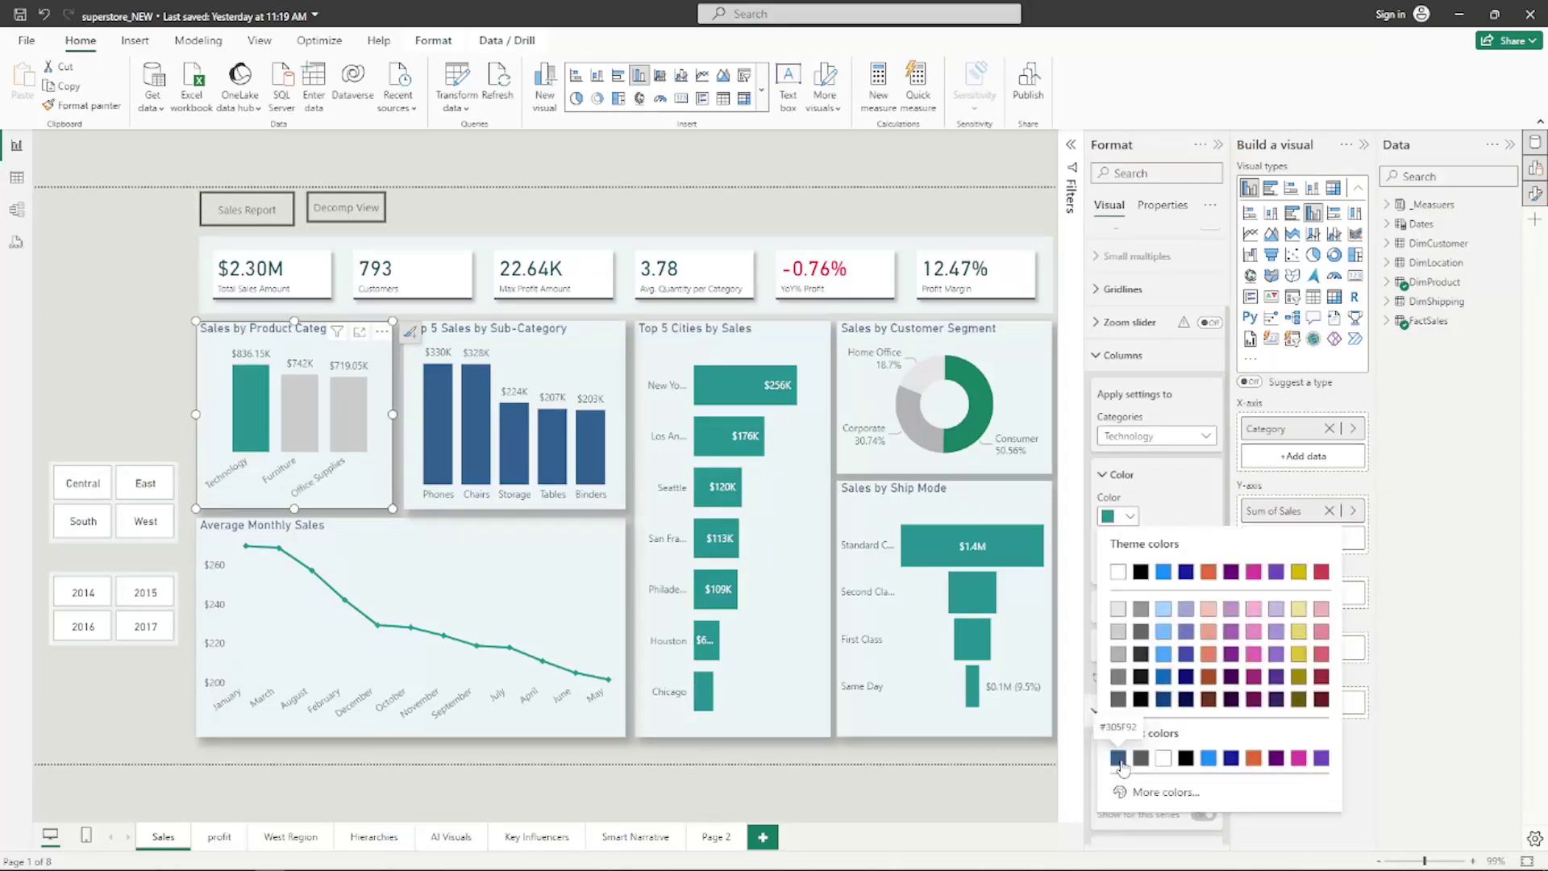
click(1118, 758)
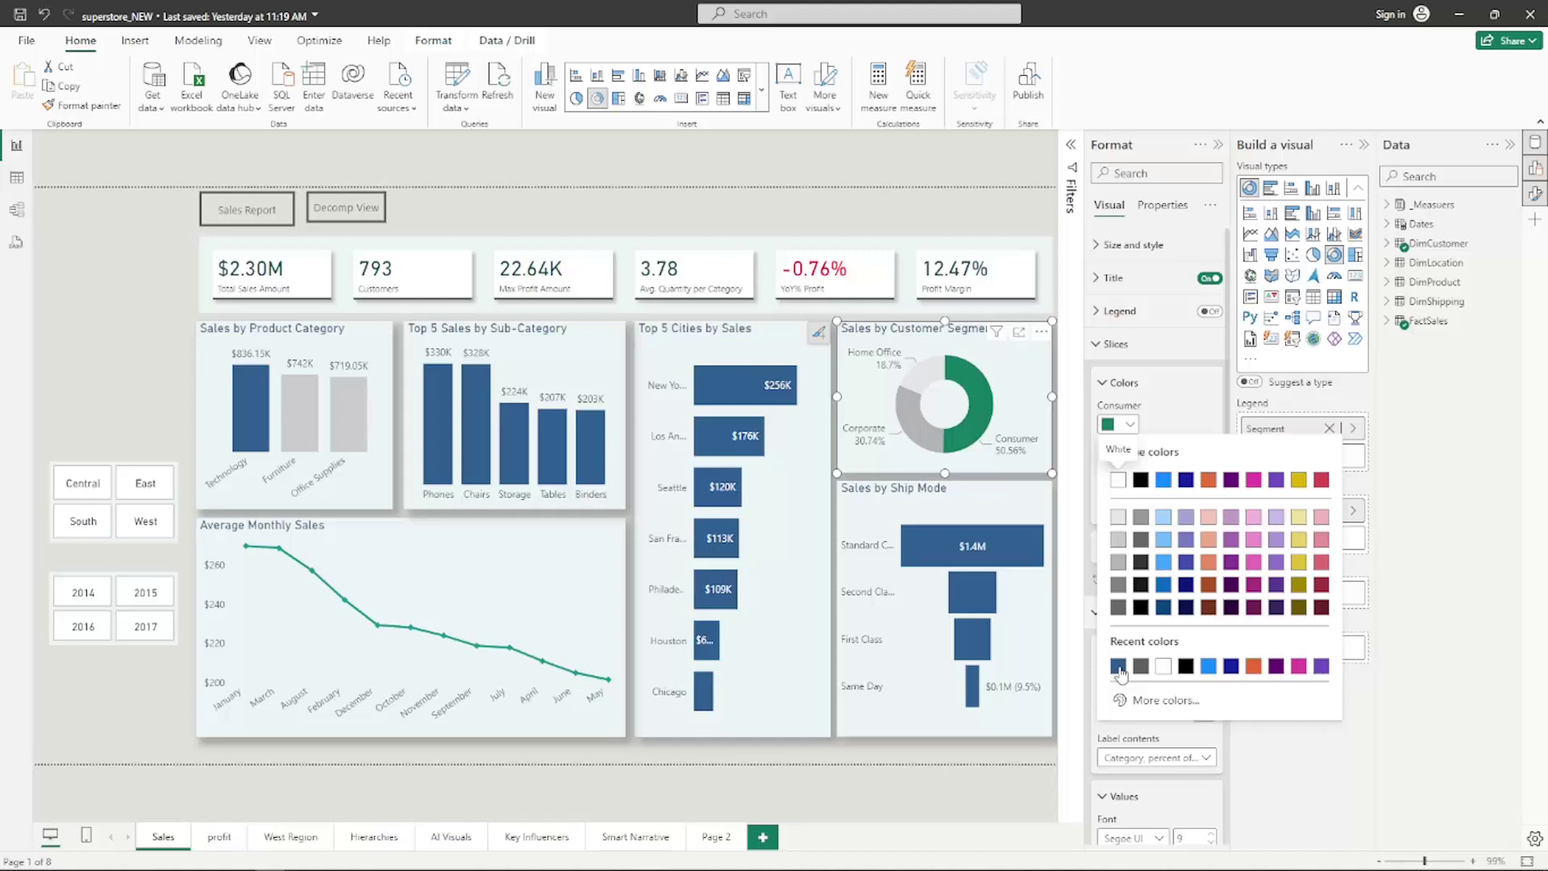
click(1118, 666)
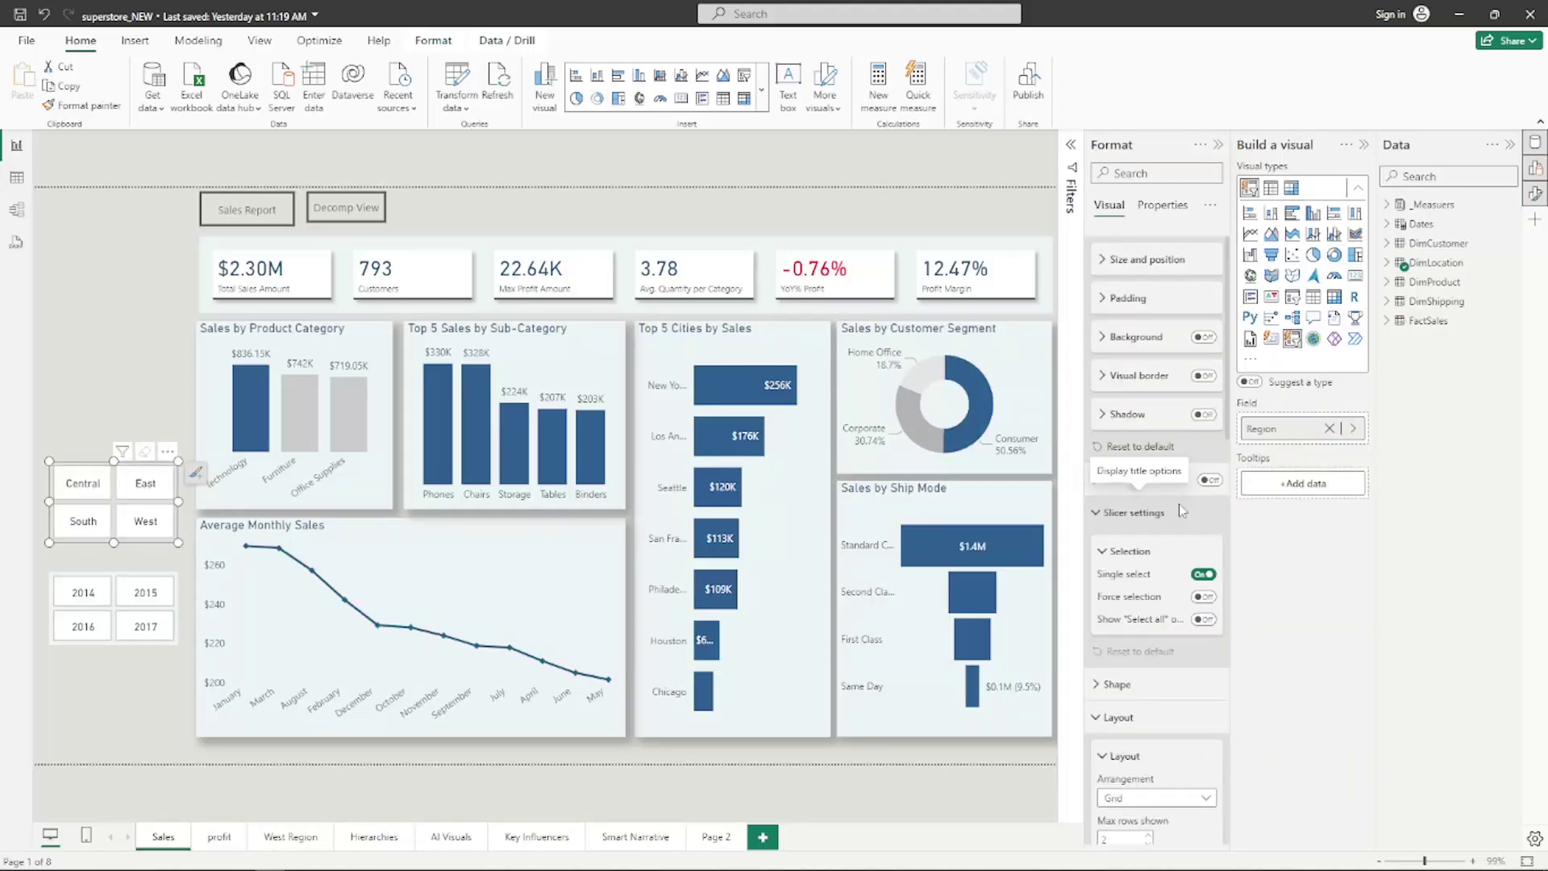
Format the Region slicer with blue default values at font size 10, and a blue fill with white text for the selected state.
scroll(1146, 348, down, 5)
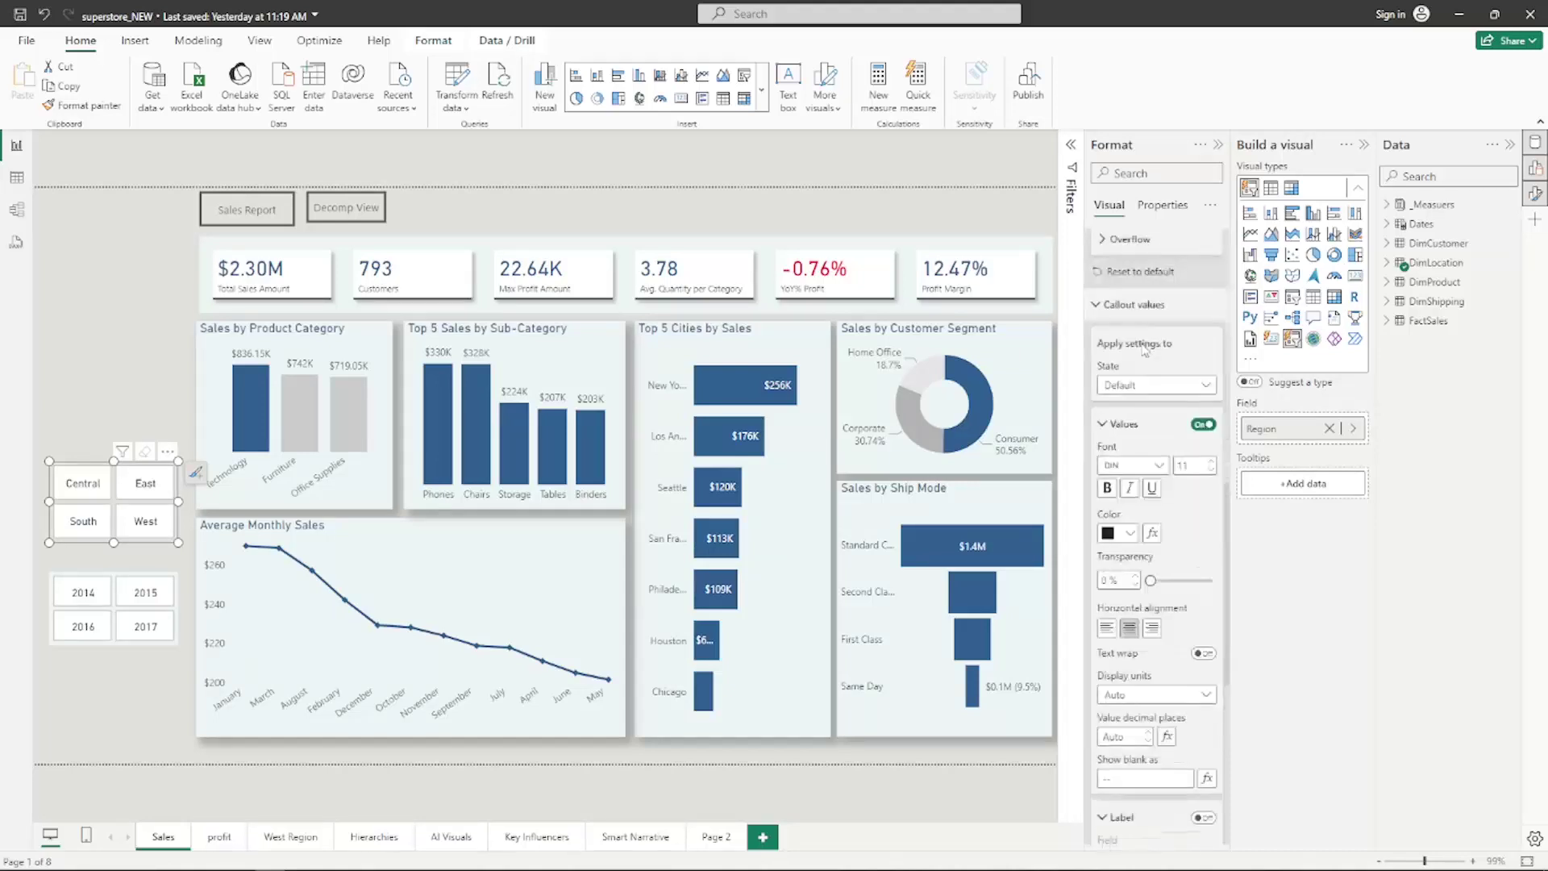
click(1144, 385)
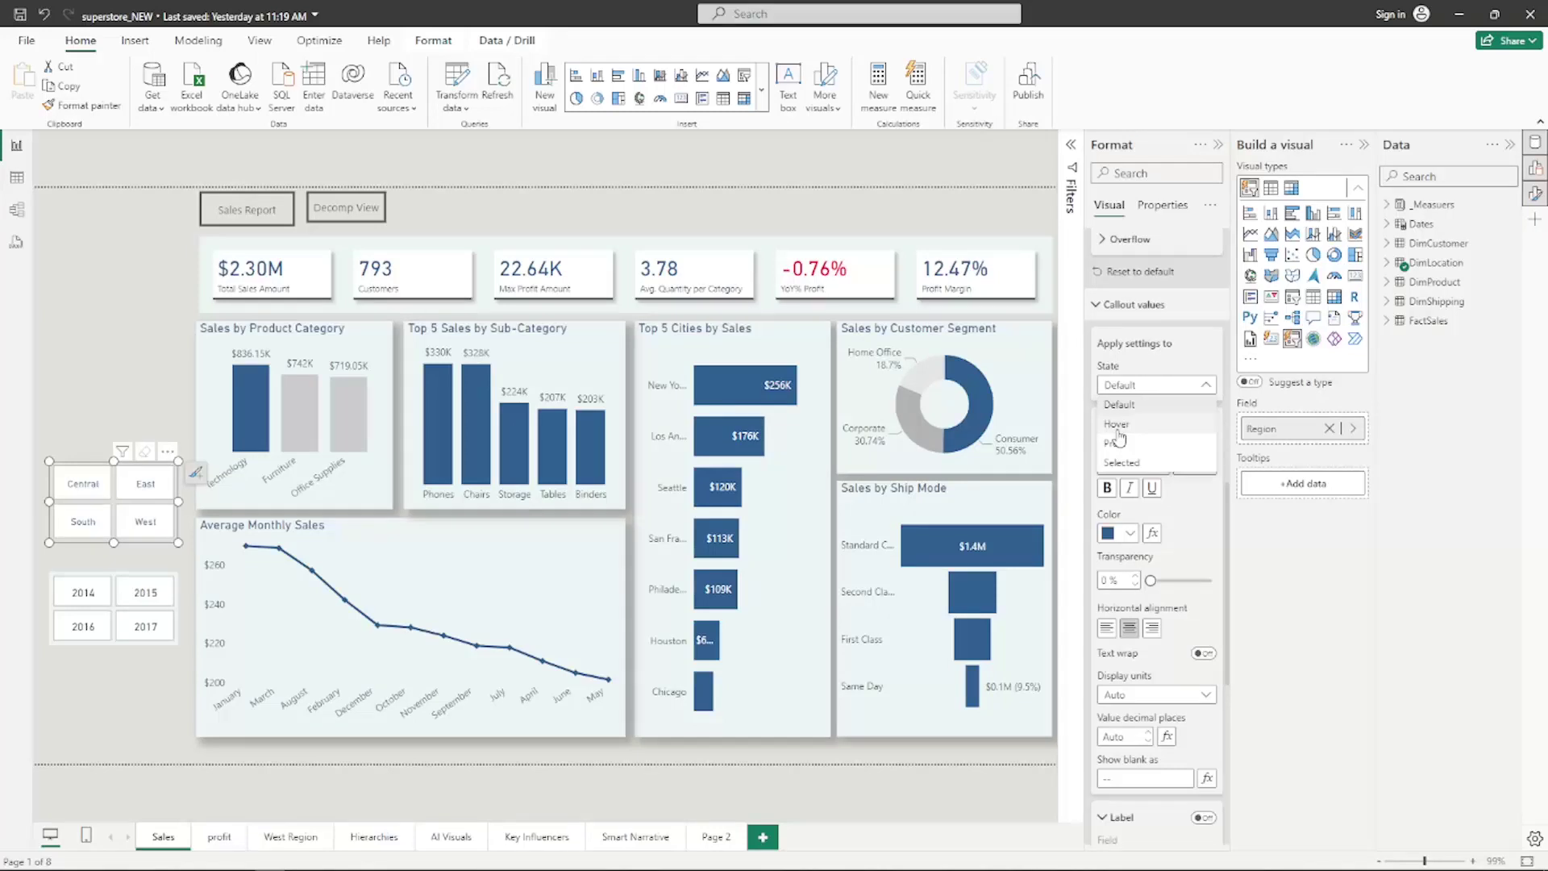
click(1121, 462)
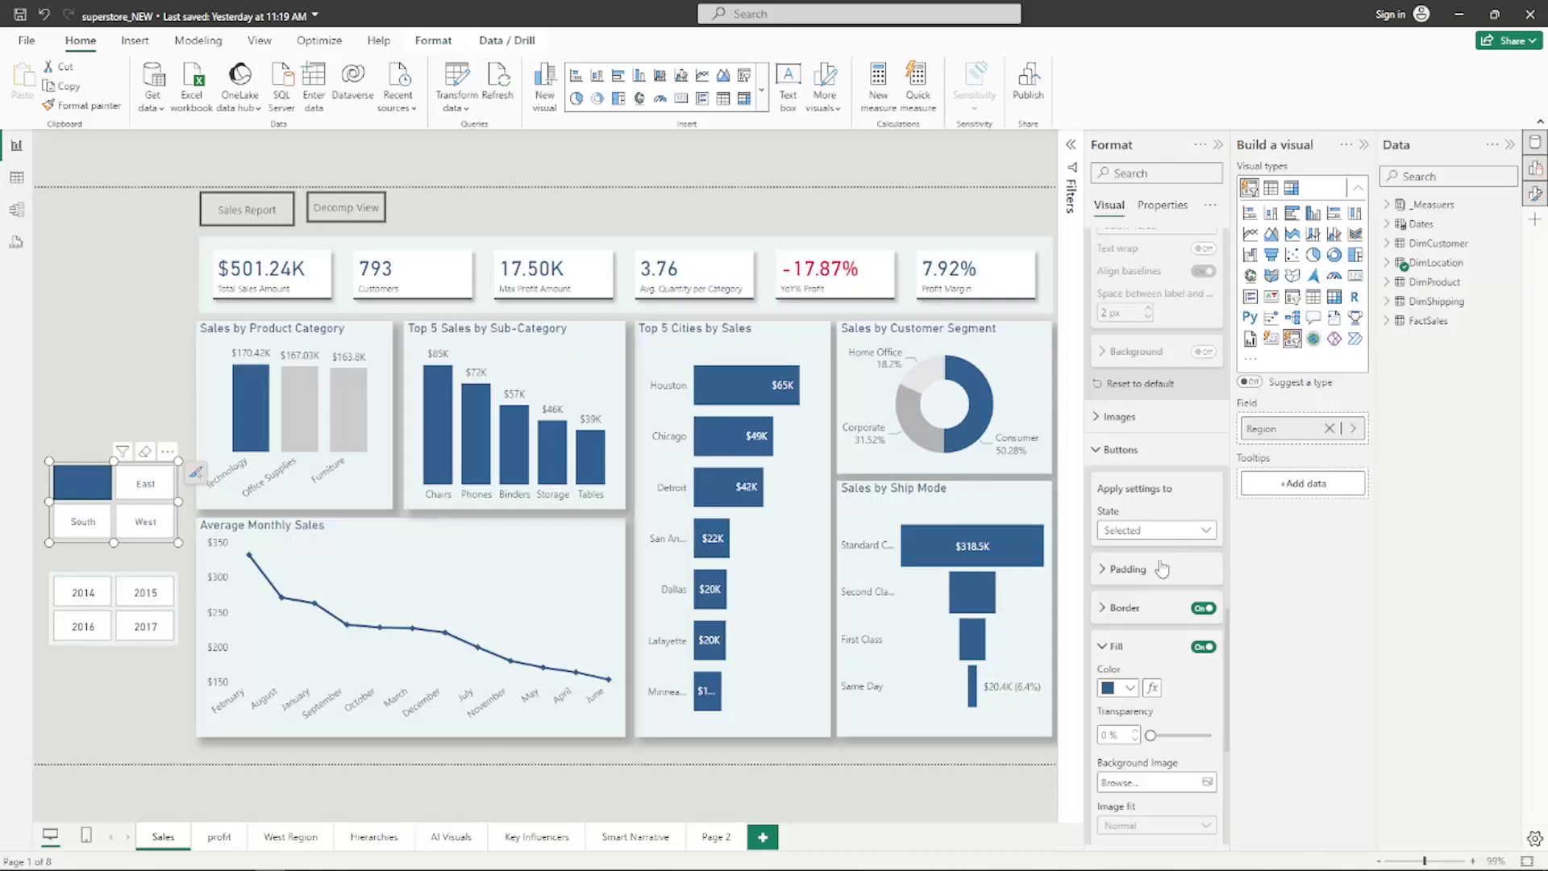
scroll(1161, 569, up, 6)
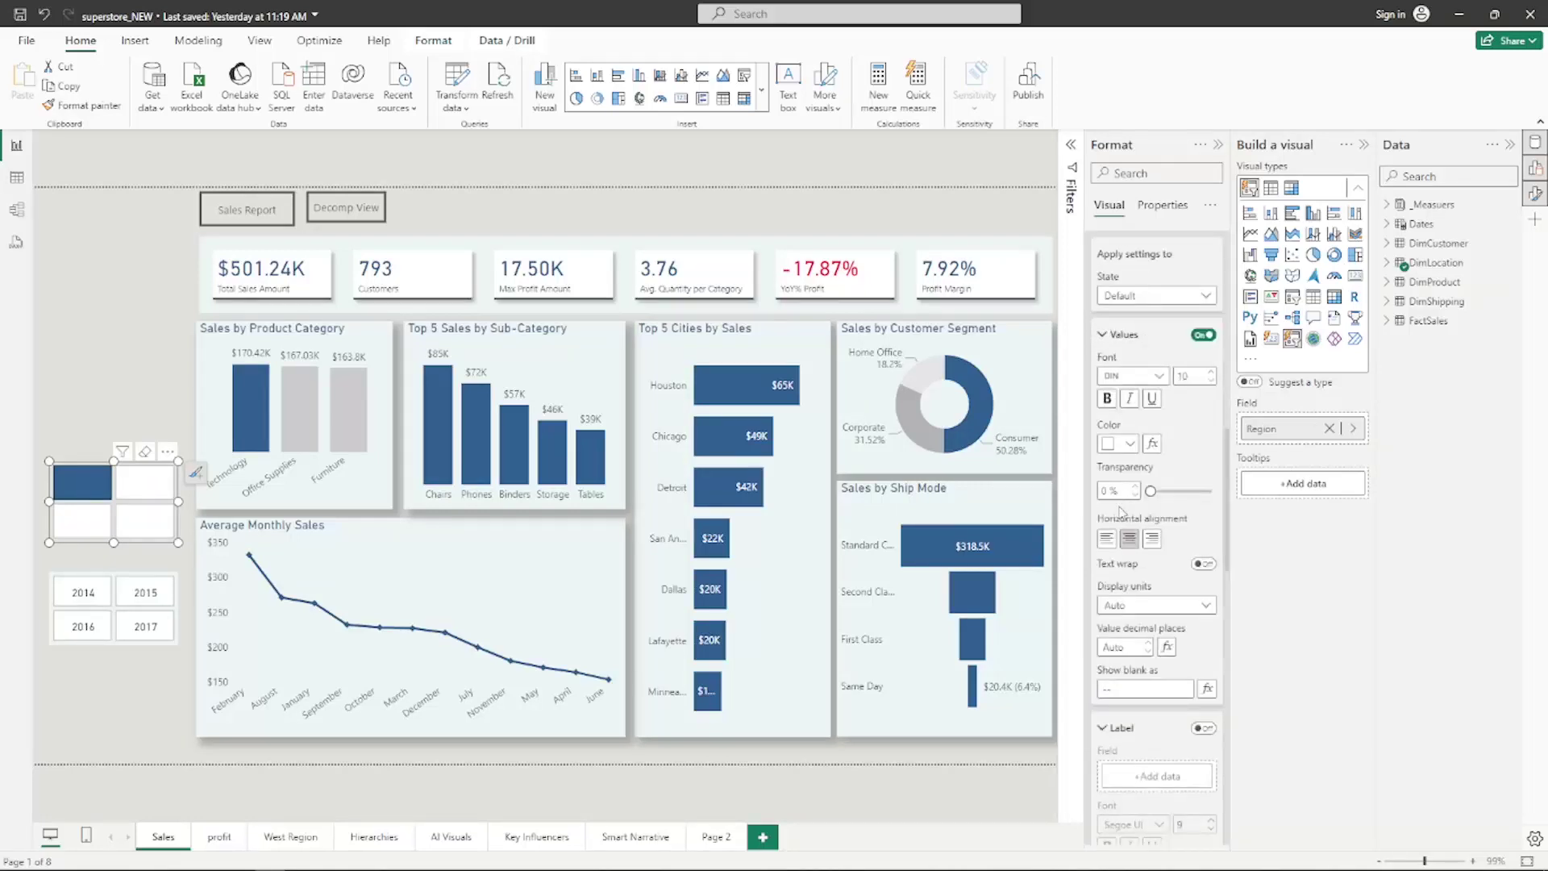
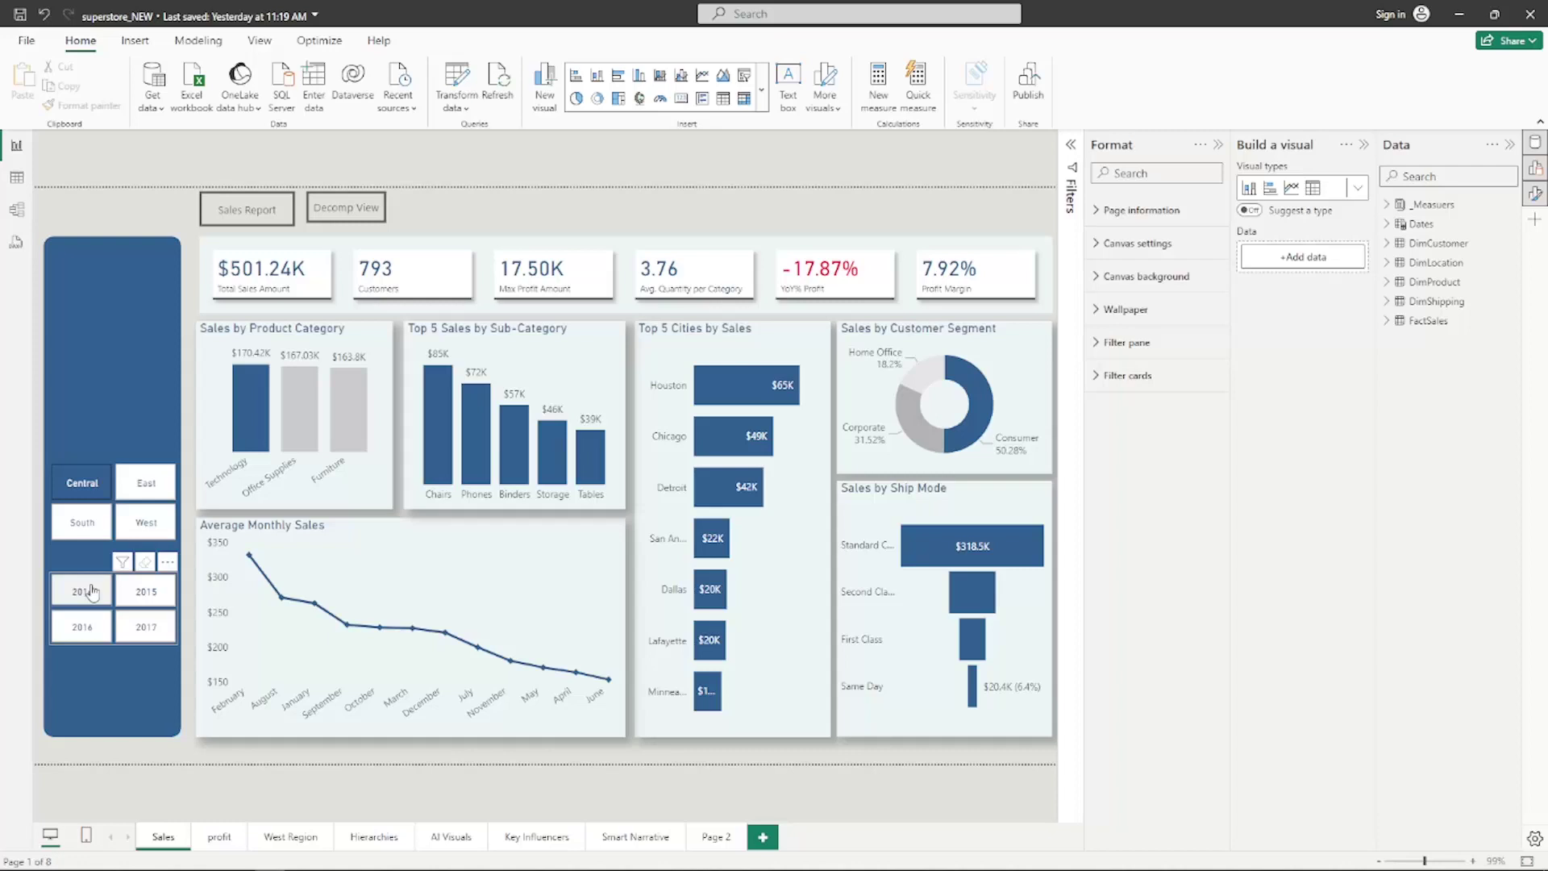
Round the corners of the Region and year slicer buttons on the blue side panel.
click(111, 485)
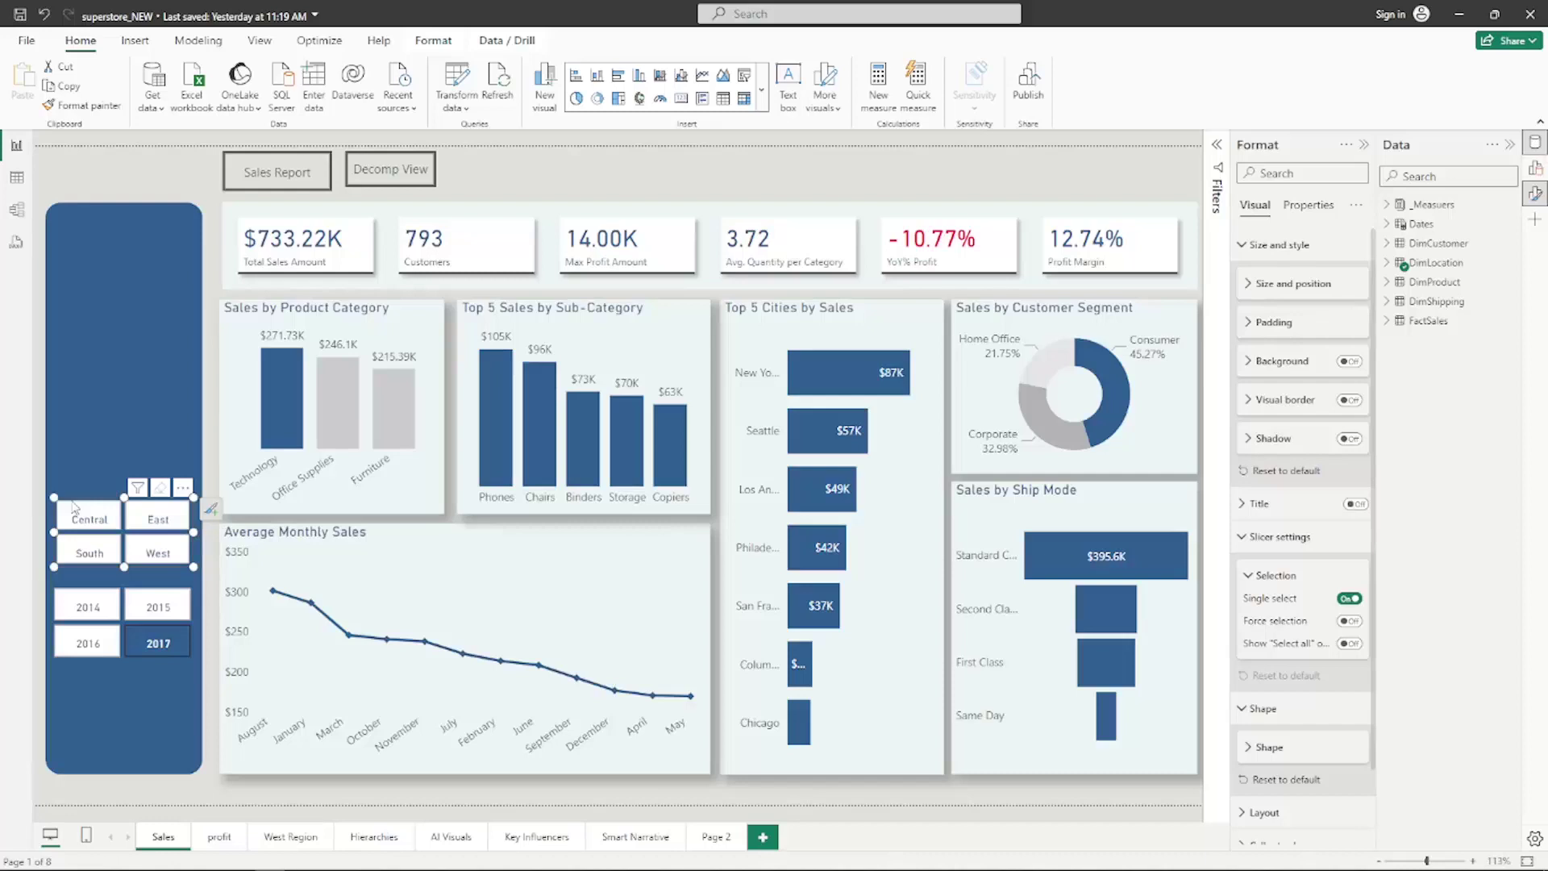
scroll(1263, 767, down, 2)
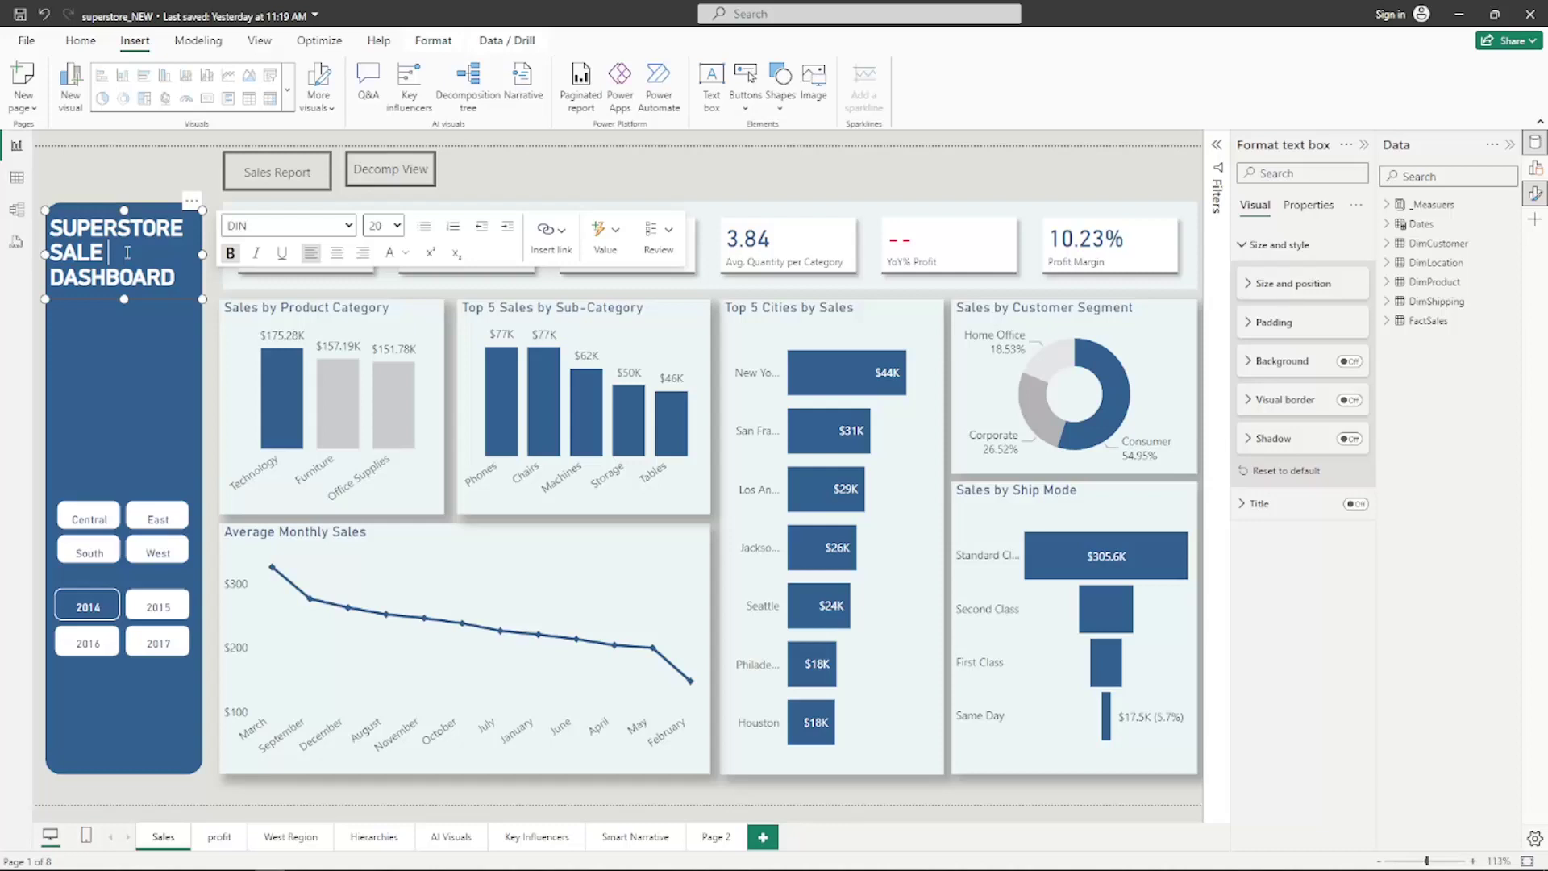
Correct the side panel's title to SUPERSTORE SALES DASHBOARD and reduce its font size.
text(S)
key(ctrl+a)
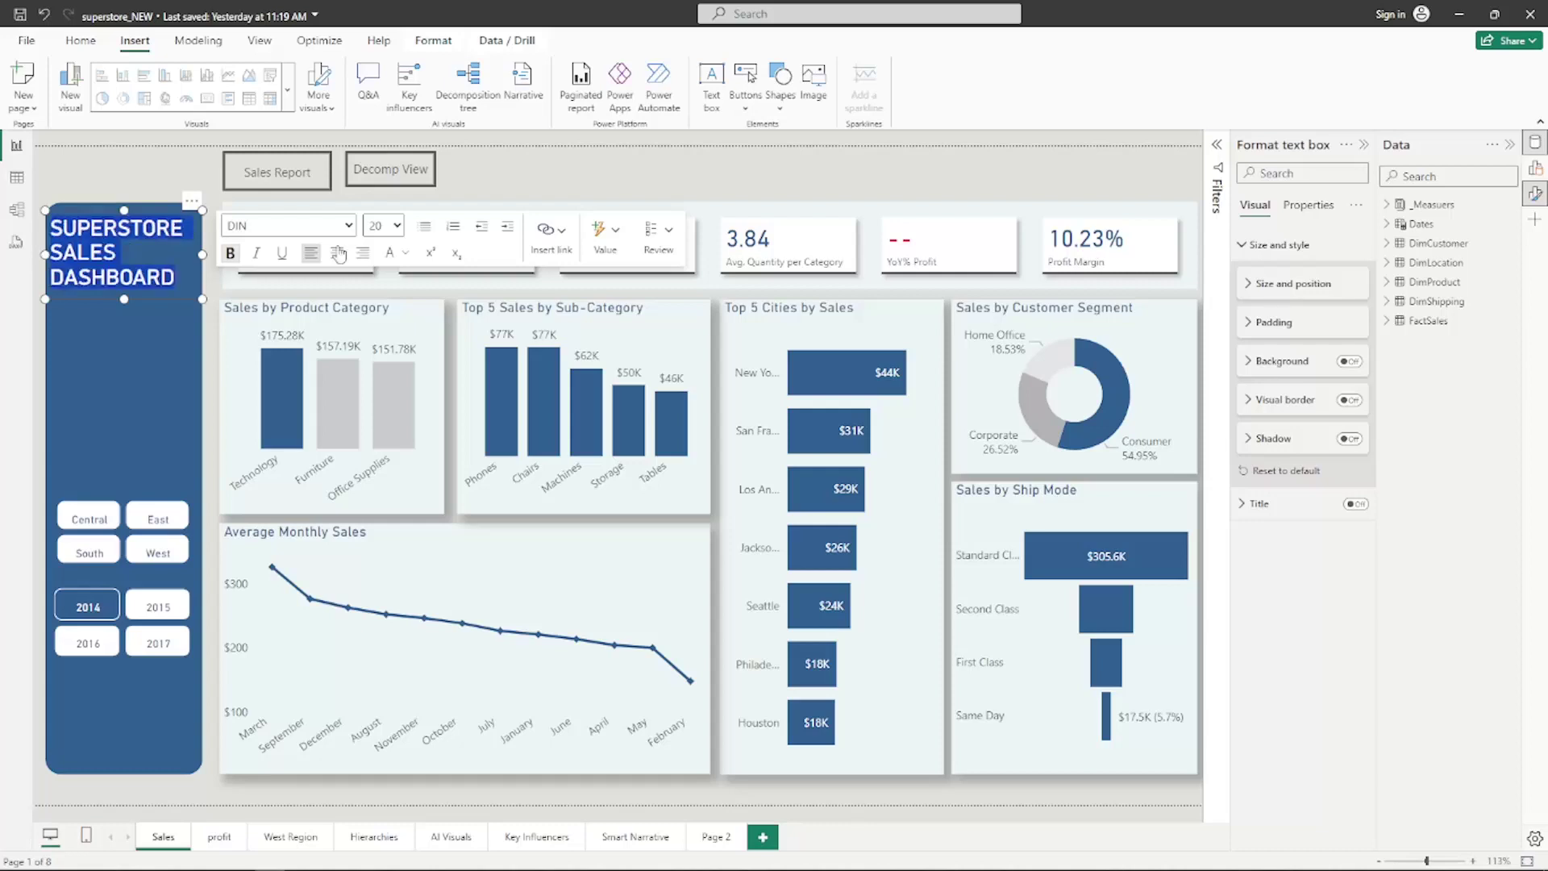
click(397, 226)
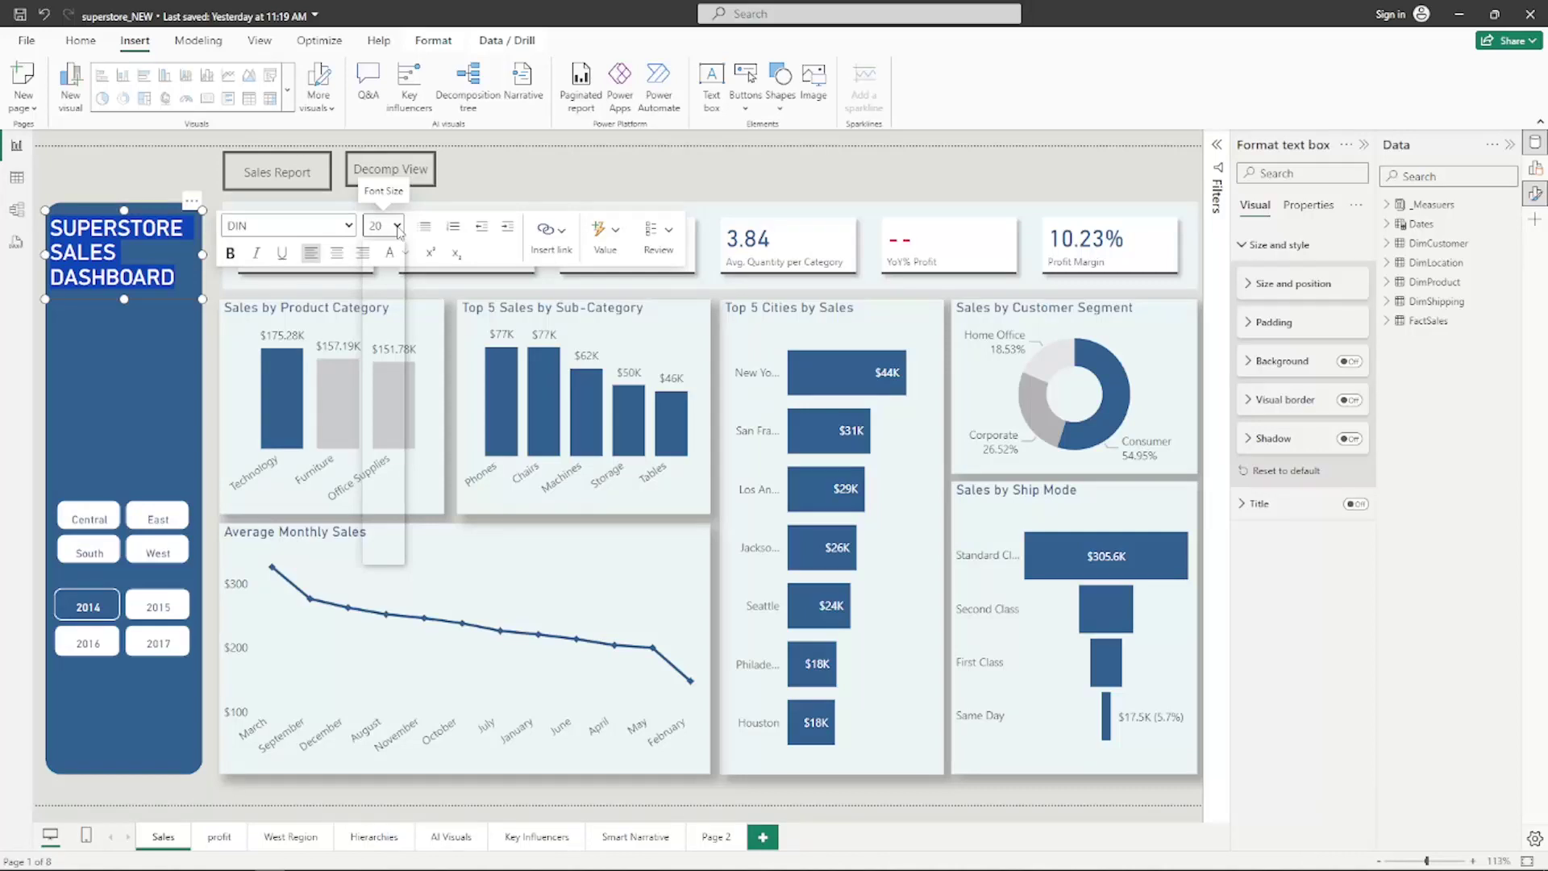
click(243, 790)
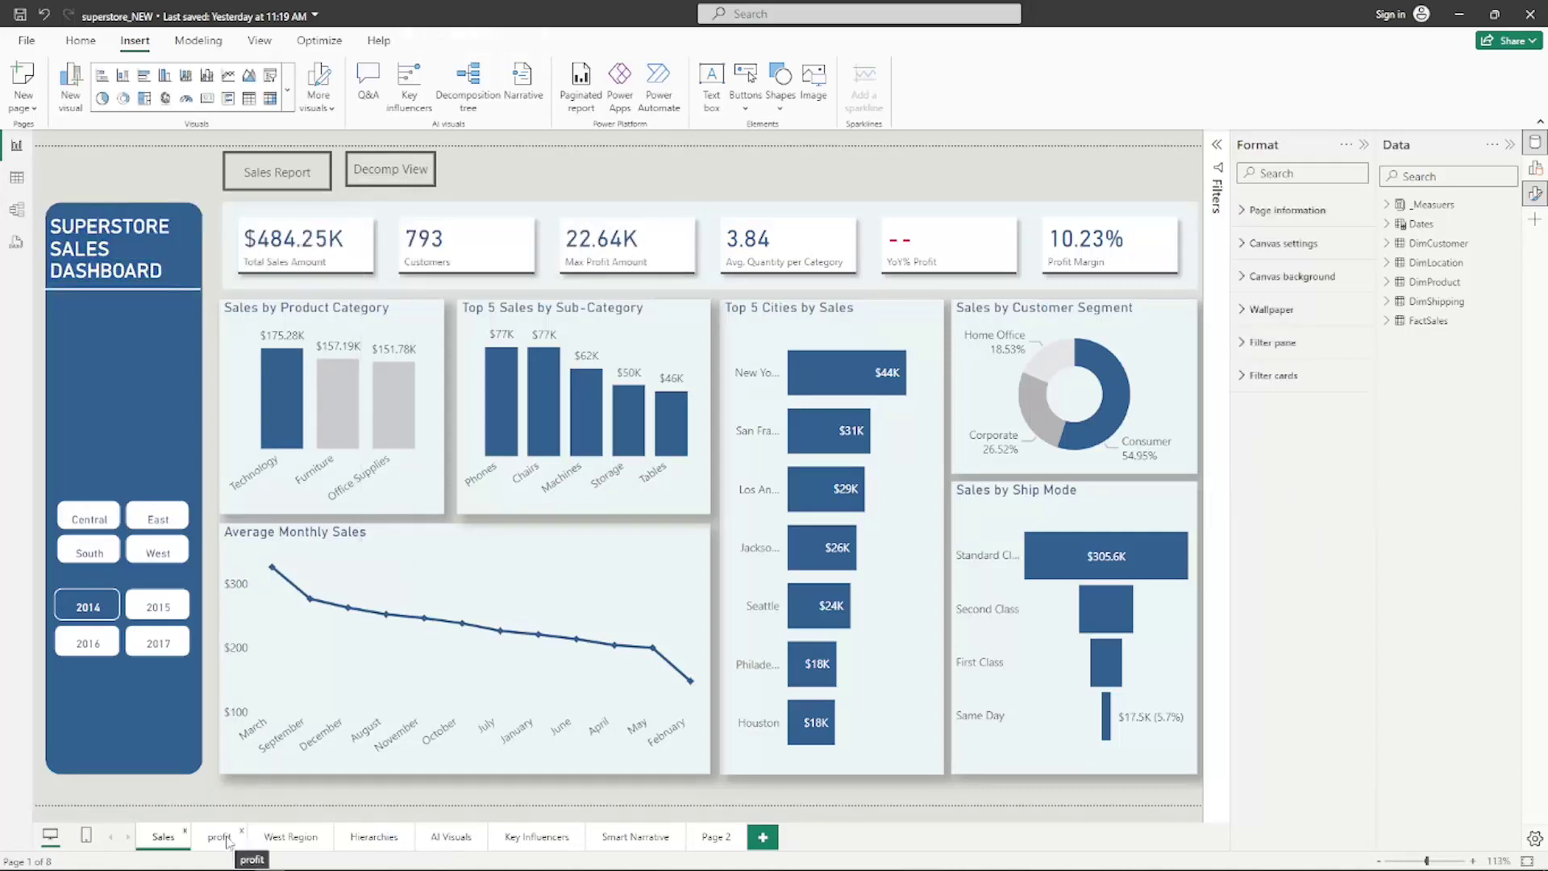